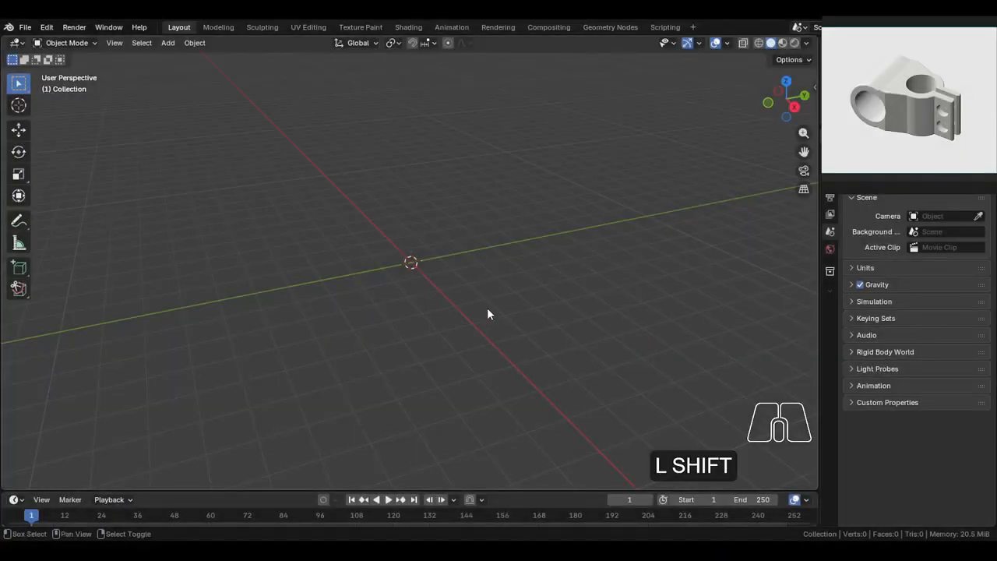
Step: Add a cylinder mesh at the world origin
key(shift+a)
mouse_move(480, 282)
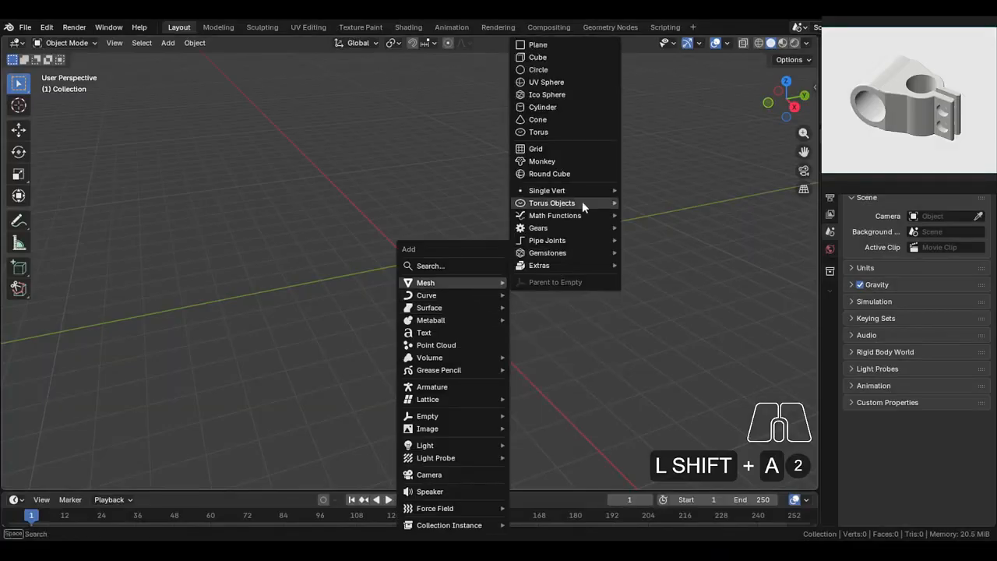
click(586, 105)
scroll(361, 258, up, 4)
shift+middle_drag(361, 258, 415, 293)
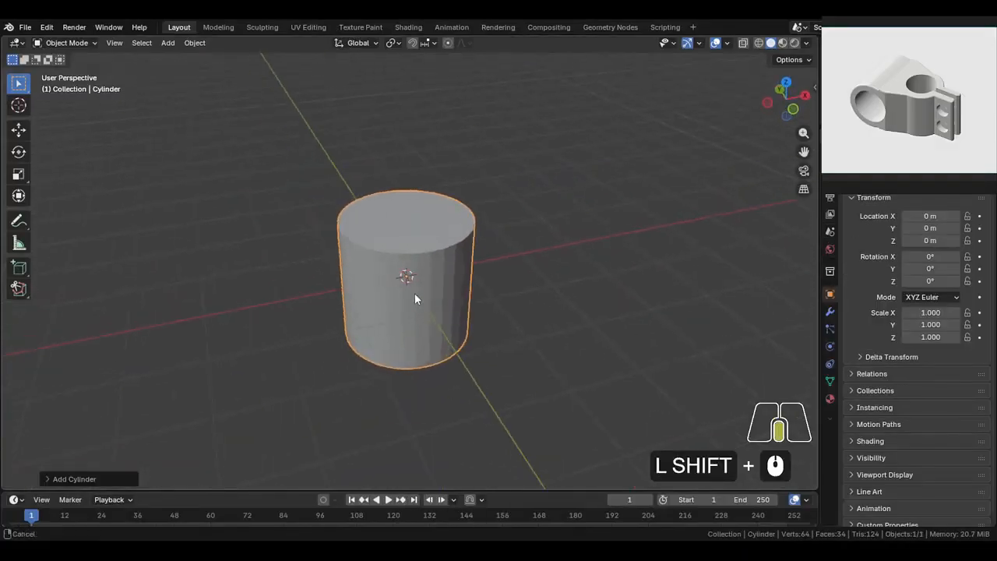
Step: Duplicate the cylinder's geometry in Edit Mode and place the copy beside it in the negative Y direction
key(Tab)
key(shift+d)
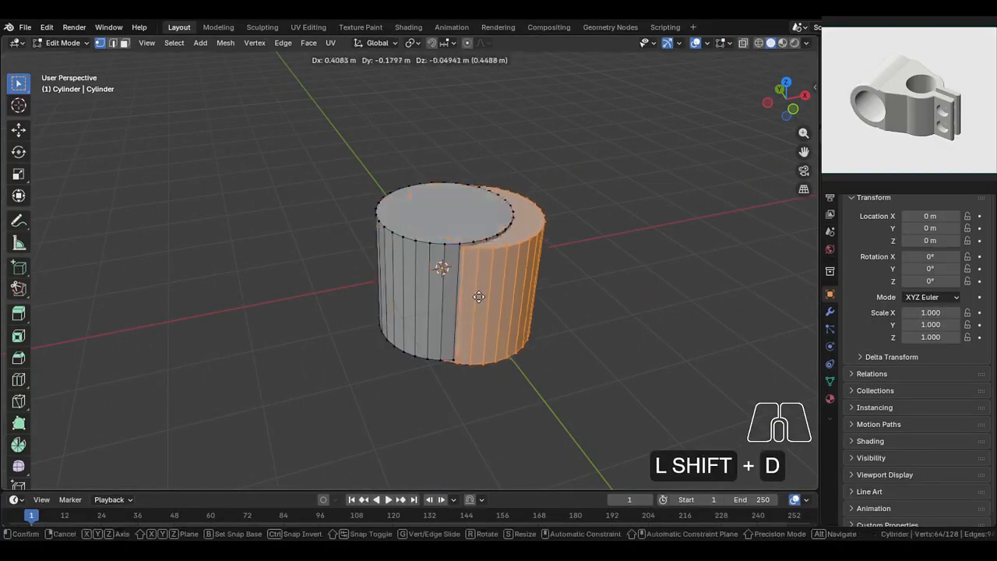
key(y)
click(534, 382)
middle_drag(534, 382, 539, 361)
Step: Scale the duplicated cylinder to 0.85 on X and Y, leaving out the Z axis
key(s)
key(shift+z)
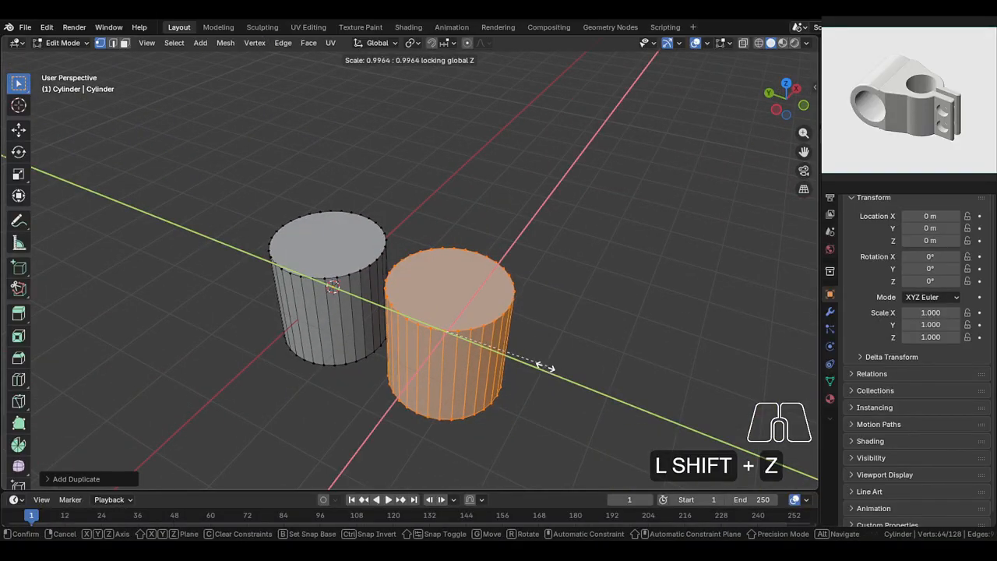
text(0)
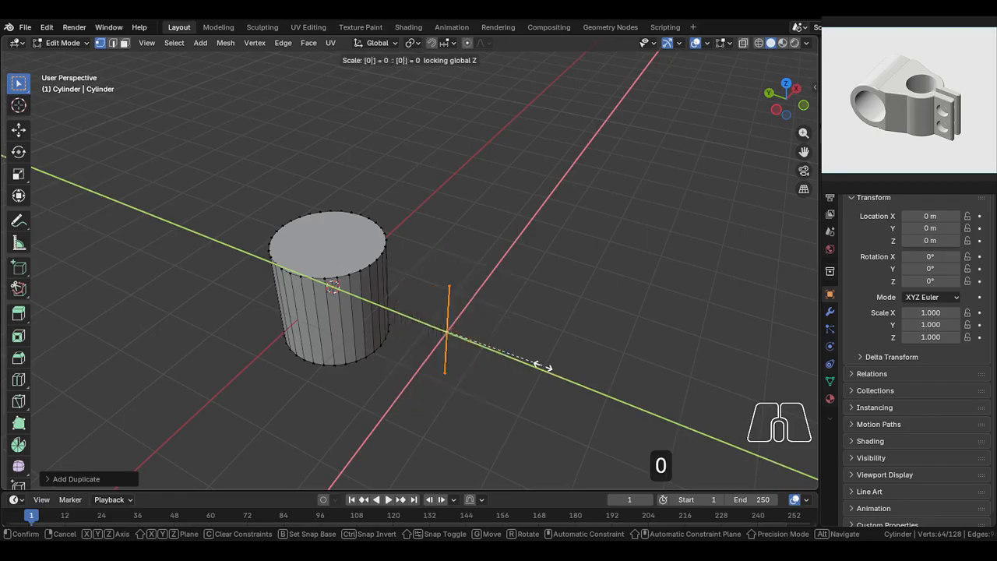
text(.85)
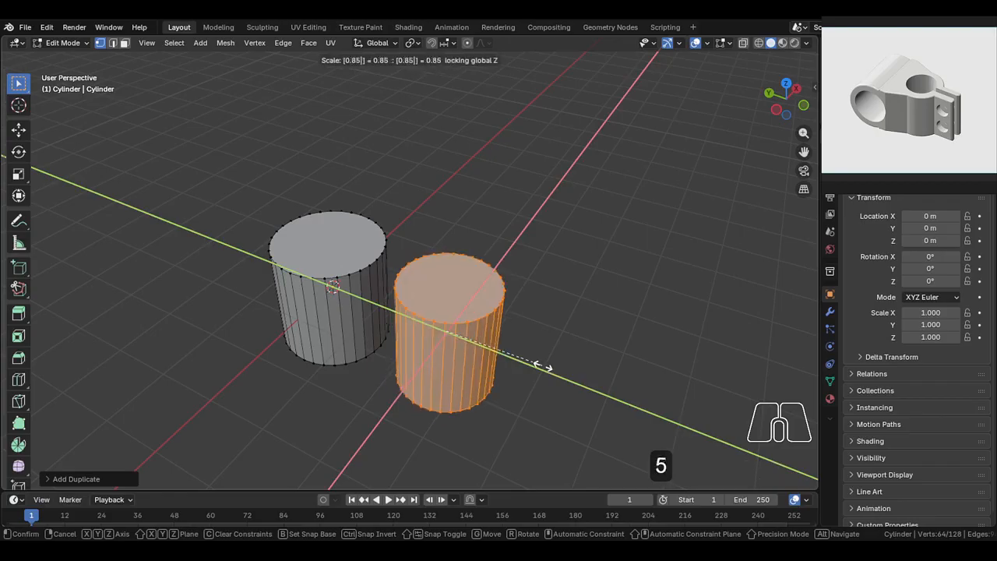
click(544, 365)
shift+middle_drag(543, 365, 584, 371)
Step: Rotate the original cylinder 90° about the global Y axis
right_click(346, 281)
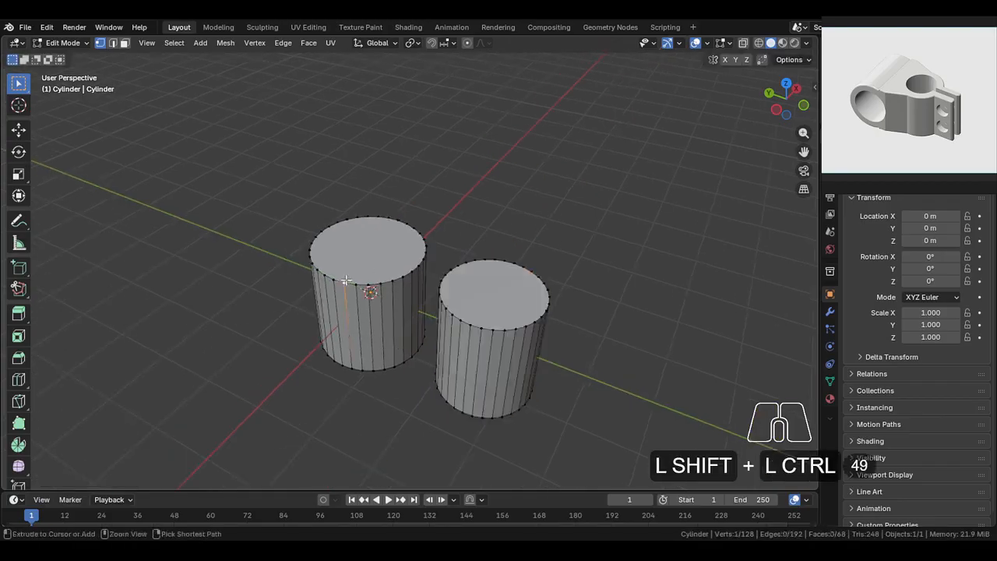
key(ctrl+shift+l)
key(r)
key(shift+y)
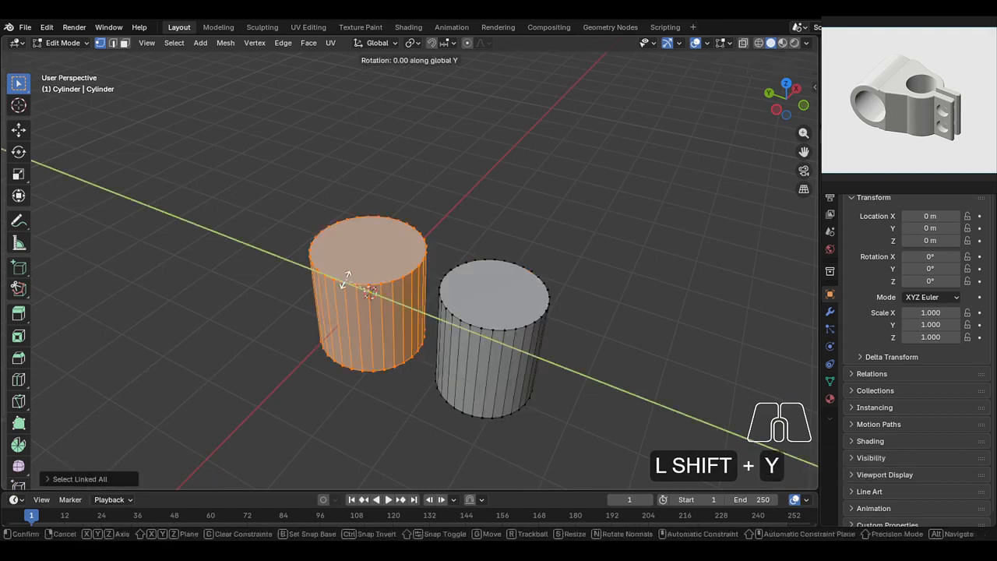
text(90)
click(348, 284)
Step: Lengthen the horizontal cylinder along the X axis by a factor of about 1.15
middle_drag(472, 285, 436, 302)
key(s)
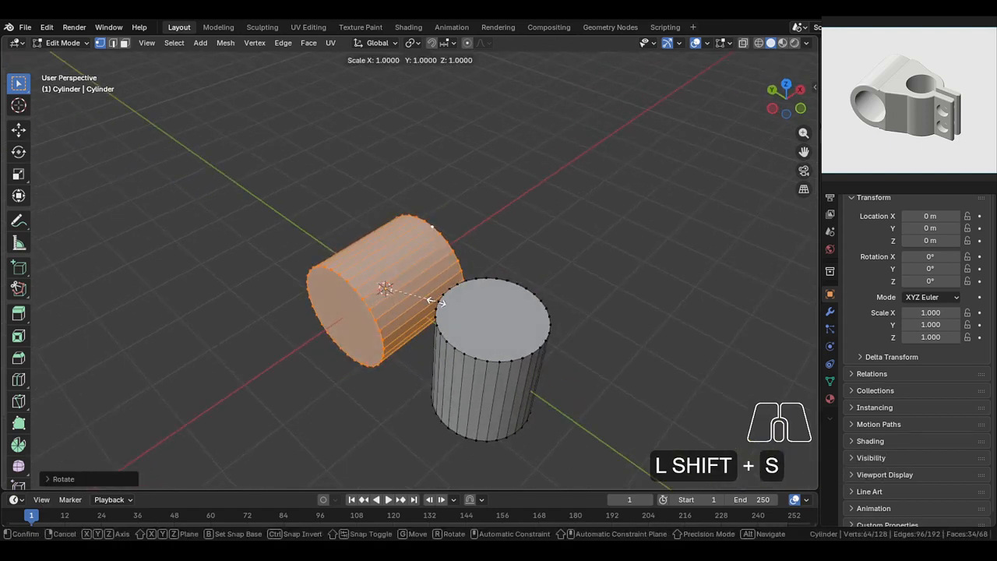
key(x)
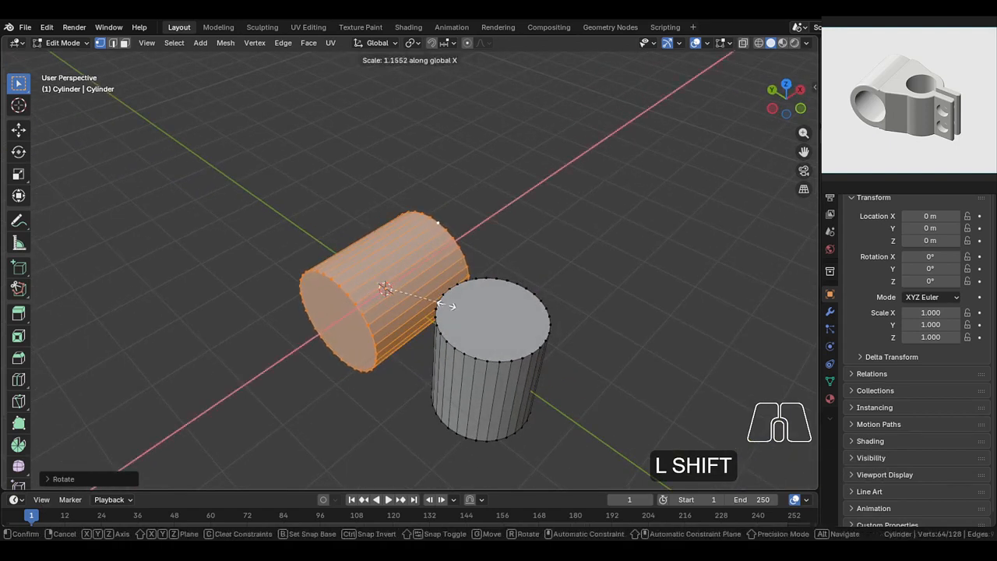
click(454, 306)
middle_drag(454, 306, 392, 343)
Step: Inset the near end face of the horizontal cylinder by 0.3 m and delete the inner face
key(3)
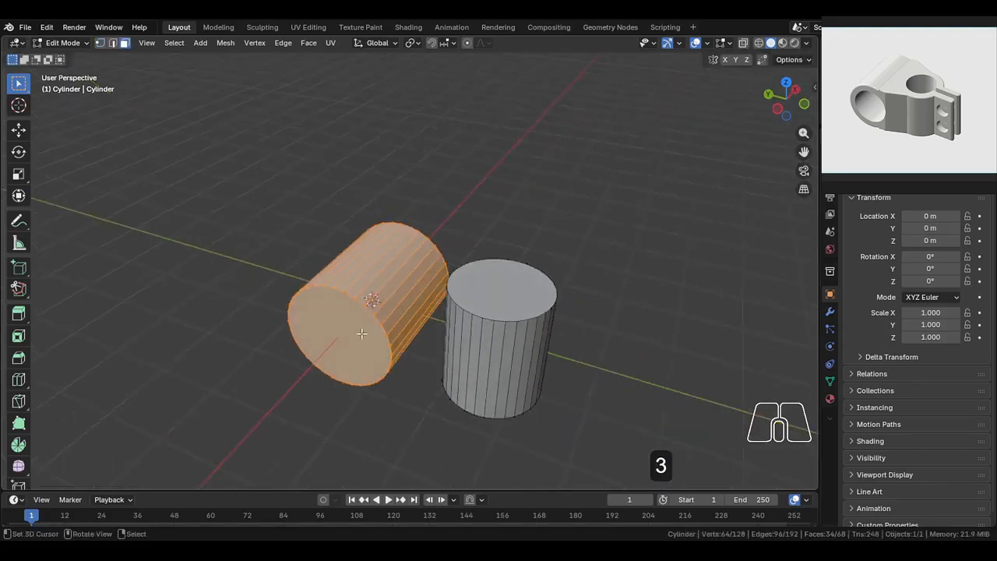
click(391, 345)
key(i)
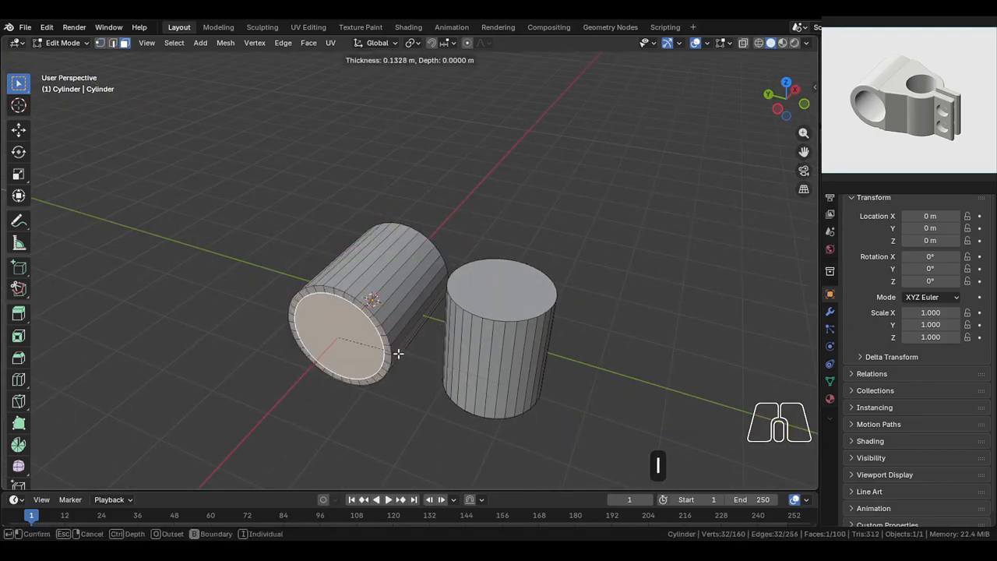
key(0)
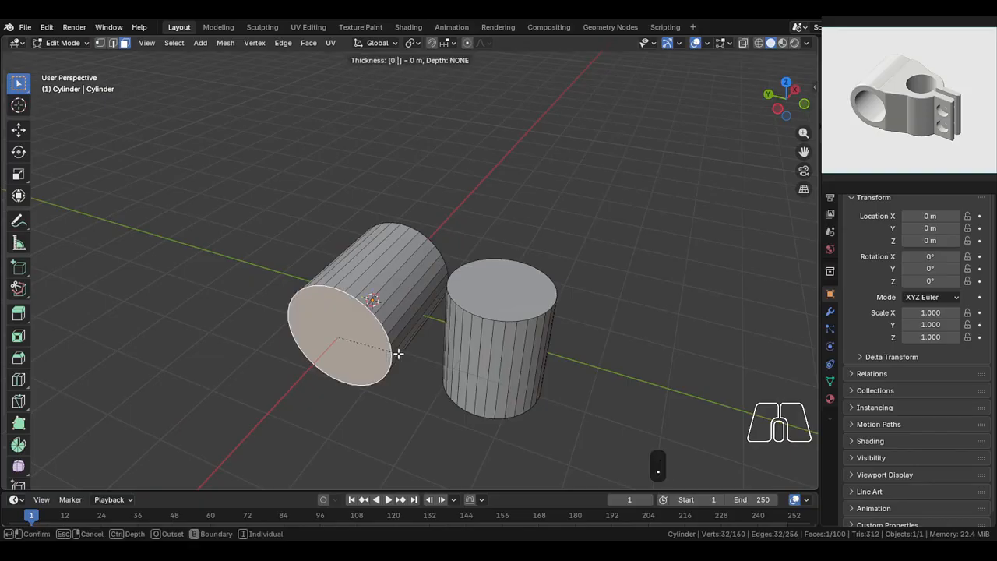
text(.3)
click(398, 353)
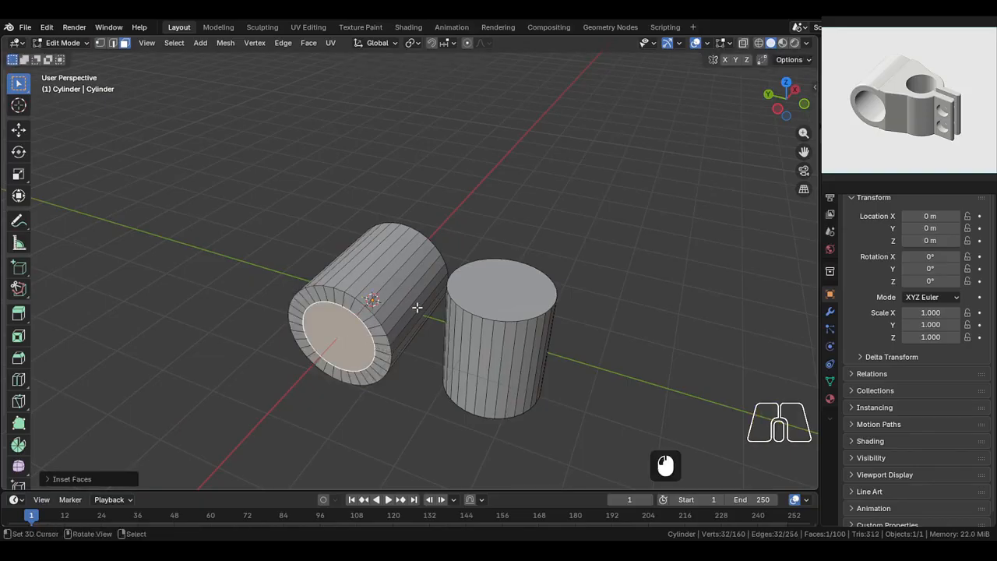
key(x)
click(419, 252)
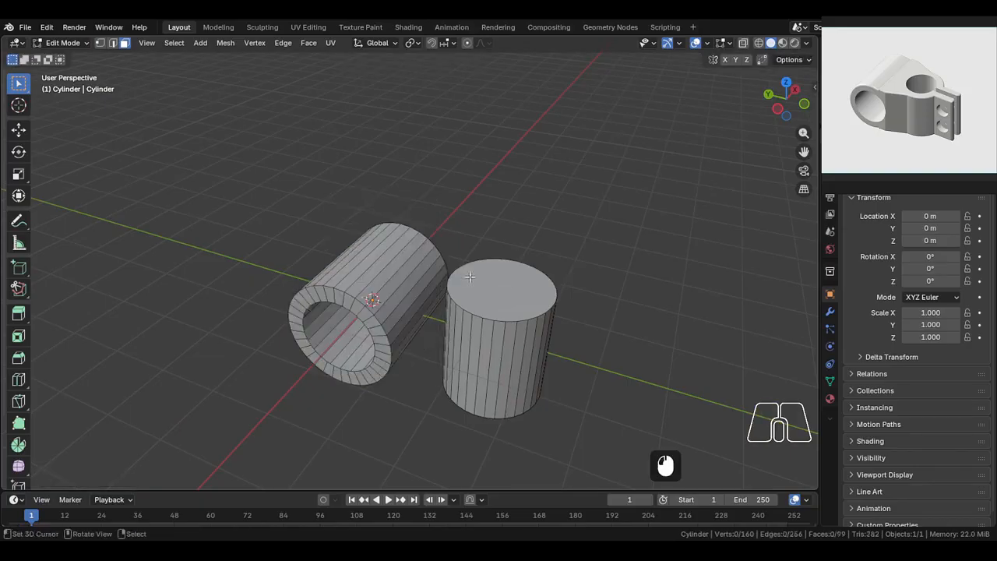
Step: Inset the upright cylinder's top face by 0.3 m and delete the inner face
click(528, 302)
key(i)
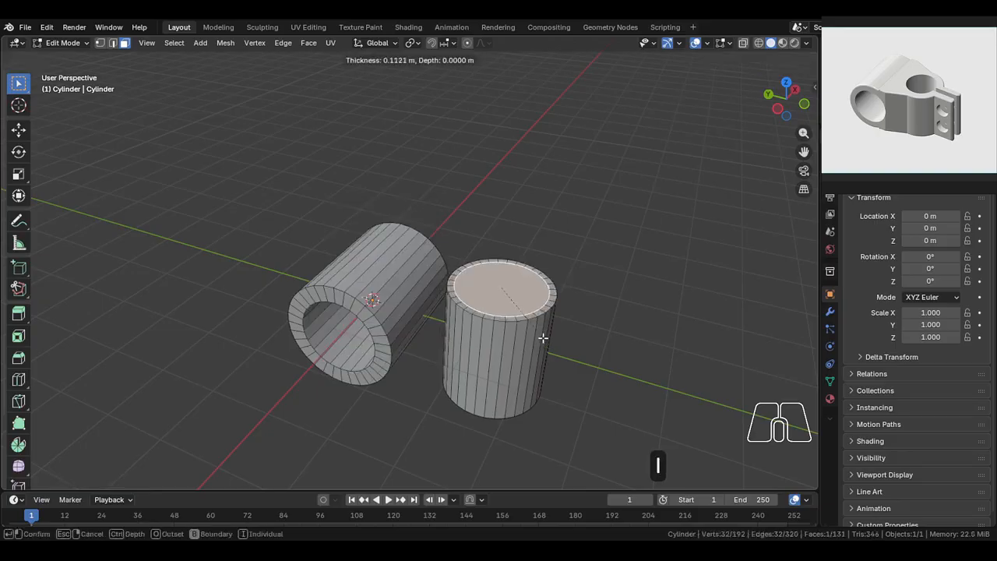
key(0)
key(3)
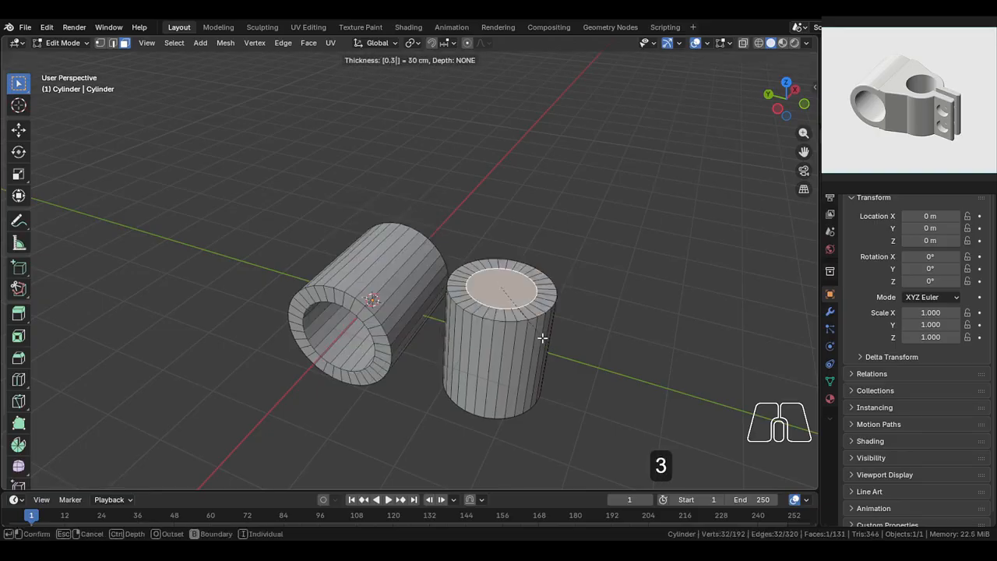
key(Return)
key(x)
click(542, 258)
shift+middle_drag(350, 337, 472, 337)
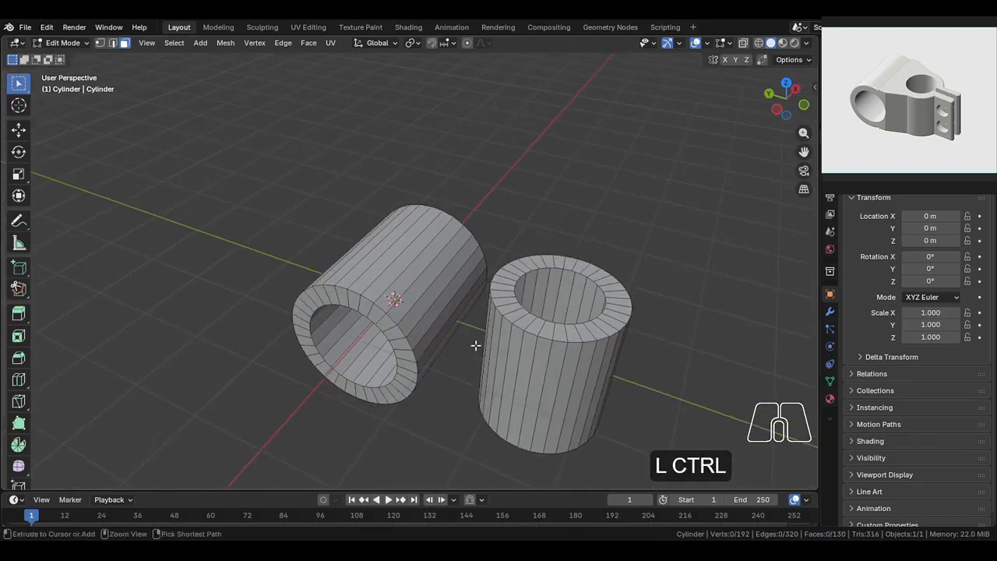
Step: Add one centred loop cut around the middle of each cylinder's outer wall
key(ctrl+r)
click(447, 279)
right_click(445, 272)
key(ctrl+r)
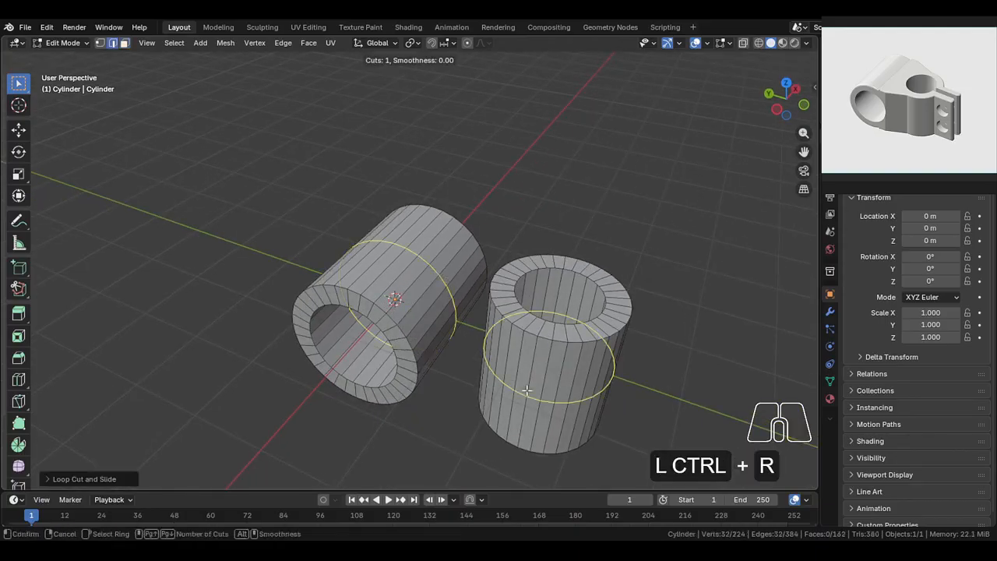
click(527, 389)
Step: Delete the half of both cylinders on the positive X side of the origin
key(KP_7)
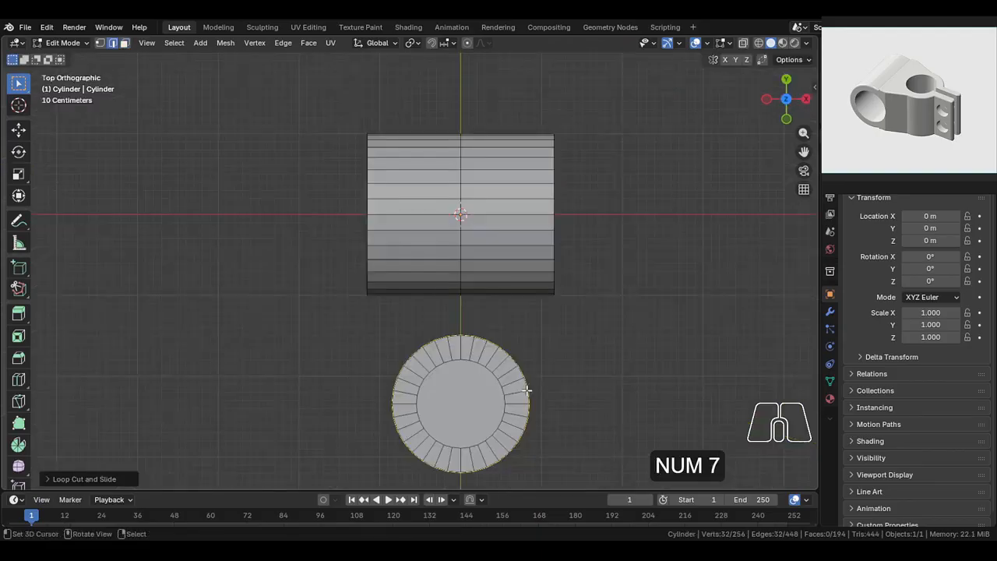
shift+middle_drag(527, 394, 516, 390)
key(shift+z)
drag(670, 471, 455, 60)
key(x)
click(490, 161)
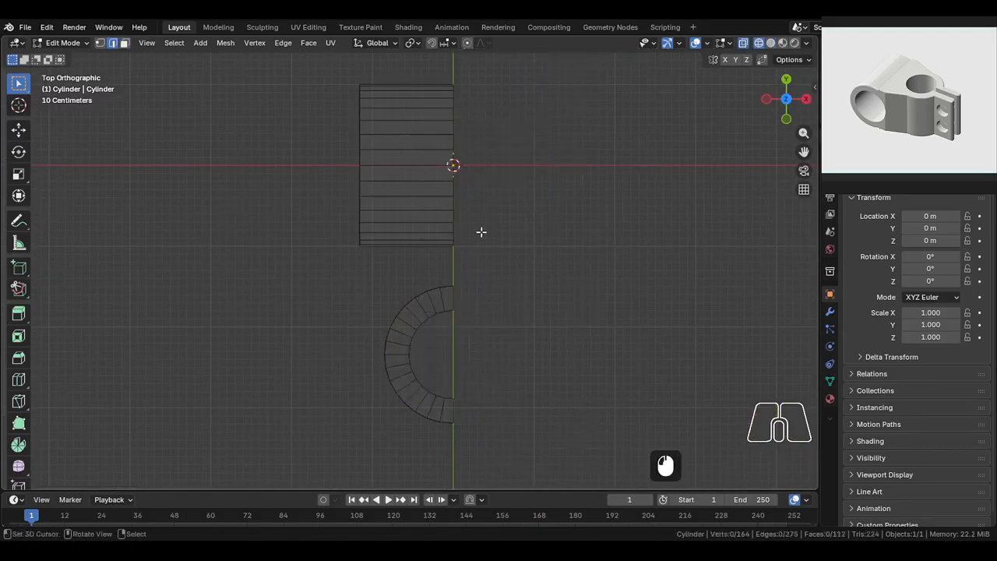
Step: Delete the lower half of both cylinders below the Z origin and return to solid shading
key(KP_1)
drag(546, 472, 310, 353)
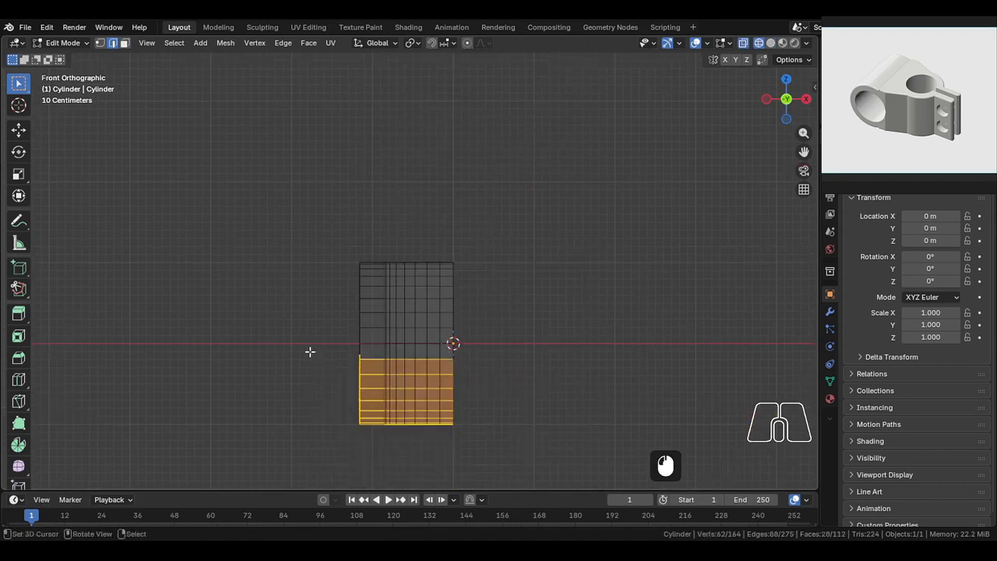
key(x)
click(471, 251)
middle_drag(414, 276, 461, 312)
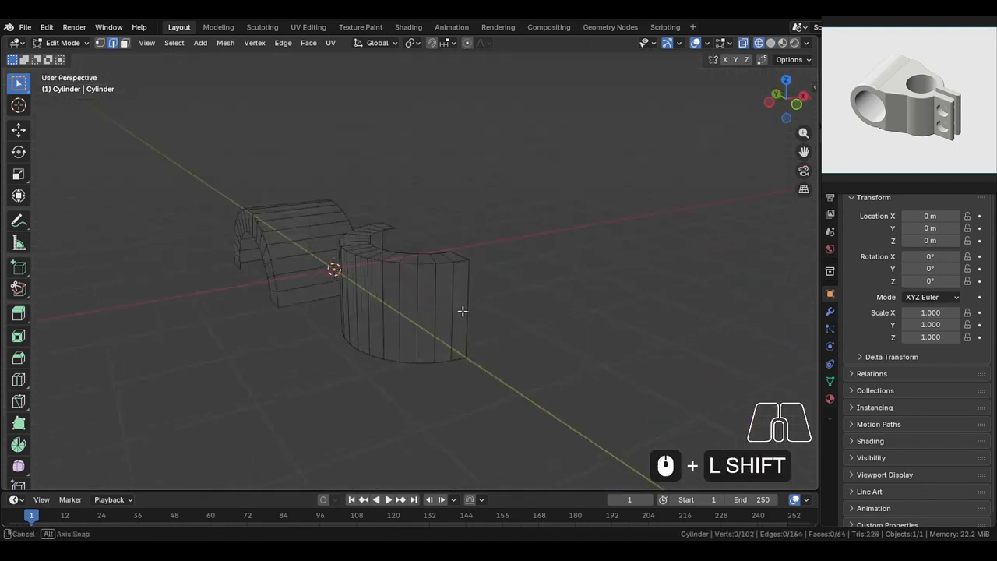
key(shift+z)
Step: Add a Mirror modifier across the X and Z axes with Clipping enabled
click(830, 311)
click(896, 204)
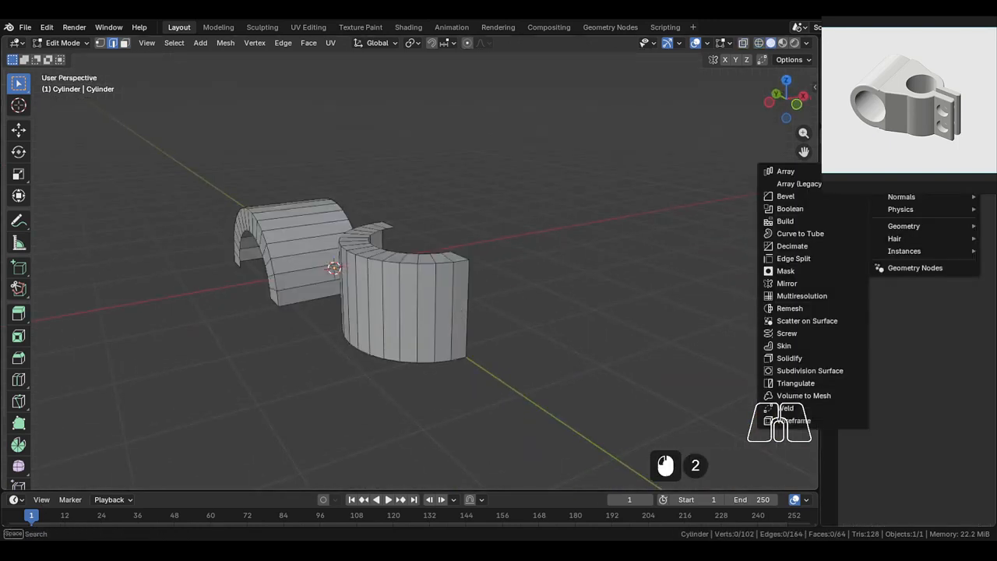
click(805, 283)
click(961, 216)
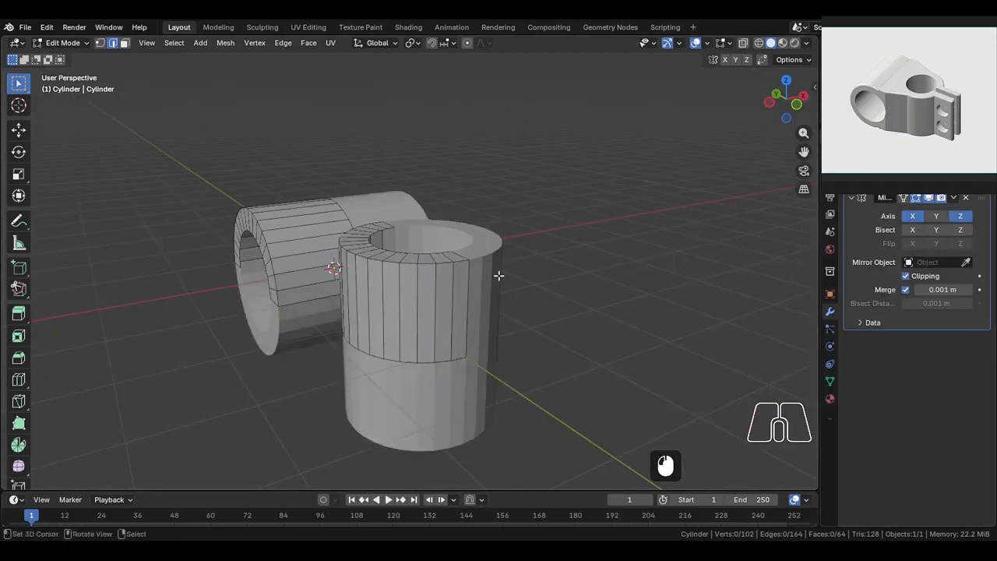
Step: Move the whole upright tube along Y so it overlaps the horizontal tube's outer wall
middle_drag(498, 275, 477, 299)
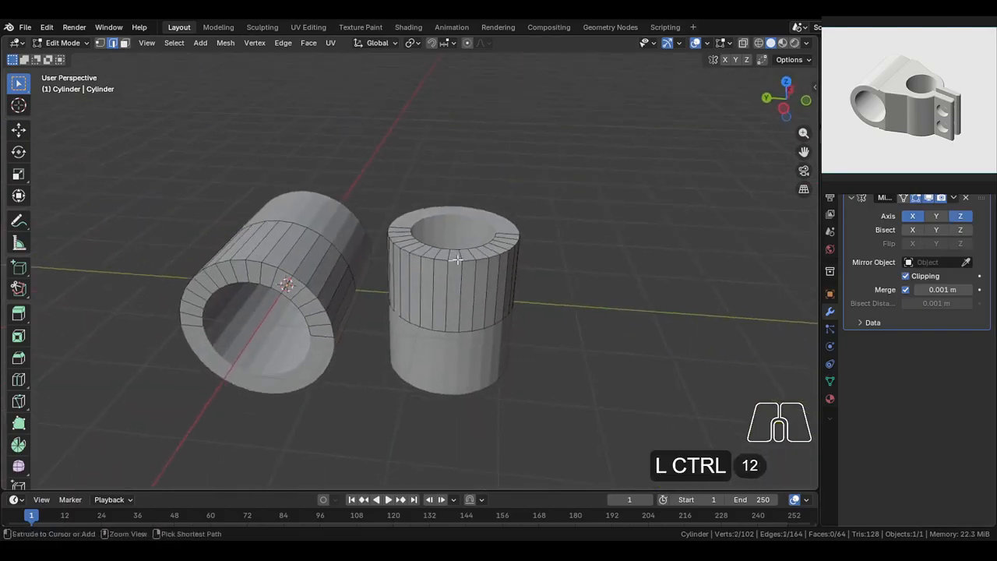
key(ctrl+l)
key(ctrl+KP_3)
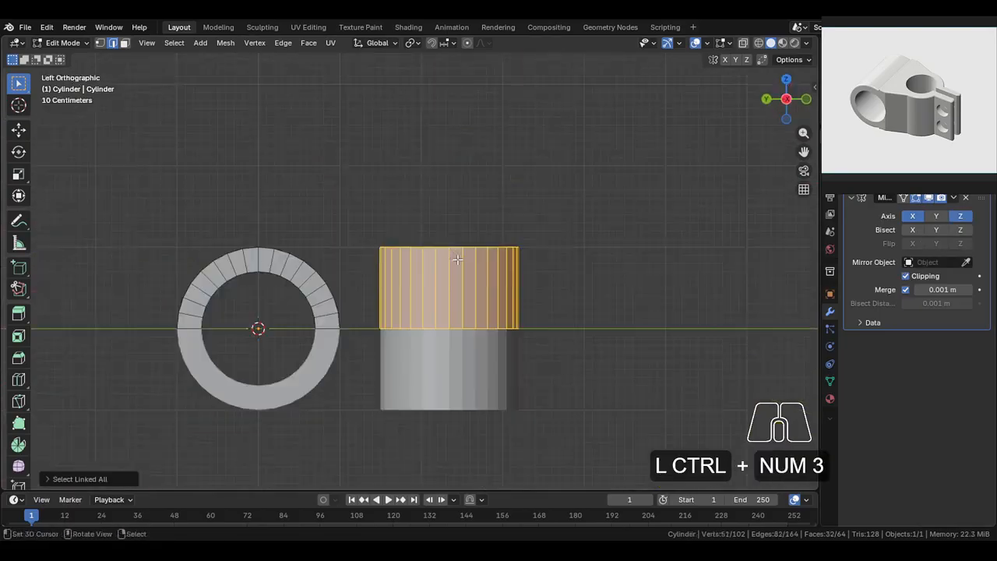
key(g)
key(y)
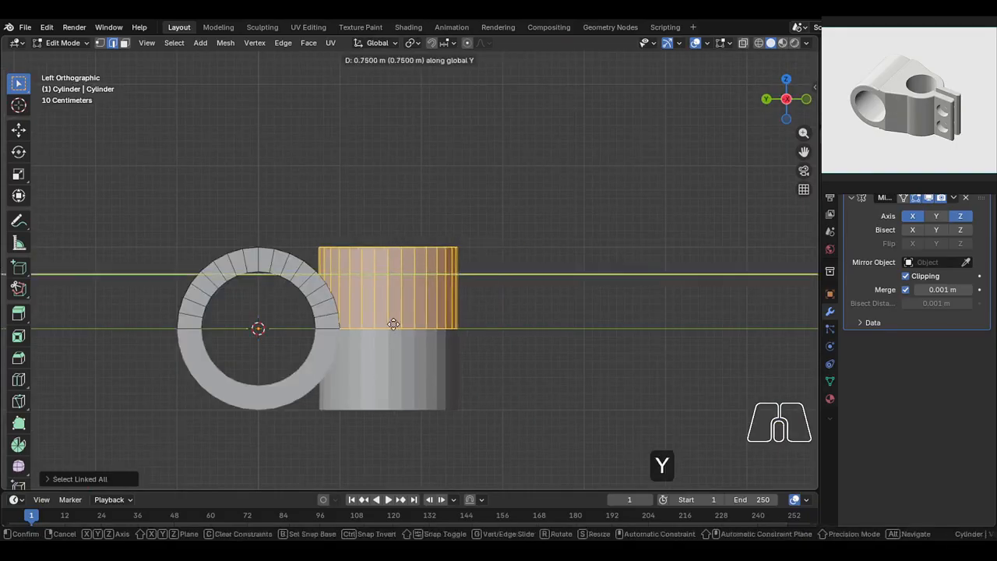
key(shift)
click(383, 326)
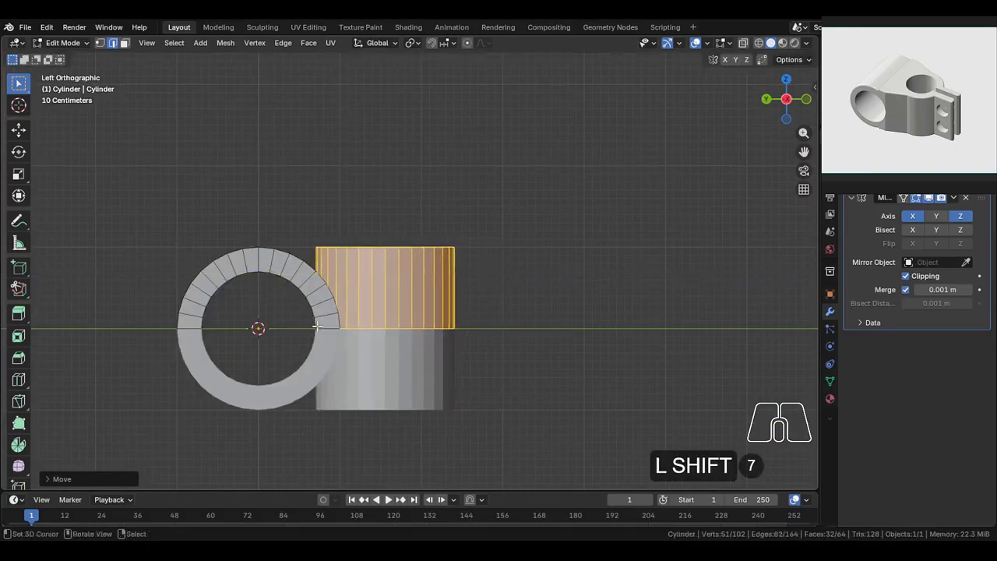
Step: Set the snap target to Vertex
shift+middle_drag(327, 329, 360, 370)
scroll(445, 204, up, 1)
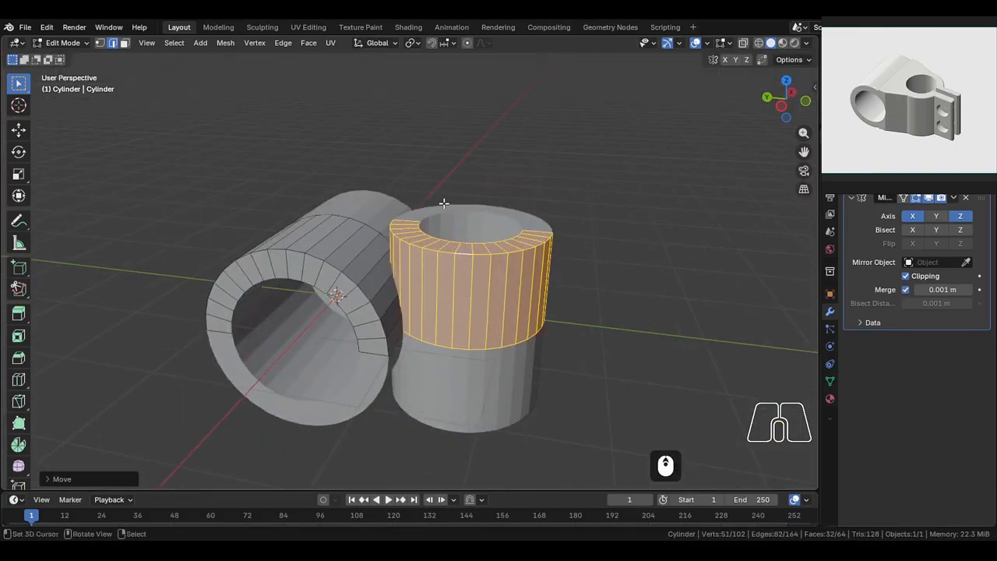
middle_drag(418, 153, 449, 222)
scroll(381, 226, up, 1)
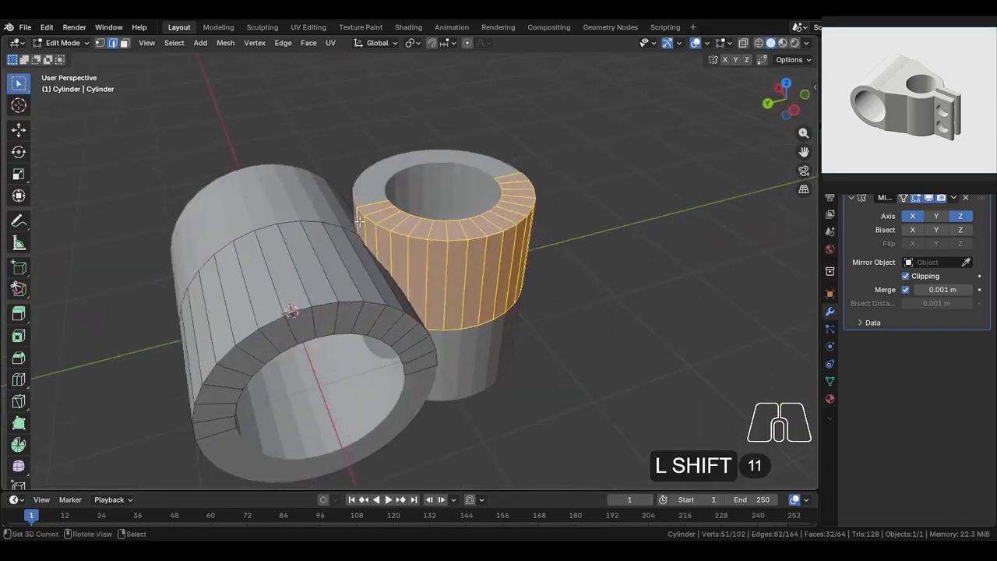
click(450, 43)
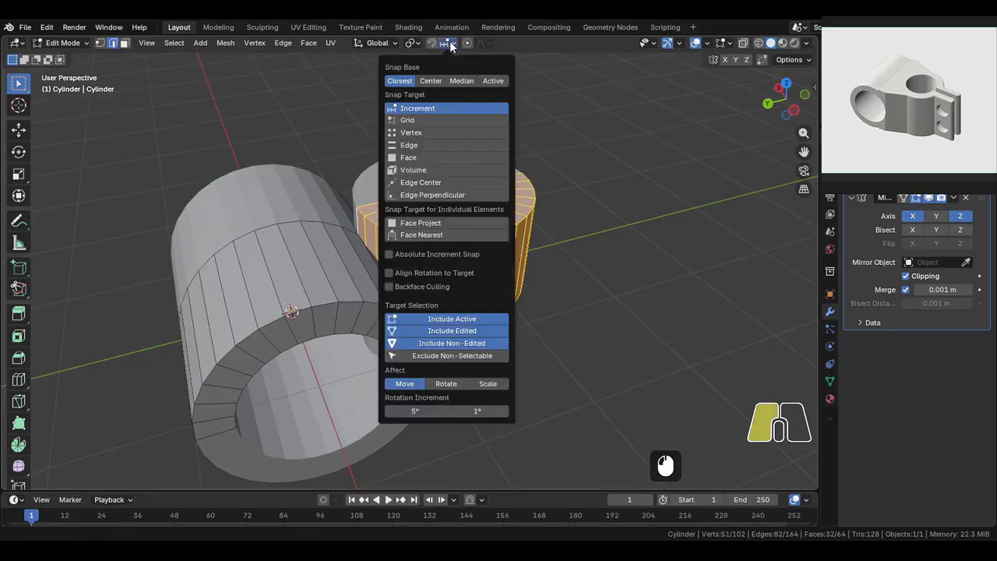
click(439, 131)
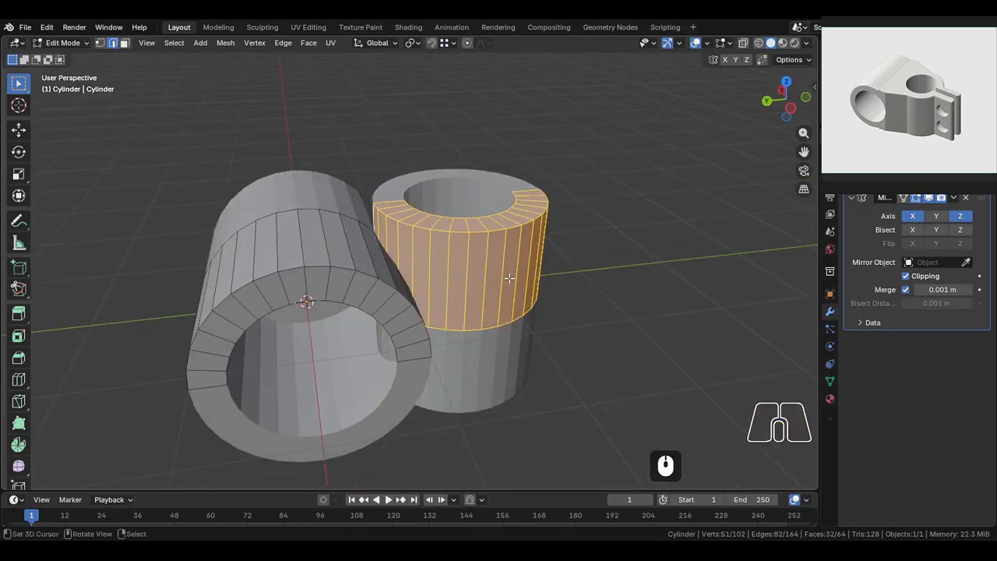
Step: Move the upright tube along Y, snapping its near side to a vertex on the horizontal tube's outer rim
key(ctrl+KP_3)
key(g)
key(y)
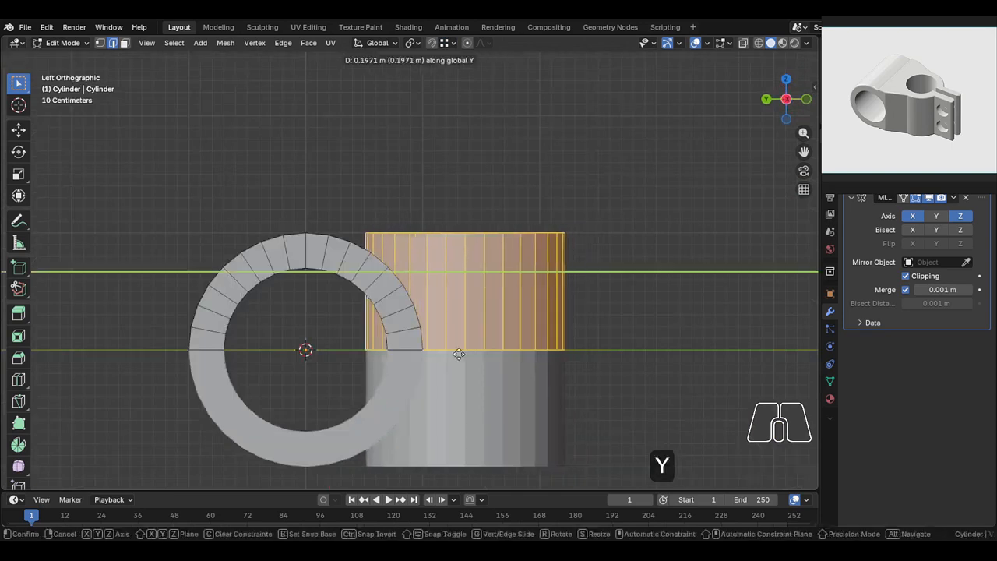
key(ctrl)
click(386, 353)
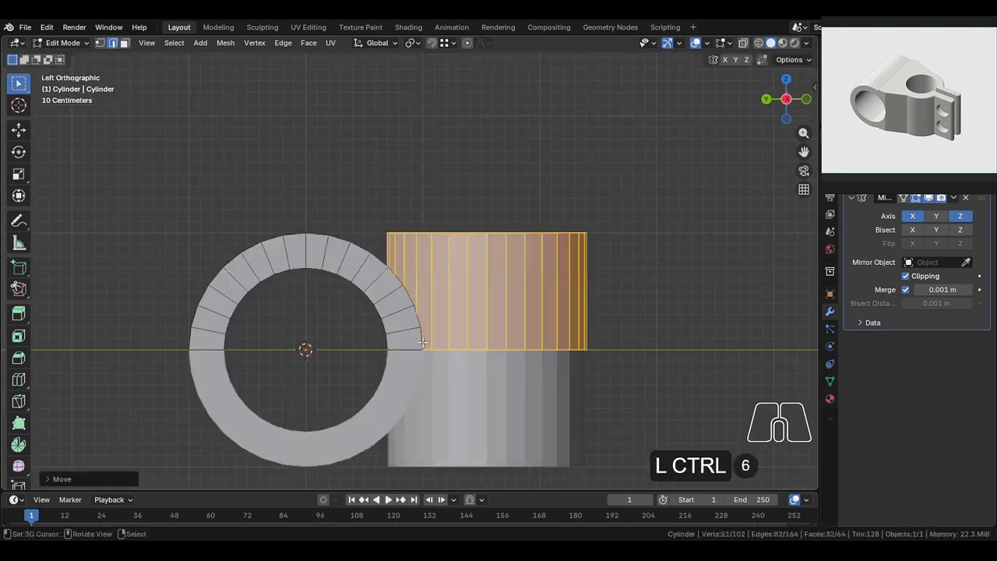
Step: Move the upright tube's top face ring down along Z, snapping it to a vertex on the horizontal tube's outer rim
key(shift+z)
key(shift+z)
middle_drag(401, 350, 444, 257)
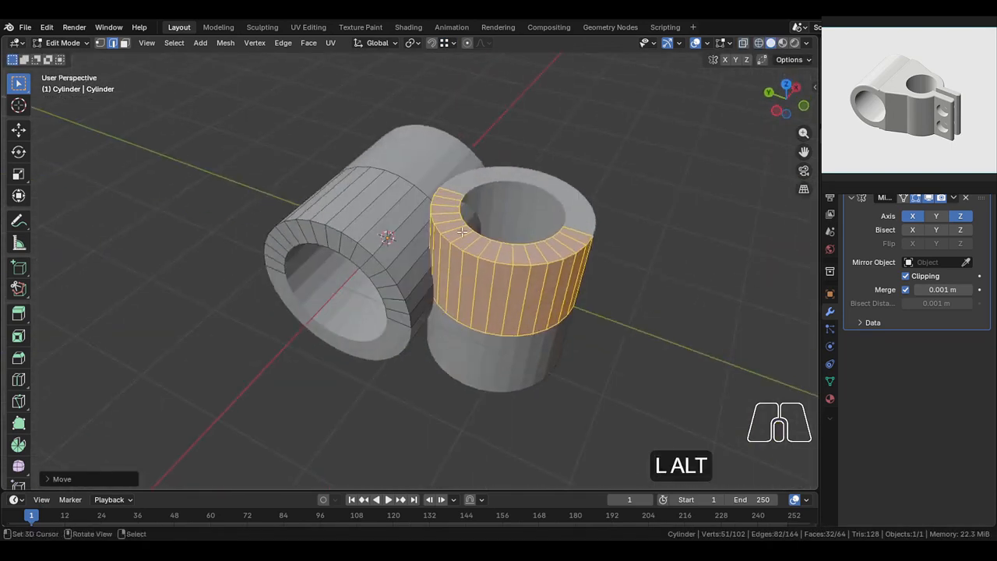
alt+click(448, 241)
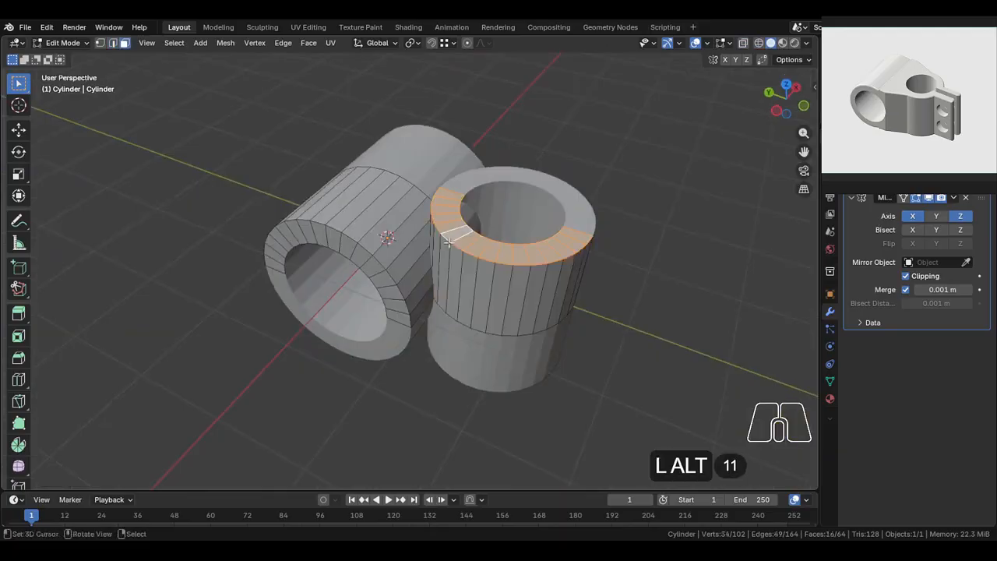
key(KP_1)
scroll(377, 193, up, 2)
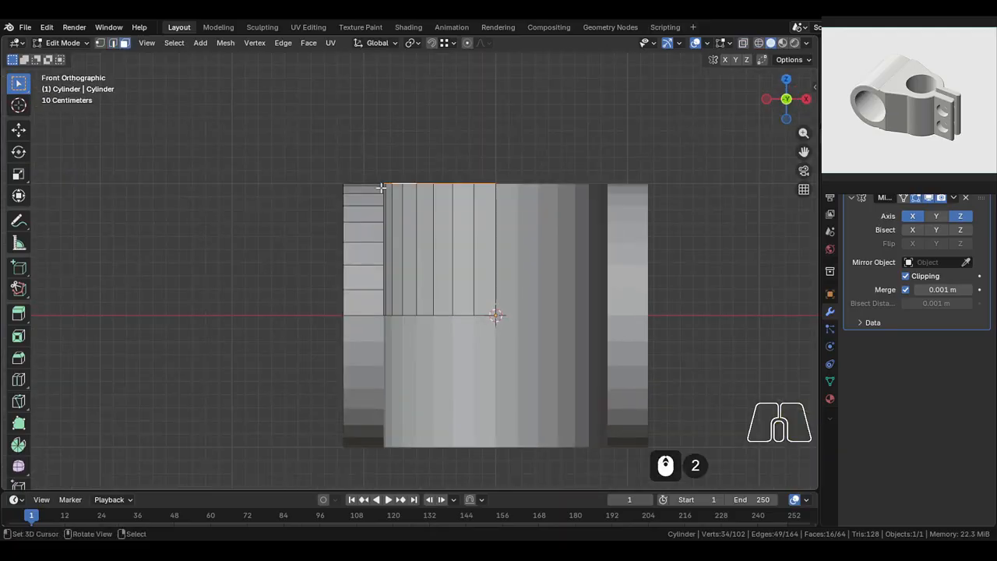
key(g)
key(z)
key(ctrl)
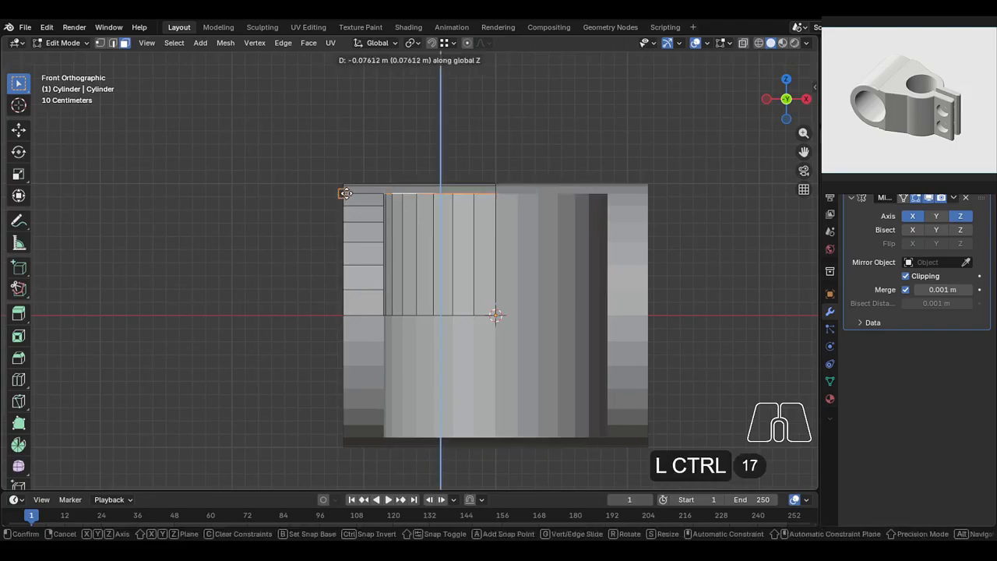
click(343, 192)
middle_drag(344, 193, 384, 225)
Step: Delete the six outer wall faces of the horizontal tube that face the upright tube
key(KP_1)
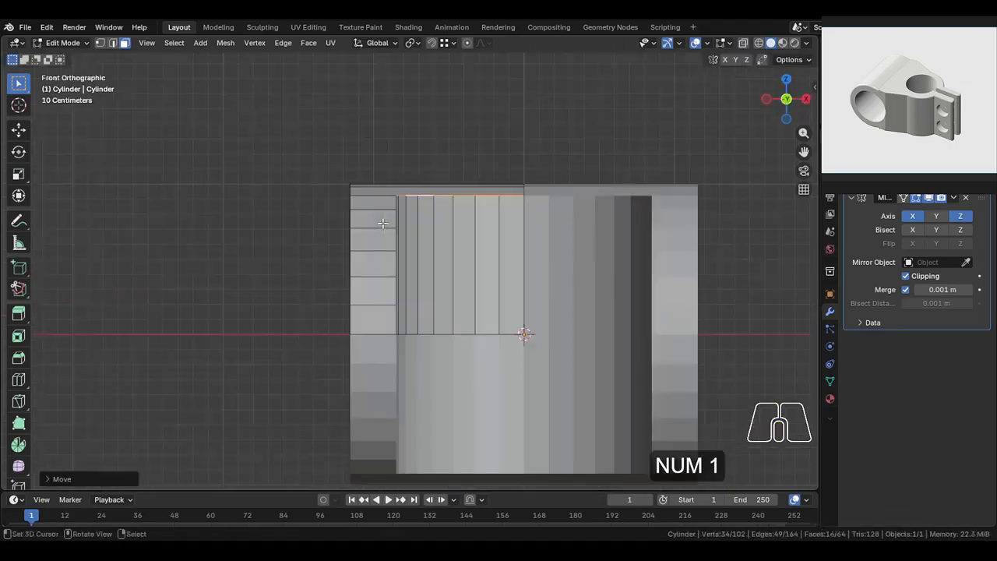
click(375, 318)
ctrl+click(385, 202)
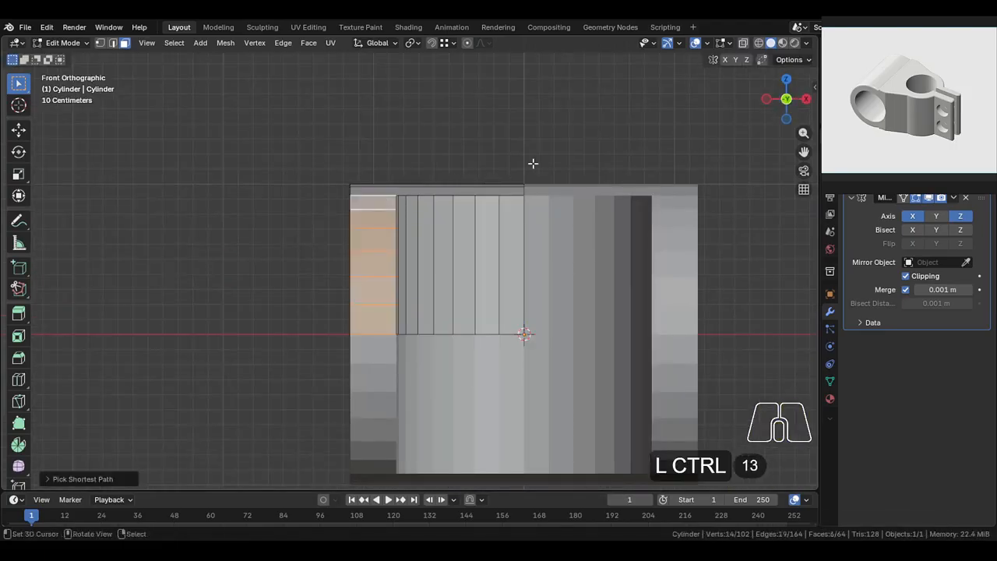
key(x)
click(520, 187)
Step: Delete the seven outer wall faces of the upright tube that face the horizontal tube
middle_drag(520, 188, 381, 237)
click(381, 237)
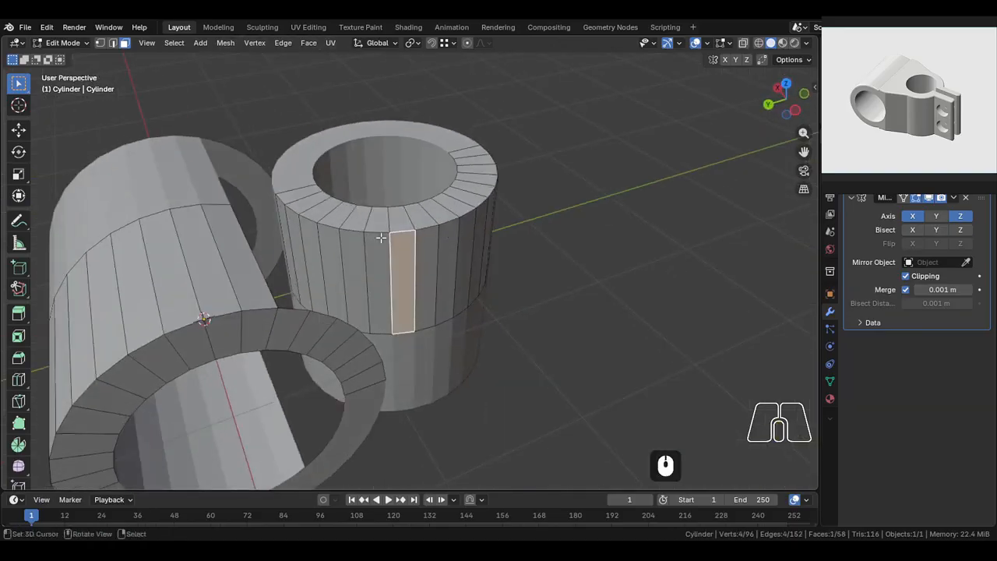
ctrl+click(283, 218)
middle_drag(283, 218, 312, 237)
key(KP_7)
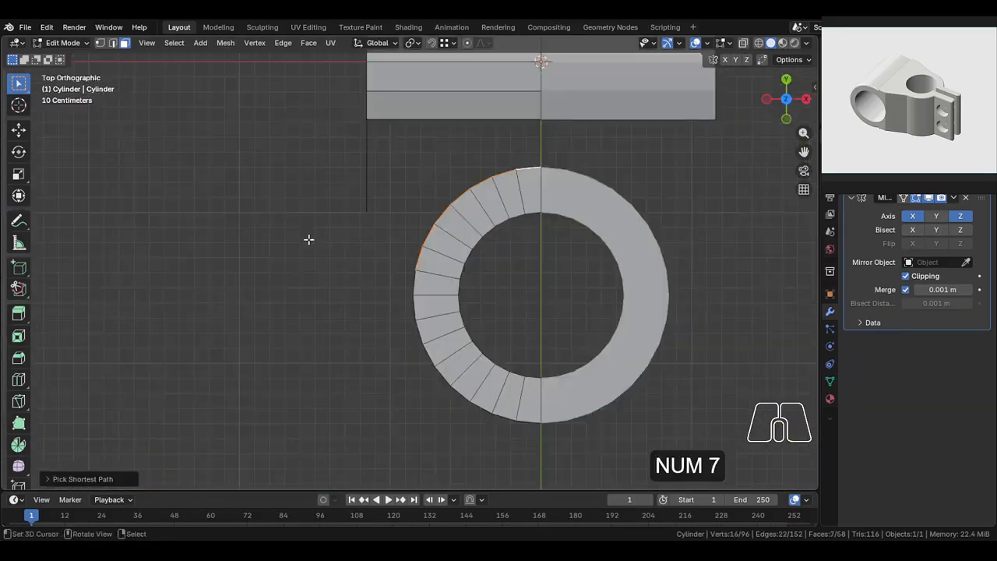
middle_drag(438, 286, 546, 190)
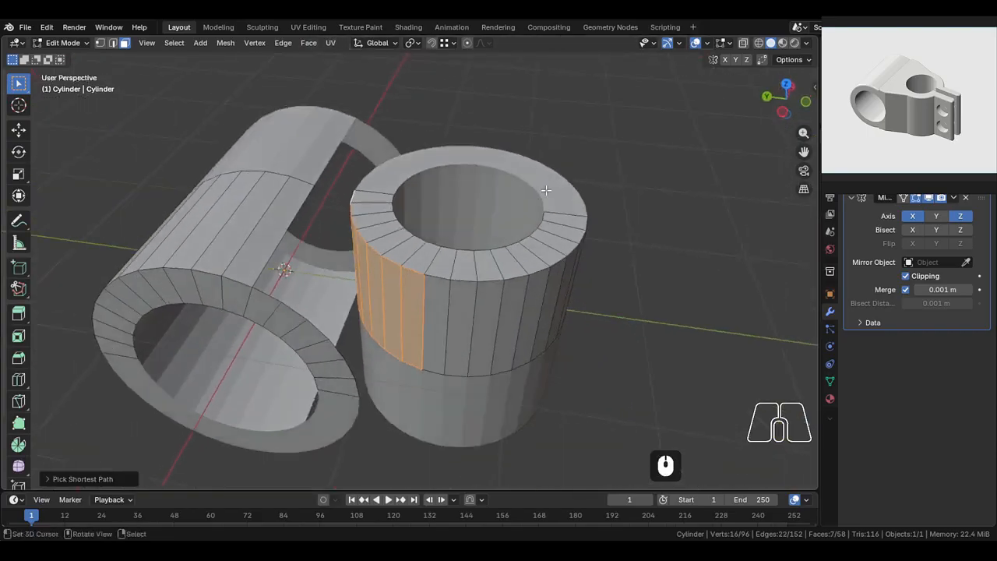
key(x)
click(414, 193)
Step: Add five evenly spaced horizontal loop cuts around the upright tube's outer wall to match the horizontal tube's rim edges
middle_drag(414, 194, 416, 315)
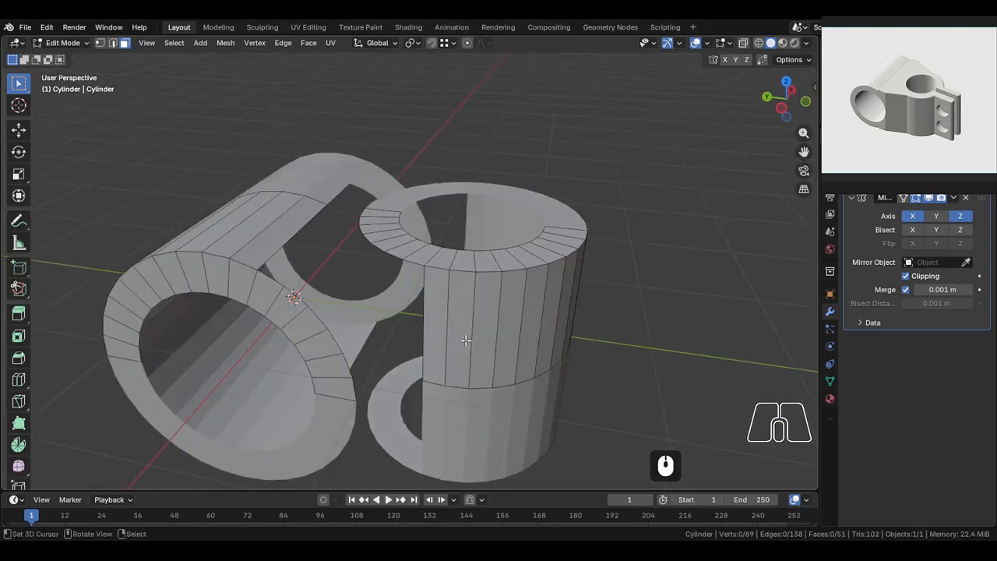
click(349, 378)
ctrl+click(284, 286)
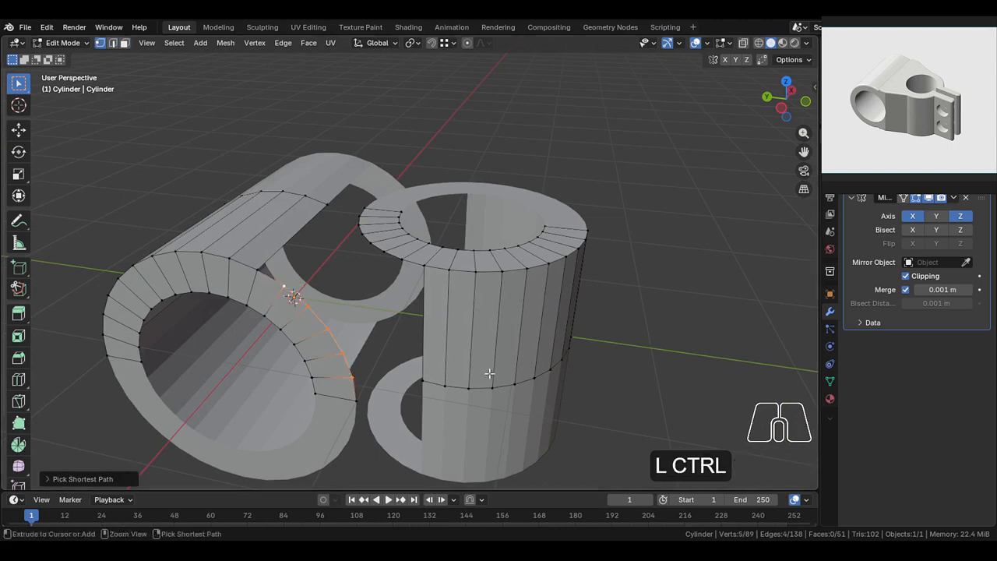
key(ctrl+r)
scroll(471, 356, up, 4)
click(471, 357)
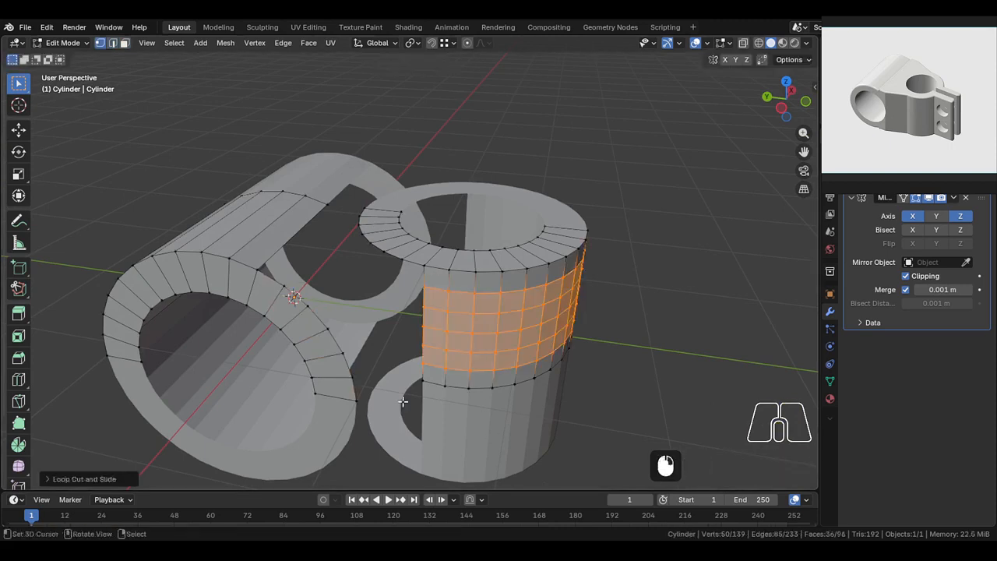
click(84, 479)
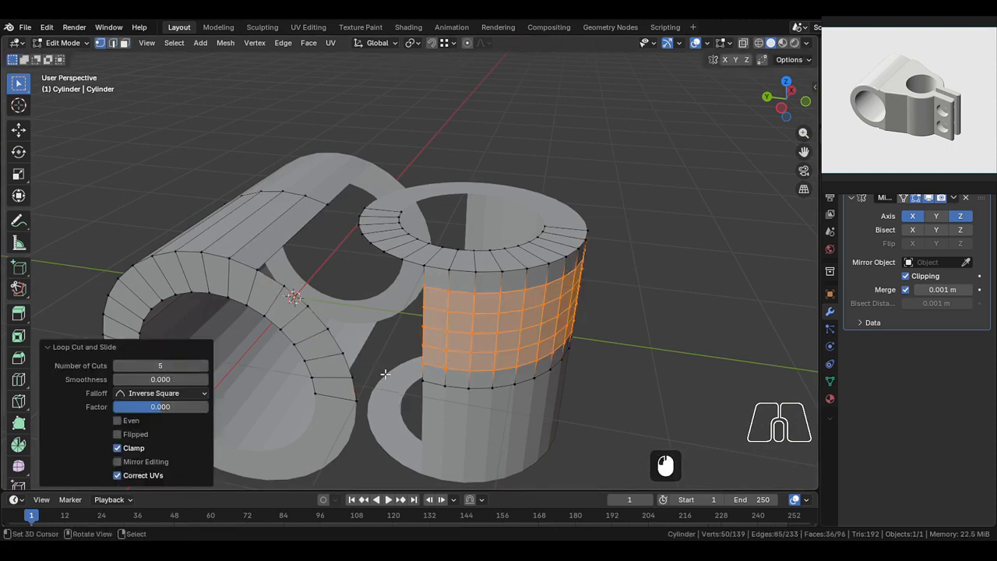
Step: Fill the side gap between the horizontal tube's rim and the upright tube's wall with six faces
key(2)
right_click(423, 374)
shift+right_click(354, 385)
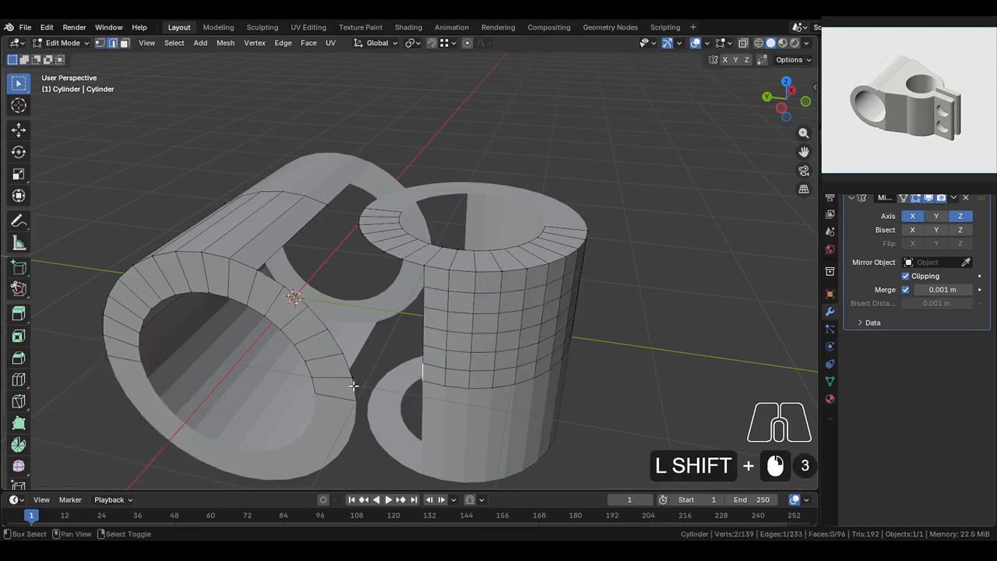
key(f)
right_click(396, 373)
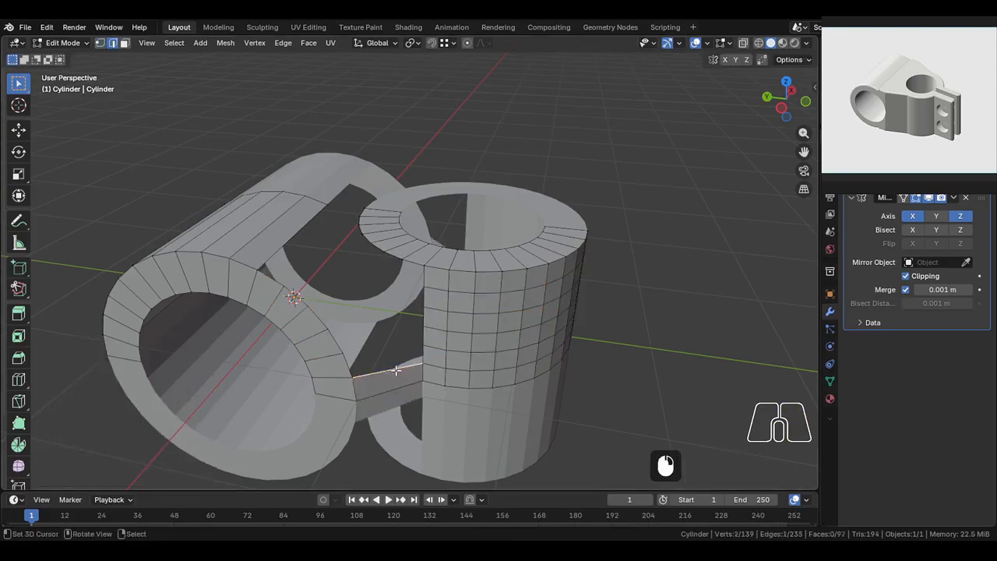
key(f)
key(f)
key(f)
key(f)
key(f)
Step: Dissolve the six outer rim edges separating the horizontal tube's end face from the new side wall
middle_drag(358, 372, 377, 375)
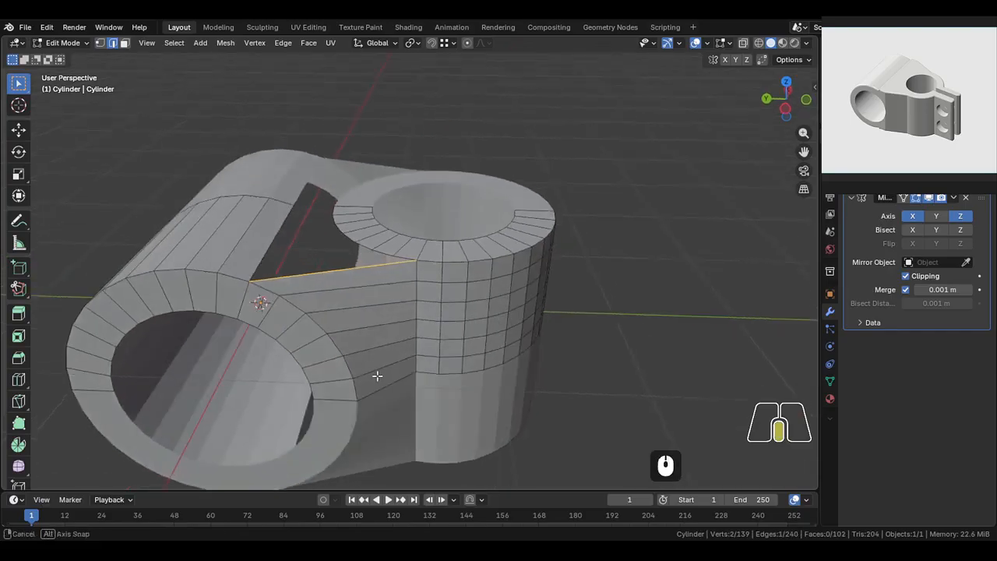
ctrl+click(356, 388)
key(x)
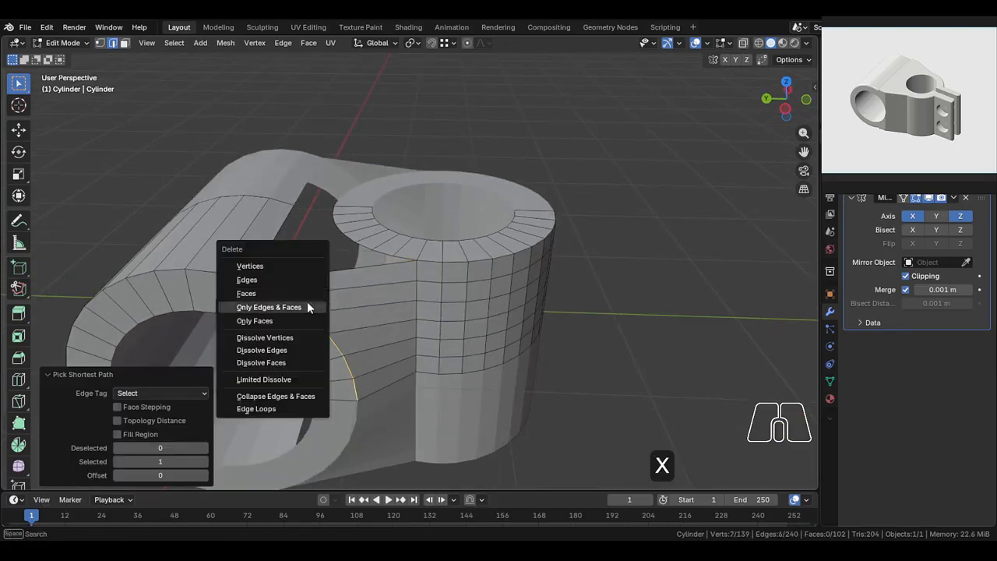
click(303, 346)
Step: Knife a cut locked to Z through the side wall faces, starting from a bore vertex and running past the upper edge
key(ctrl+KP_3)
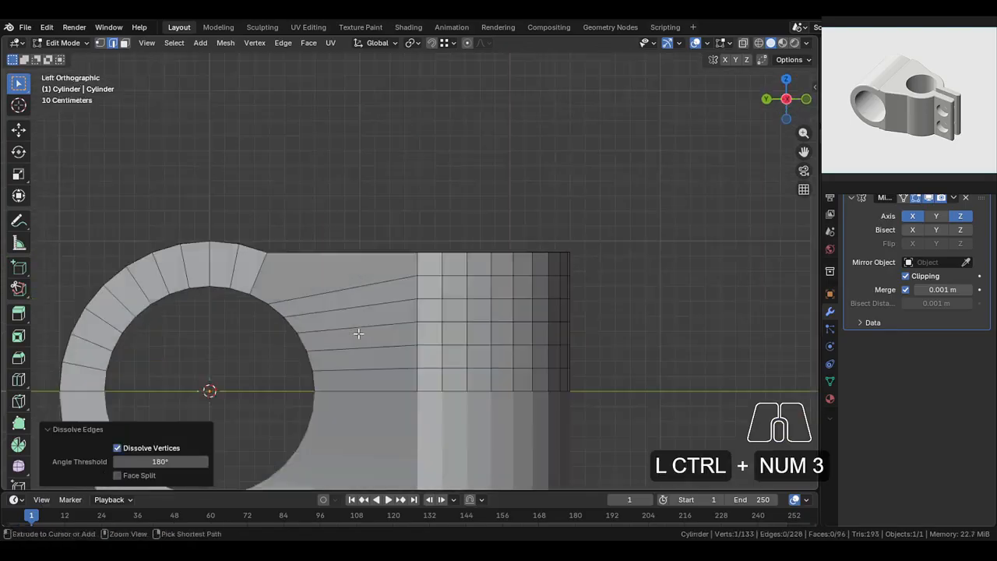
key(k)
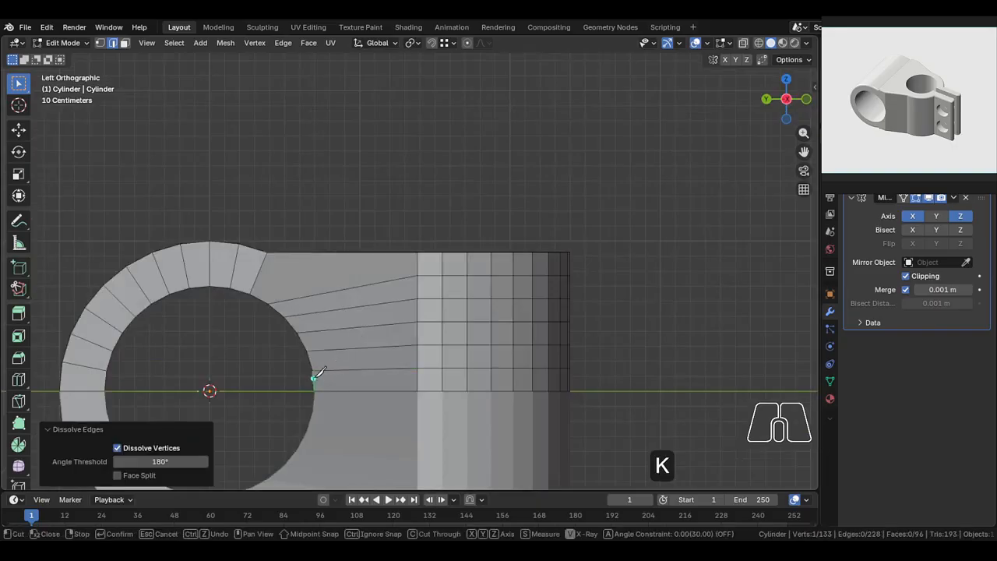
key(z)
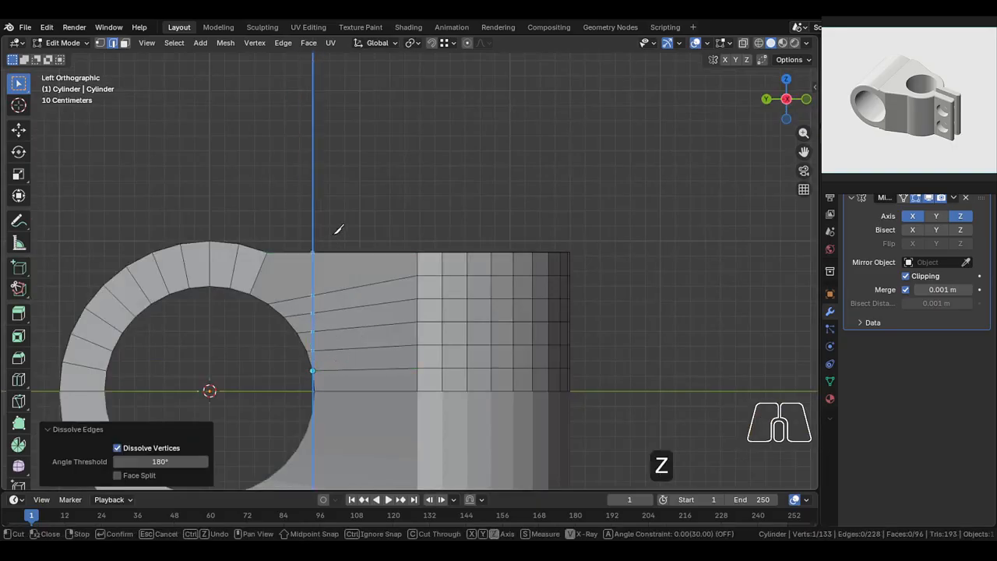
click(338, 229)
key(Return)
Step: Flatten the side wall vertices between the bore and the knife cut by scaling them to 0 along X
middle_drag(338, 229, 273, 284)
shift+middle_drag(272, 284, 358, 257)
scroll(350, 261, up, 1)
key(1)
right_click(336, 370)
ctrl+right_click(337, 254)
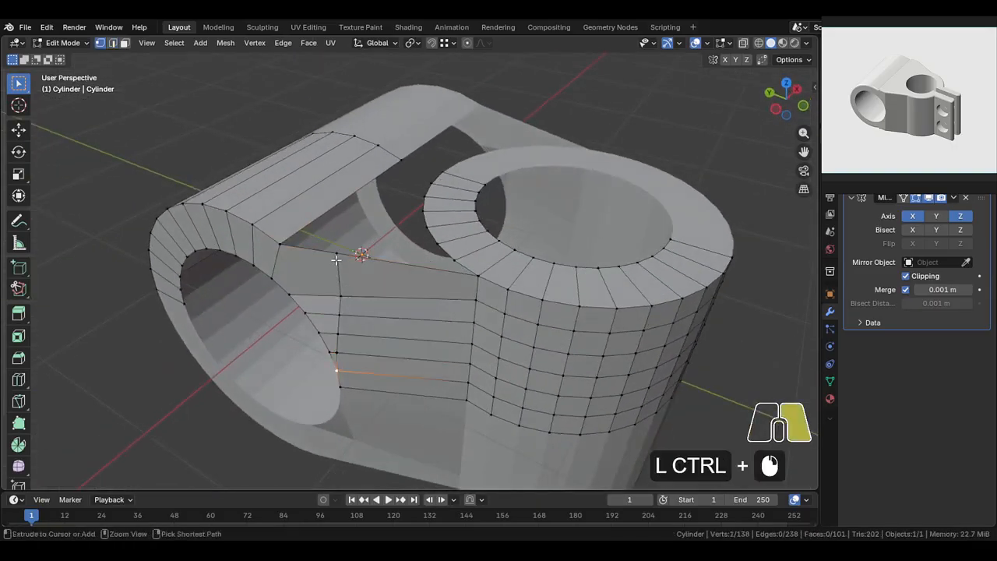
ctrl+right_click(330, 352)
ctrl+right_click(292, 293)
shift+right_click(274, 276)
shift+right_click(281, 244)
middle_drag(282, 245, 316, 283)
key(s)
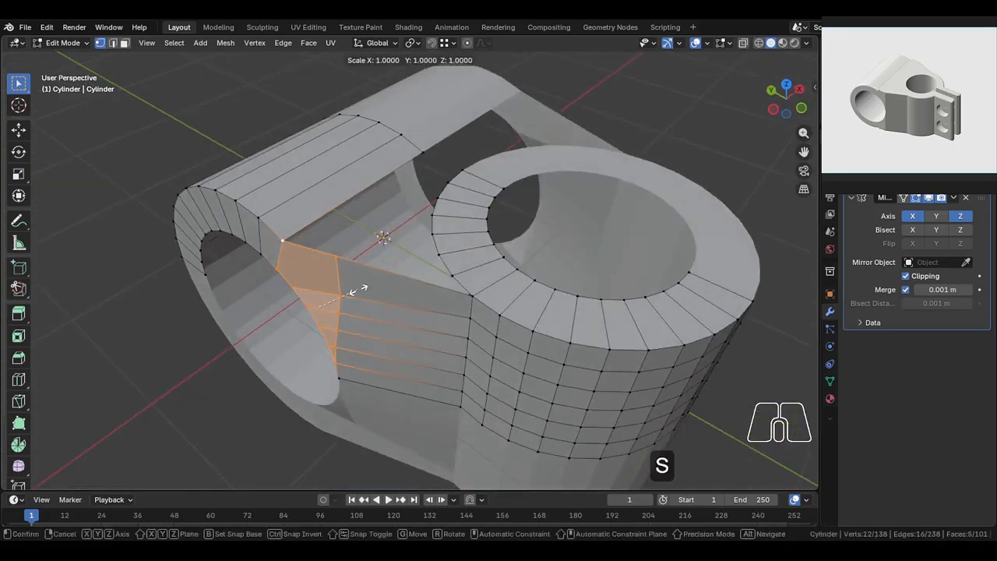
right_click(356, 293)
shift+right_click(341, 382)
key(s)
key(x)
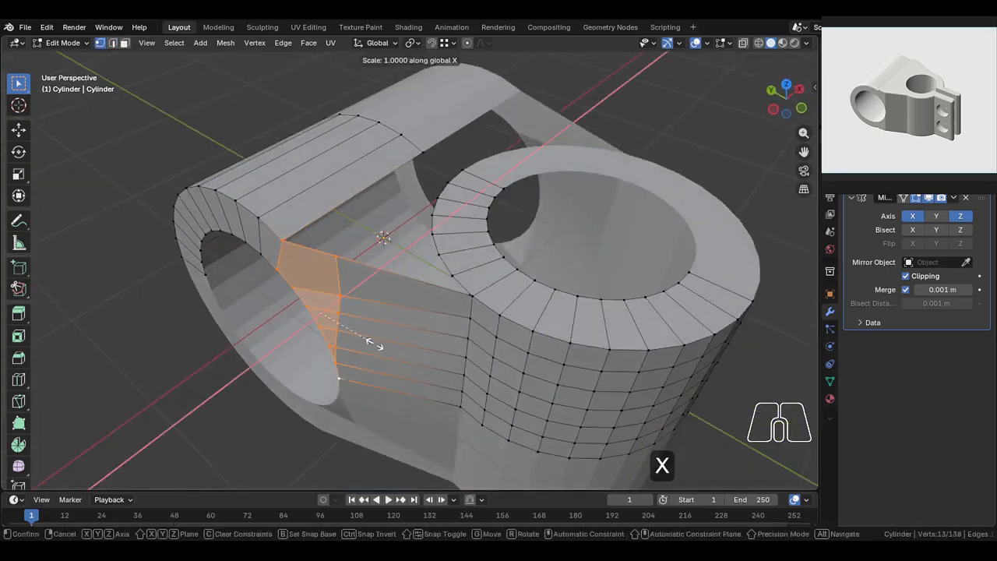
key(0)
click(296, 274)
Step: Move the flattened vertices along X, snapping them to a vertex on the horizontal tube's end rim
shift+middle_drag(297, 274, 330, 278)
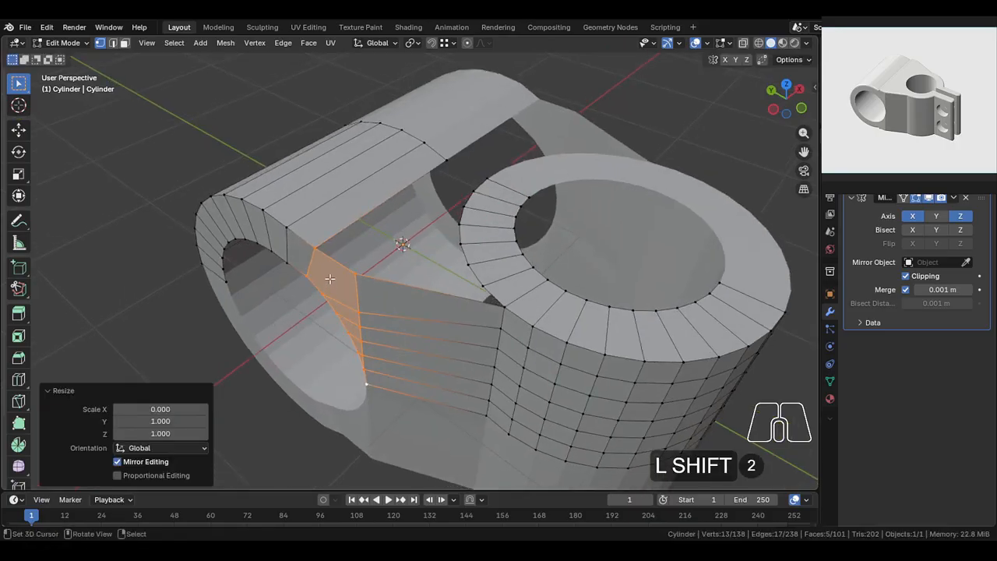
click(444, 43)
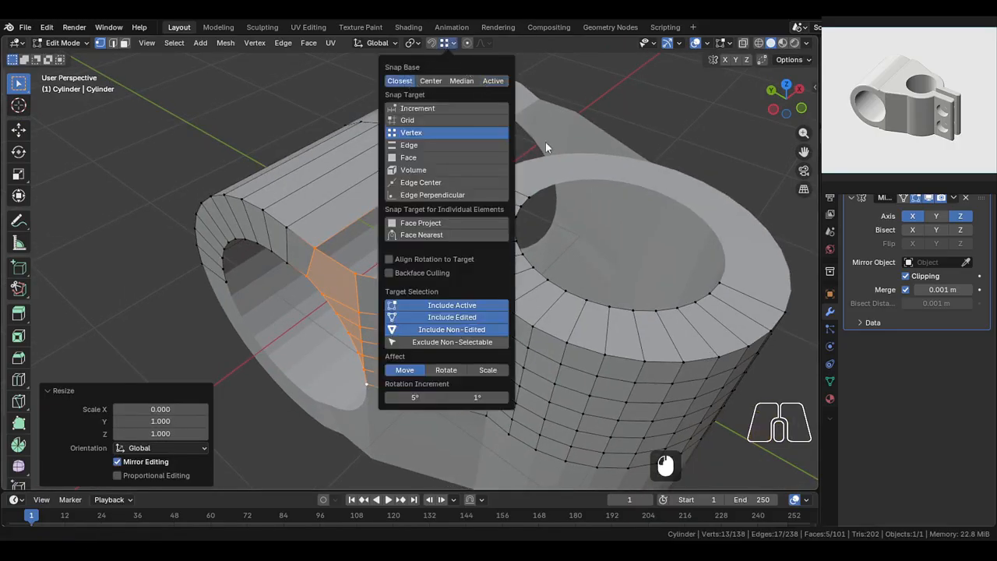
click(554, 160)
key(g)
key(x)
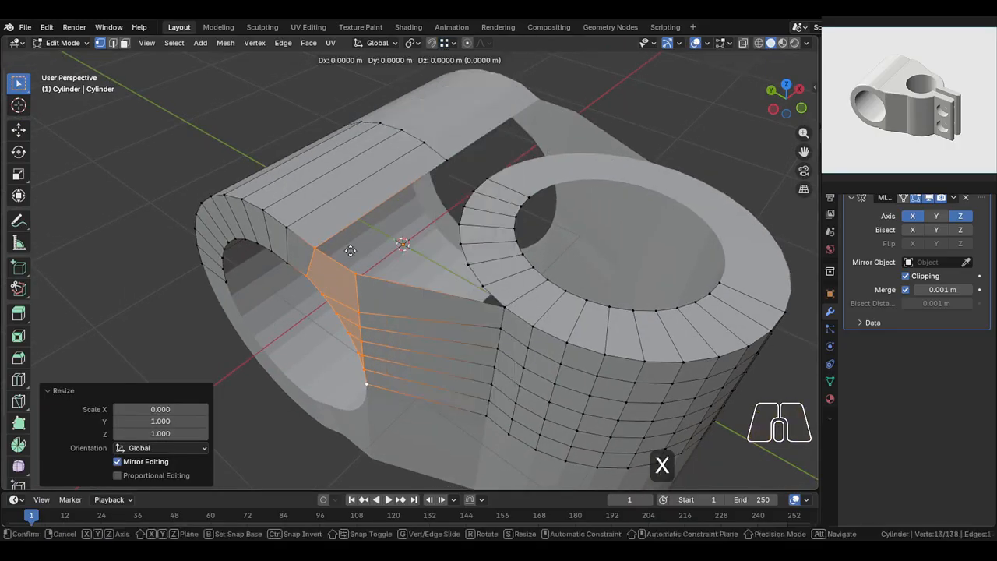
key(ctrl)
click(284, 226)
Step: Add two centred vertical loop cuts across the side wall between the knife cut and the upright tube
ctrl+middle_drag(284, 226, 454, 321)
right_click(356, 272)
key(ctrl+r)
scroll(441, 279, up, 1)
click(442, 278)
right_click(442, 278)
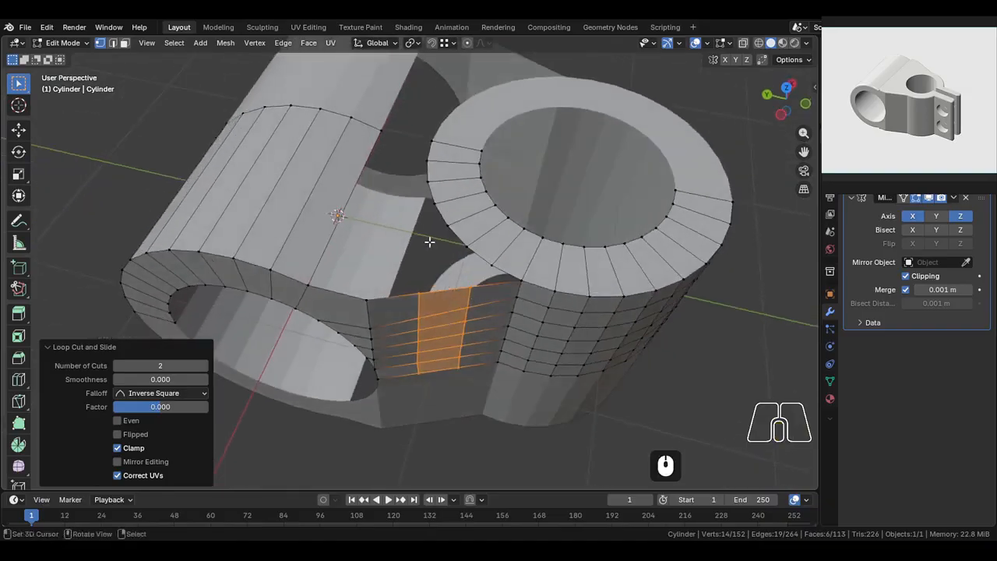
Step: Add six centred loop cuts around the horizontal tube's outer wall to match the upright tube's open rim edges
click(489, 262)
ctrl+click(427, 161)
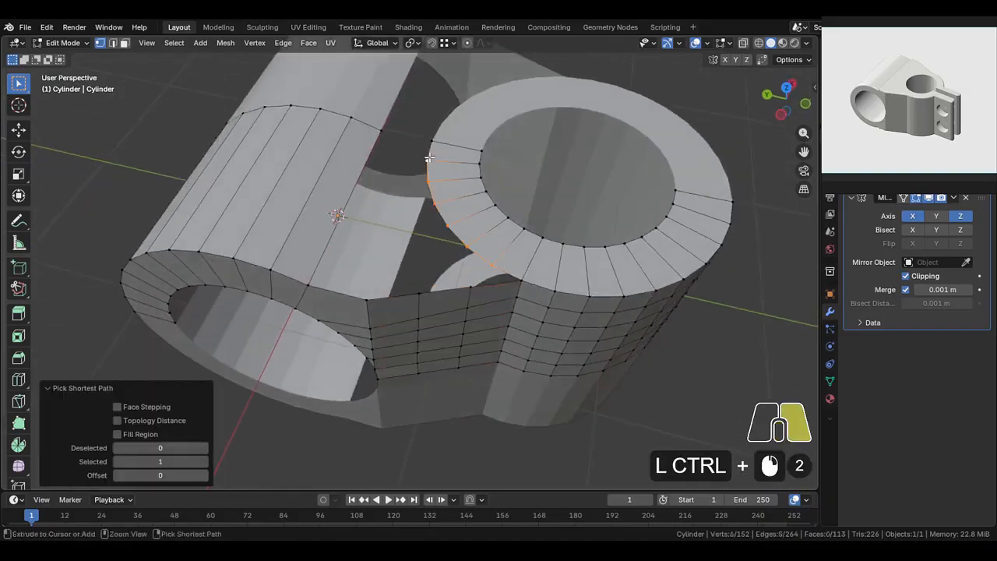
key(ctrl+r)
scroll(289, 182, up, 4)
scroll(288, 180, up, 1)
click(290, 178)
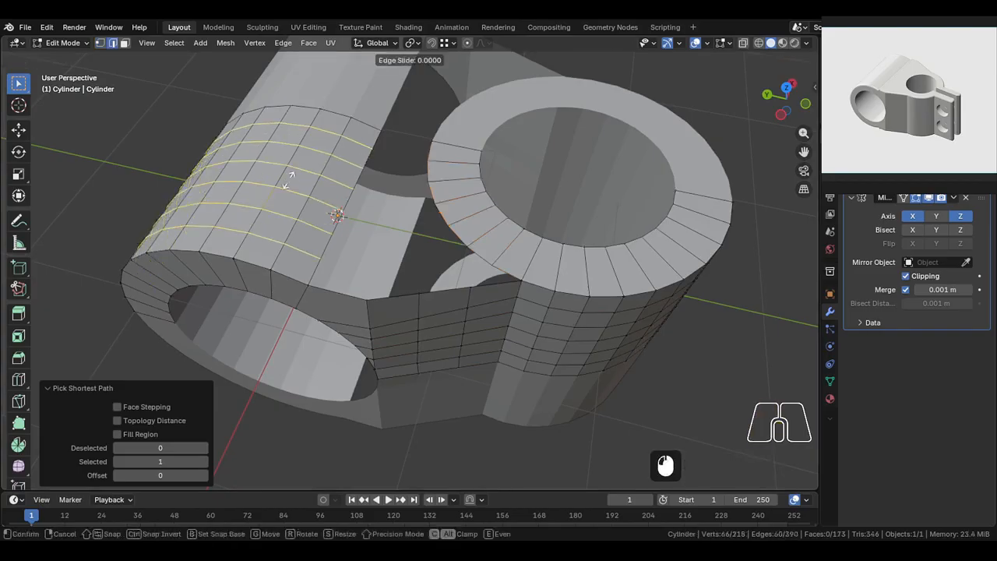
right_click(291, 174)
Step: Bridge the top gap between the horizontal tube's wall edges and the upright tube's rim with a row of faces
shift+middle_drag(336, 164, 333, 182)
key(2)
click(374, 161)
shift+click(425, 171)
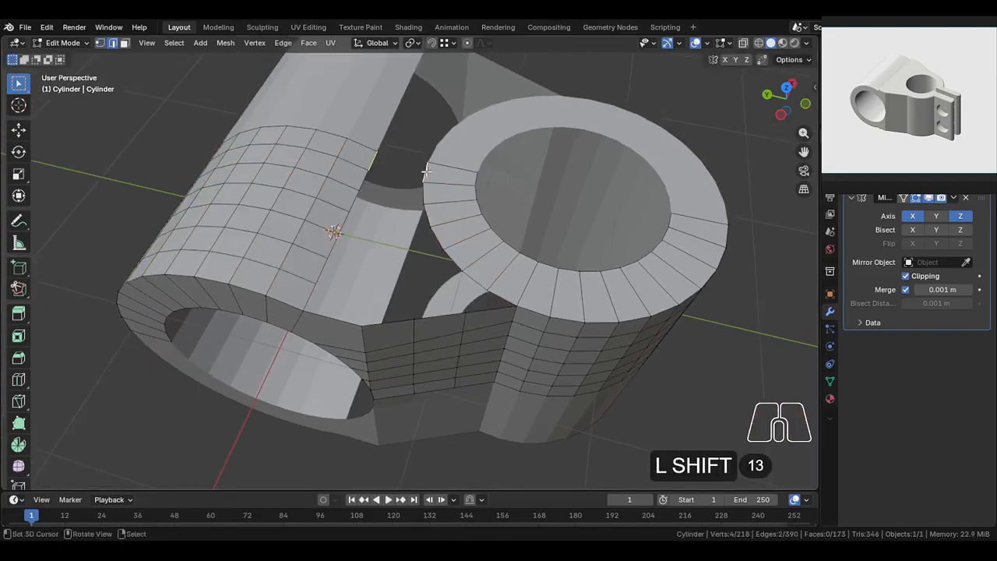
key(f)
key(f)
key(f)
key(f)
key(f)
key(f)
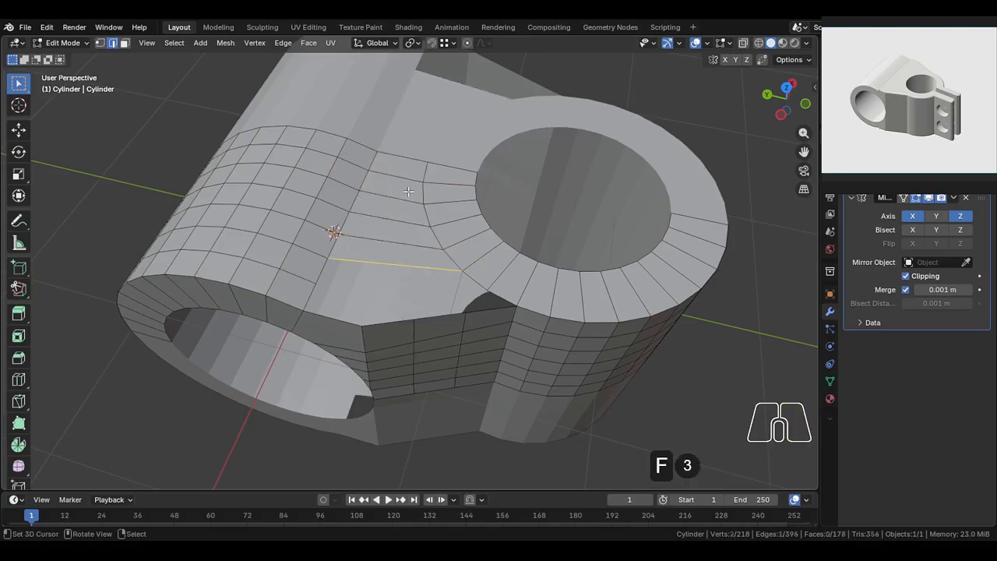
Step: Select the boundary loop of the remaining opening above the side wall and fill it with a face
middle_drag(414, 240, 428, 245)
alt+click(394, 304)
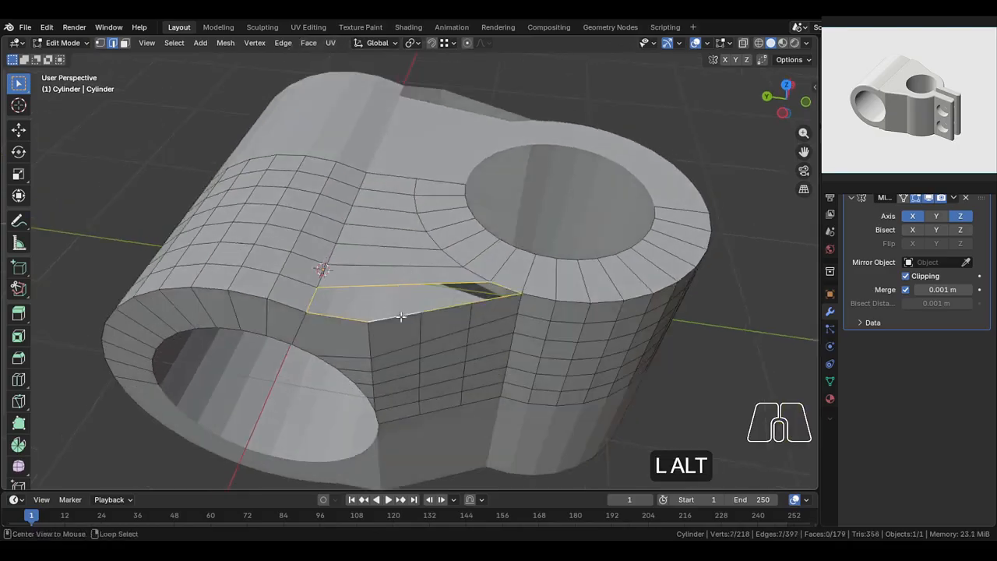
key(f)
Step: Knife a cut across the filled top faces from the side wall's upper corner vertex to the mirror centreline edge
middle_drag(448, 288, 411, 293)
key(k)
click(366, 318)
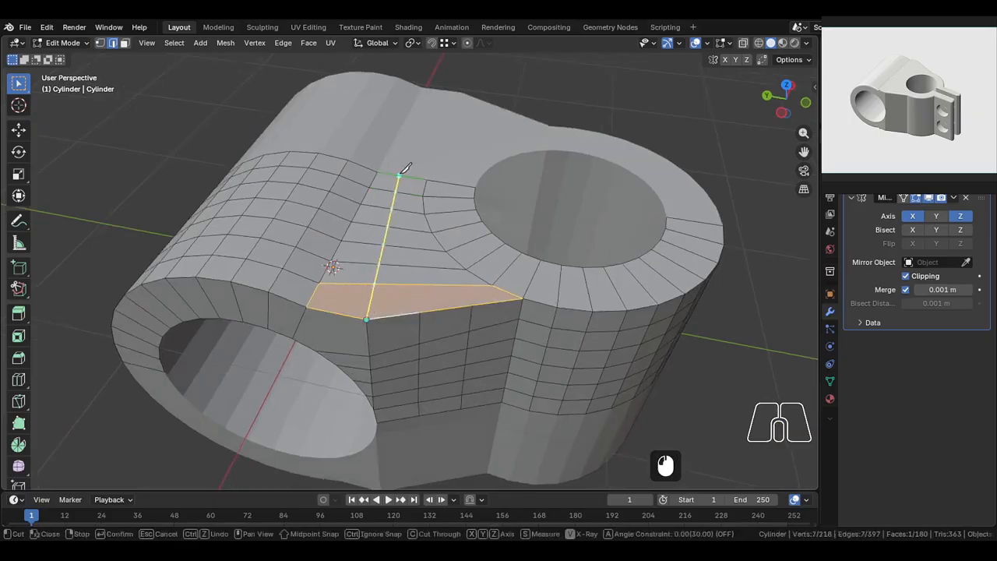
click(399, 177)
key(Return)
Step: Add one centred loop cut around the upright tube's top face ring
middle_drag(468, 250, 498, 262)
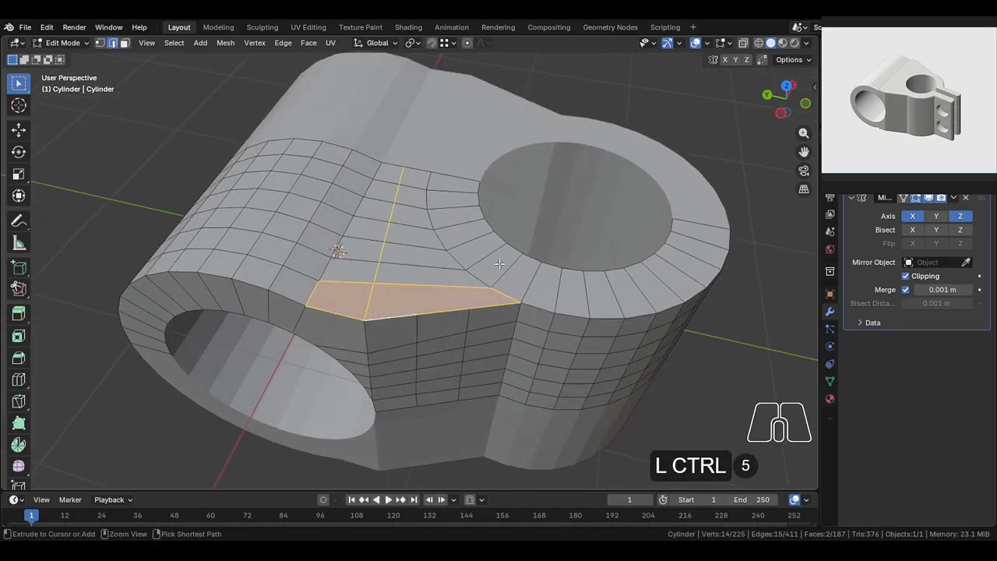
key(ctrl+r)
click(500, 264)
right_click(501, 264)
click(492, 267)
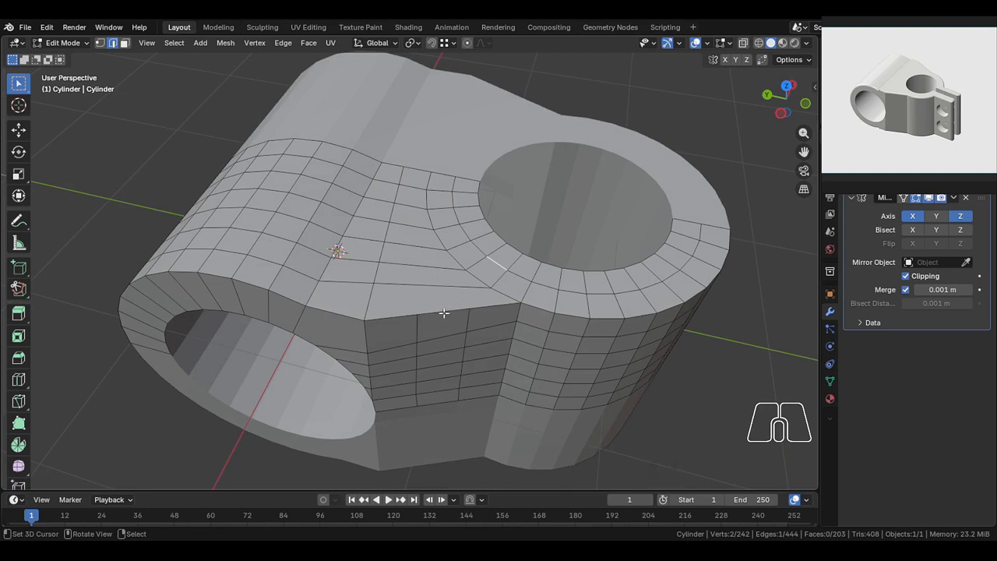
Step: Knife two cuts across the top corner face, continuing the side wall's two vertical edge lines up to the next edge row
scroll(440, 310, up, 1)
key(k)
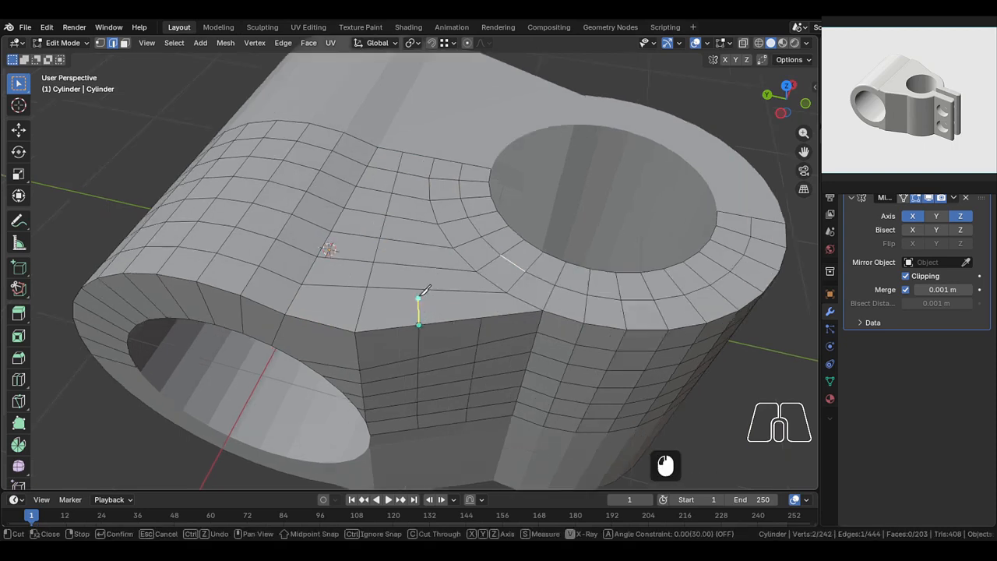
key(shift+Return)
key(shift+k)
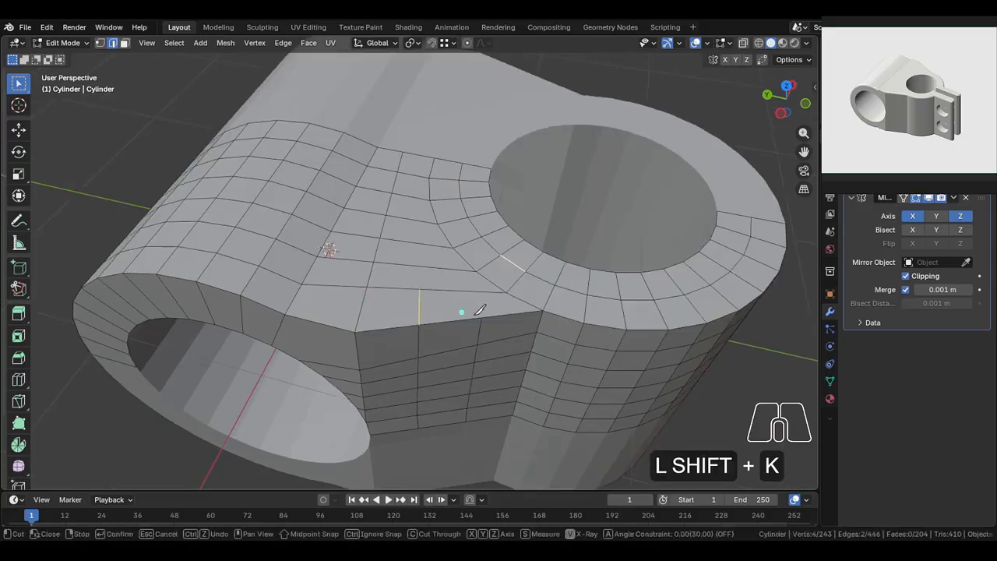
shift+click(465, 291)
key(Return)
Step: Slide the junction vertex on the top face away from the upright tube and connect it to the first knife cut's end vertex
middle_drag(467, 292, 470, 310)
key(1)
right_click(475, 269)
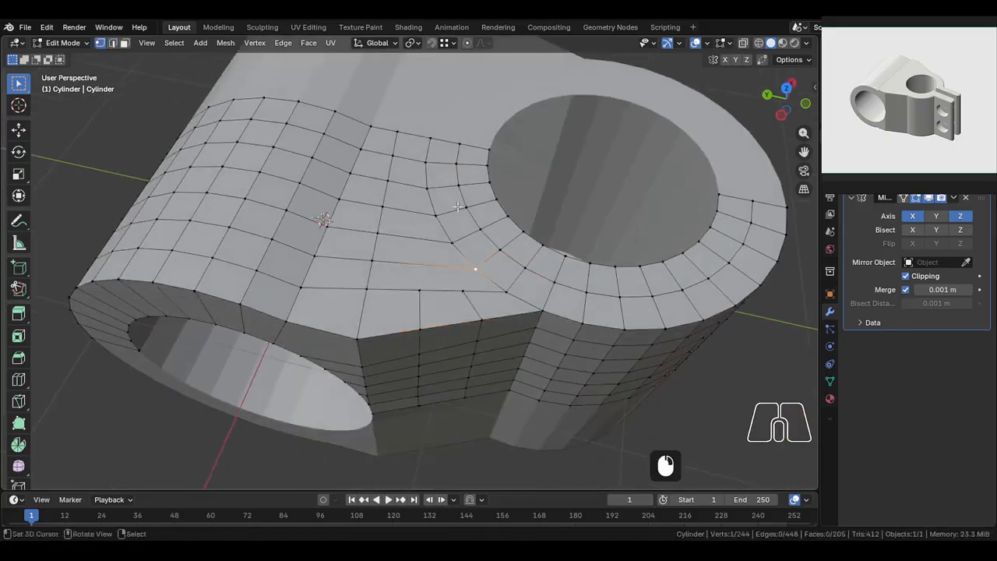
ctrl+right_click(431, 140)
right_click(476, 269)
key(g)
key(g)
click(456, 265)
right_click(419, 289)
shift+right_click(457, 268)
key(j)
Step: Vertex-slide the second knife cut's end point and the three vertices along the loop around the upright tube to even the top faces
right_click(464, 291)
key(g)
key(g)
click(466, 296)
middle_drag(466, 297, 467, 317)
right_click(450, 239)
key(g)
key(g)
click(441, 234)
right_click(432, 209)
key(g)
key(g)
click(427, 207)
right_click(422, 178)
key(g)
key(g)
click(419, 178)
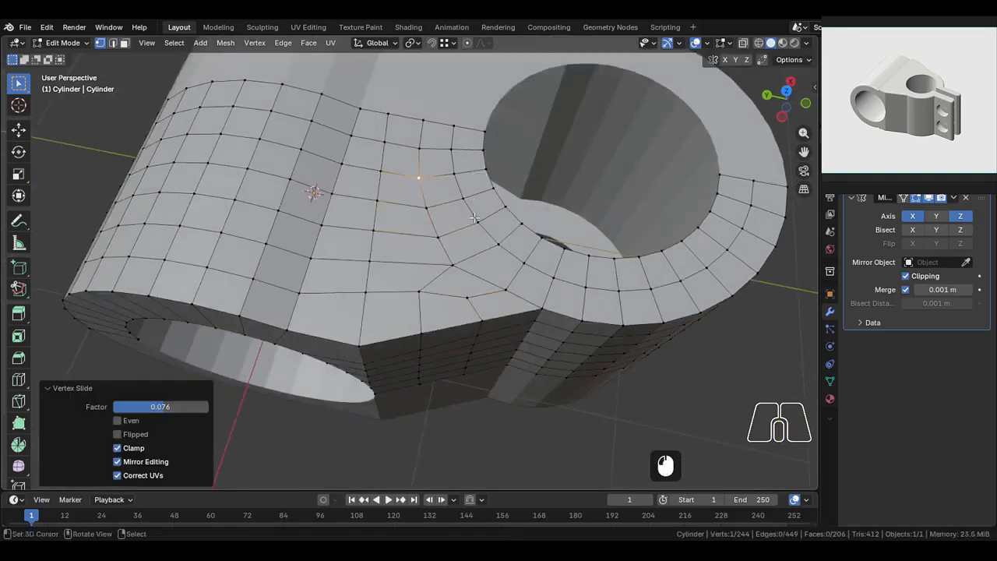
Step: Knife a cut down the horizontal tube's end face from the outer rim vertex across the four edges between bore and corner
middle_drag(419, 179, 408, 148)
click(460, 260)
middle_drag(460, 260, 465, 336)
scroll(436, 308, up, 4)
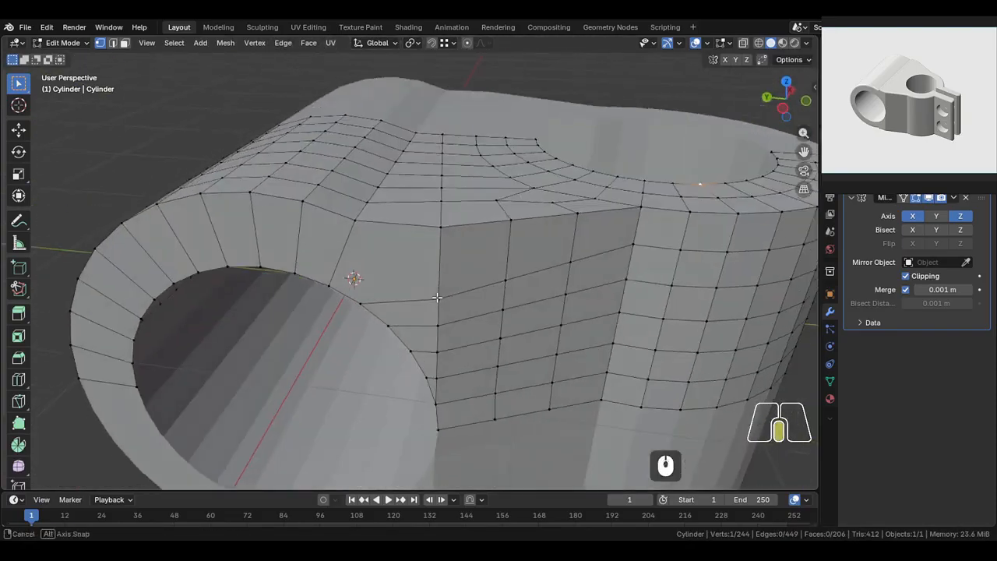
scroll(394, 281, up, 1)
key(k)
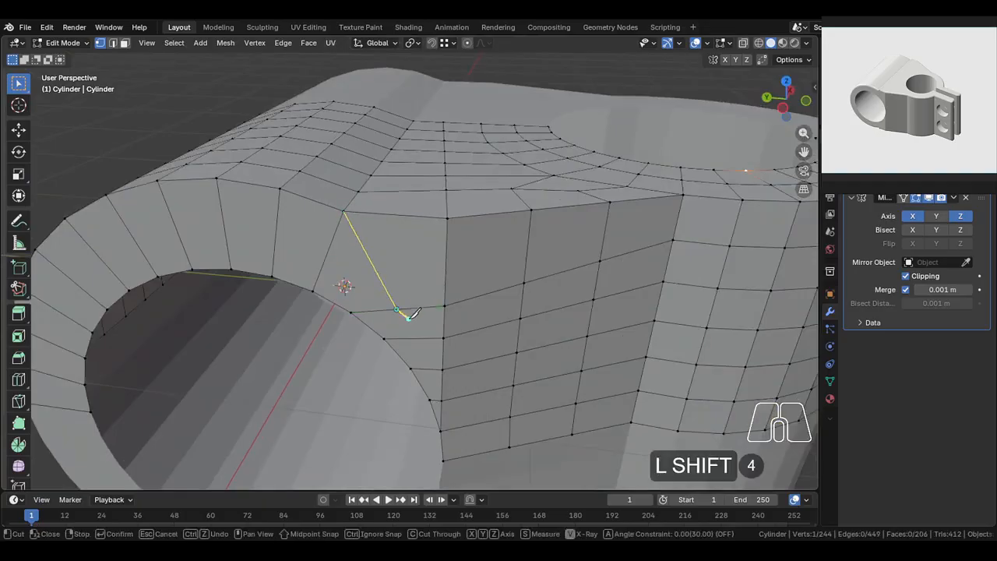
key(Return)
Step: Slide the lowest vertex of the end-face cut slightly upward along the cut
middle_drag(436, 400, 442, 366)
shift+middle_drag(441, 366, 457, 343)
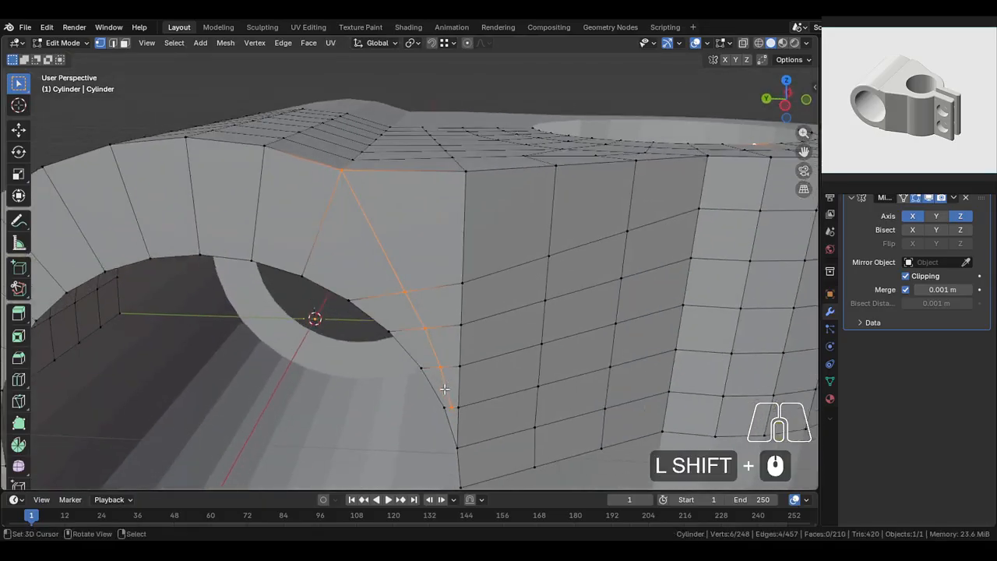
click(451, 405)
key(g)
key(g)
click(450, 403)
click(451, 407)
key(g)
key(g)
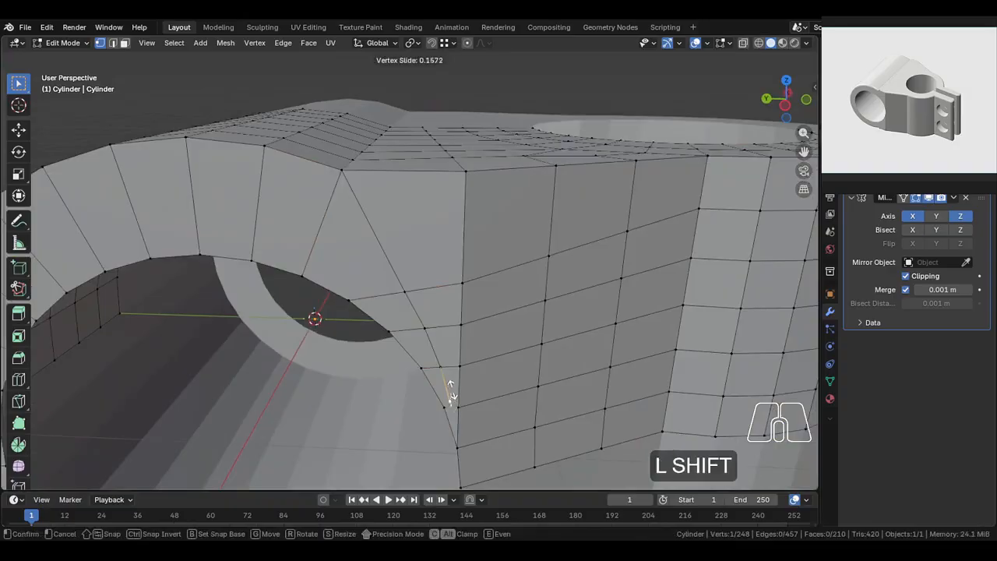
click(450, 389)
Step: Select the end-face cut up to the outer rim vertex and space its vertices evenly with LoopTools Space
ctrl+click(341, 169)
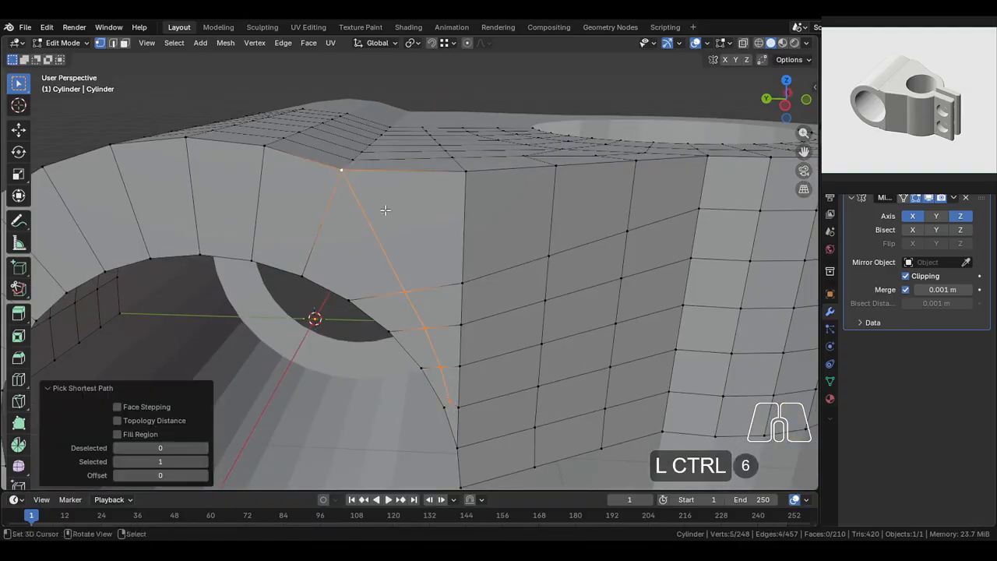
key(w)
mouse_move(336, 203)
click(496, 296)
scroll(460, 289, down, 1)
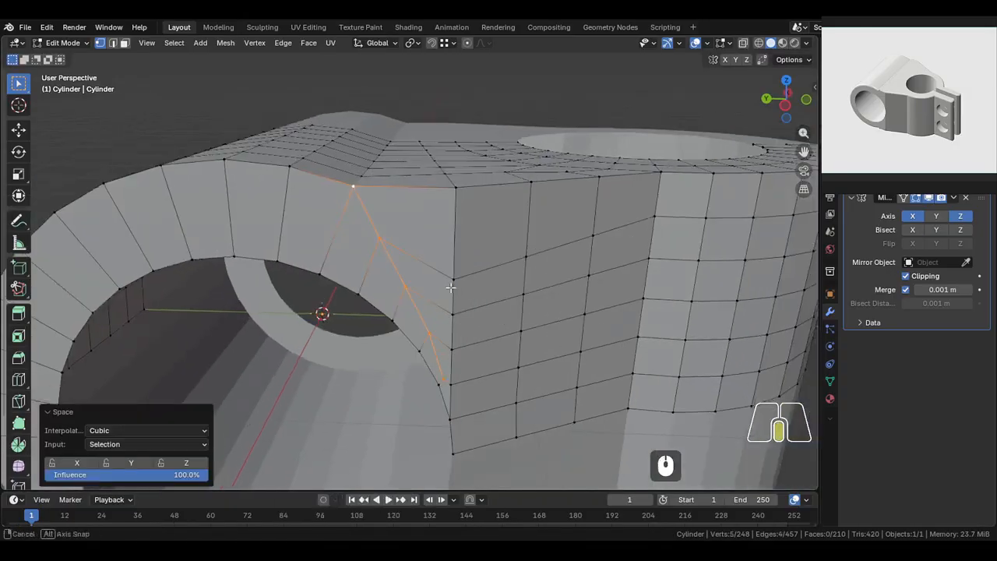
Step: Slide the two uppermost inner vertices of the end-face cut toward the side wall's corner edge, then clear the selection
middle_drag(450, 285, 463, 280)
right_click(381, 241)
key(g)
key(g)
click(405, 266)
right_click(405, 288)
key(g)
key(g)
click(414, 293)
key(alt+a)
scroll(447, 254, down, 2)
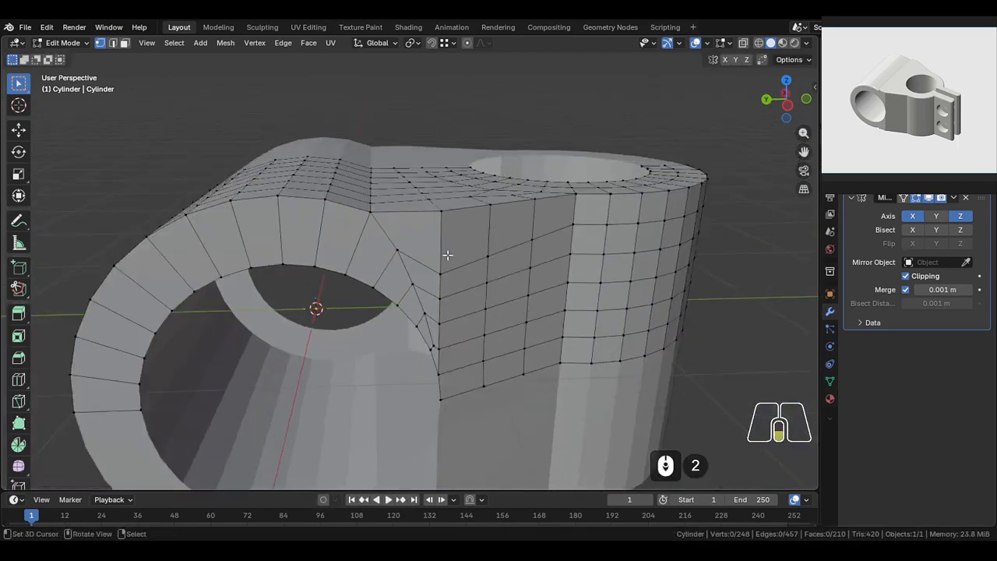
Step: Select the side wall's corner edge line and its two inner vertical edge lines and space them evenly with LoopTools Space
scroll(447, 254, up, 1)
middle_drag(463, 363, 455, 367)
ctrl+right_click(449, 202)
middle_drag(456, 267, 447, 263)
key(2)
shift+right_click(501, 398)
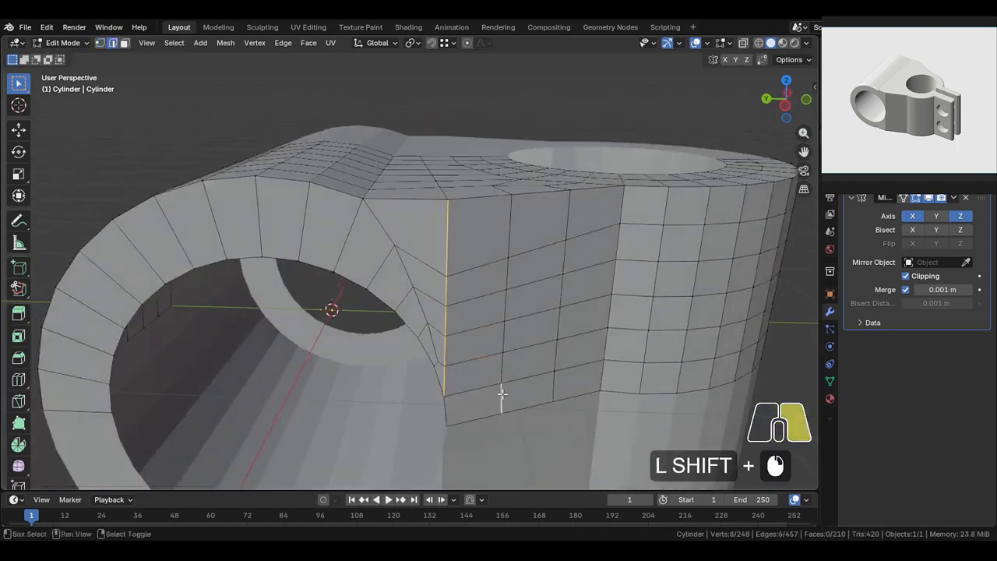
ctrl+right_click(509, 218)
shift+right_click(554, 386)
ctrl+right_click(566, 217)
key(w)
mouse_move(537, 116)
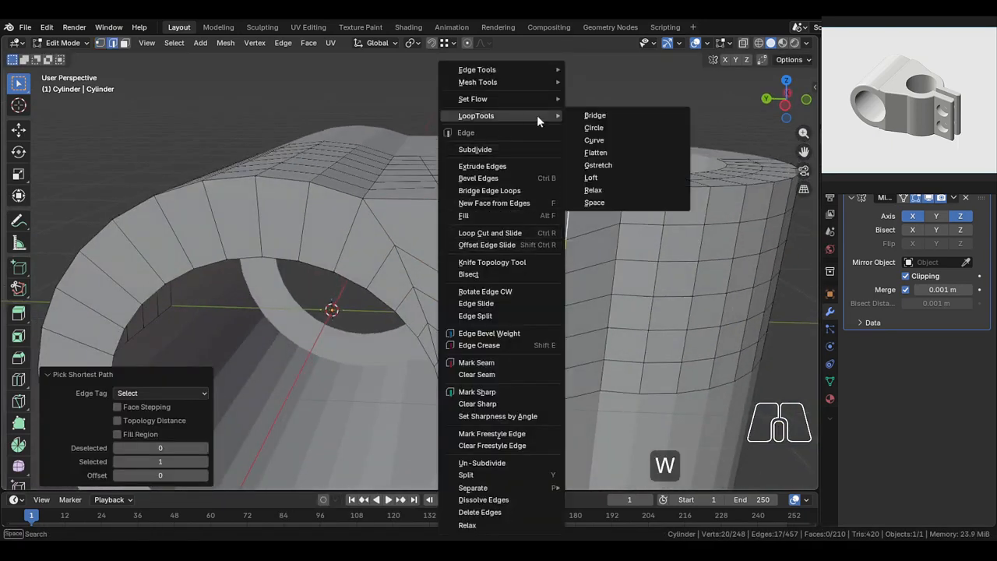
click(653, 203)
scroll(554, 242, down, 1)
middle_drag(554, 243, 499, 263)
right_click(521, 241)
scroll(501, 260, down, 1)
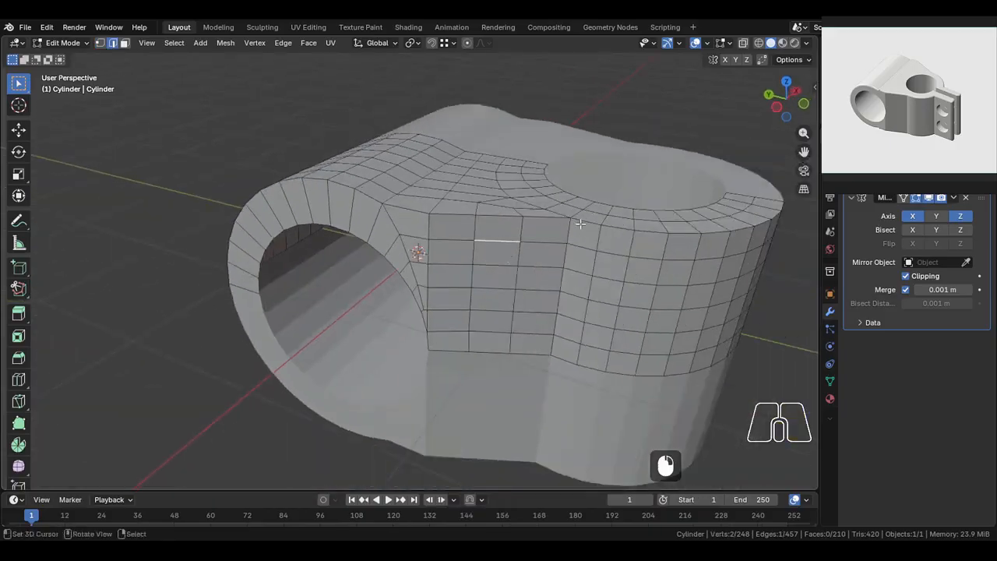
Step: Select the horizontal tube's bore rim loop and extrude it inward along X by about 1.63 m to the mirror plane
right_click(581, 224)
middle_drag(580, 224, 348, 268)
middle_drag(322, 225, 367, 238)
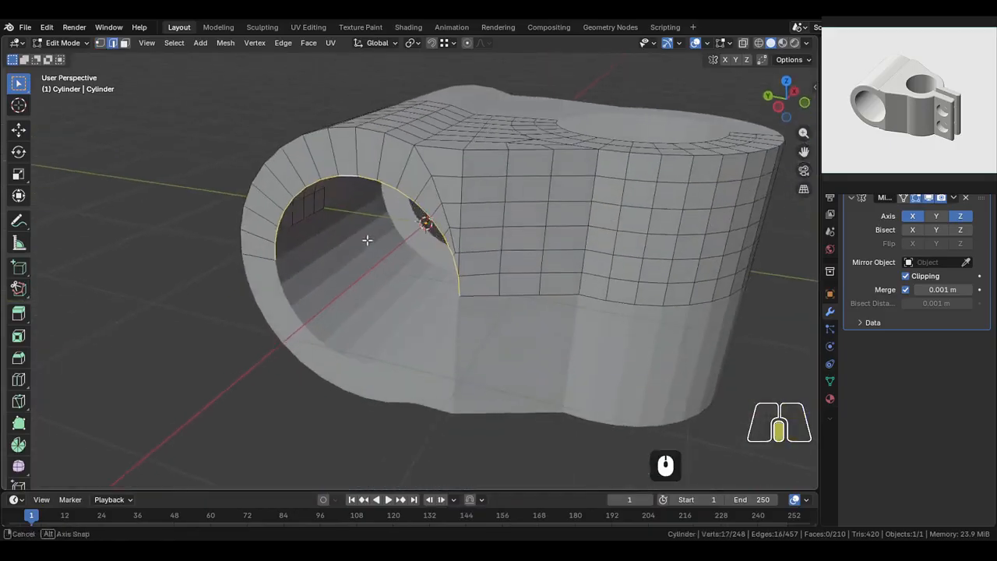
scroll(372, 241, up, 2)
key(e)
key(x)
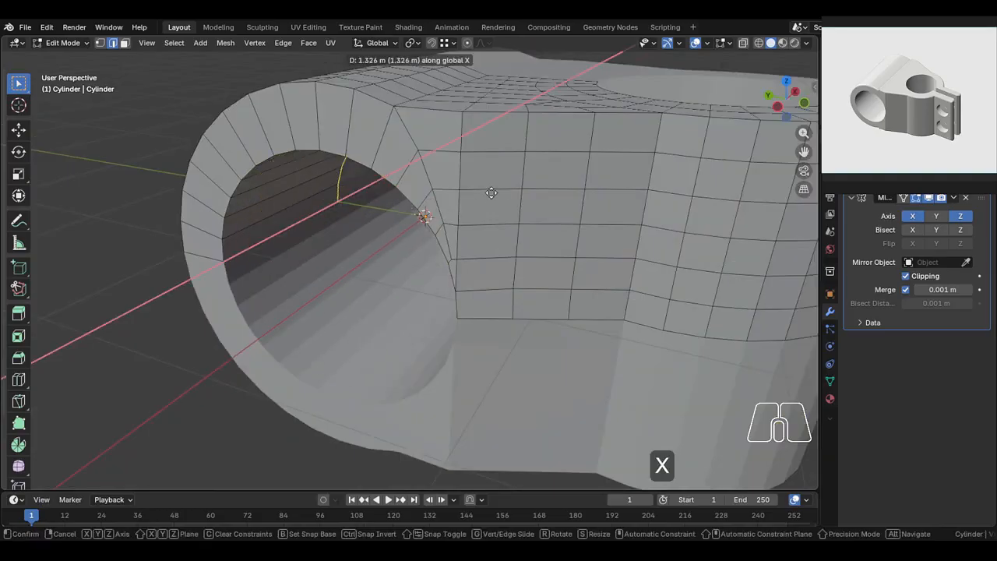
click(463, 207)
Step: Add six evenly spaced loop cuts around the inner wall of the horizontal tube's bore
middle_drag(463, 207, 301, 160)
key(ctrl+r)
scroll(298, 160, up, 4)
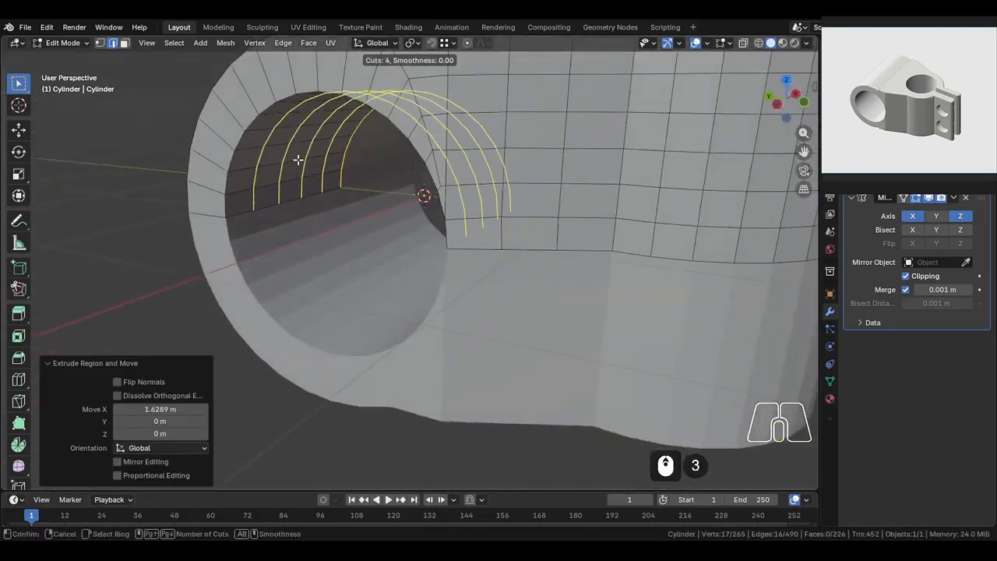
click(298, 160)
right_click(304, 216)
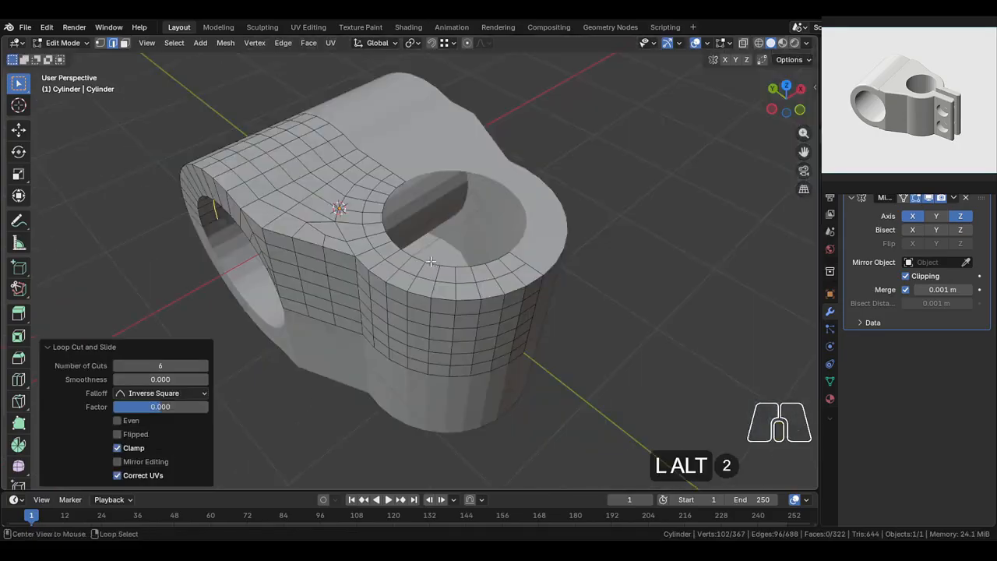
Step: Extrude the upright tube's bore rim loop down along Z to the mirror plane
middle_drag(431, 261, 470, 270)
key(g)
key(z)
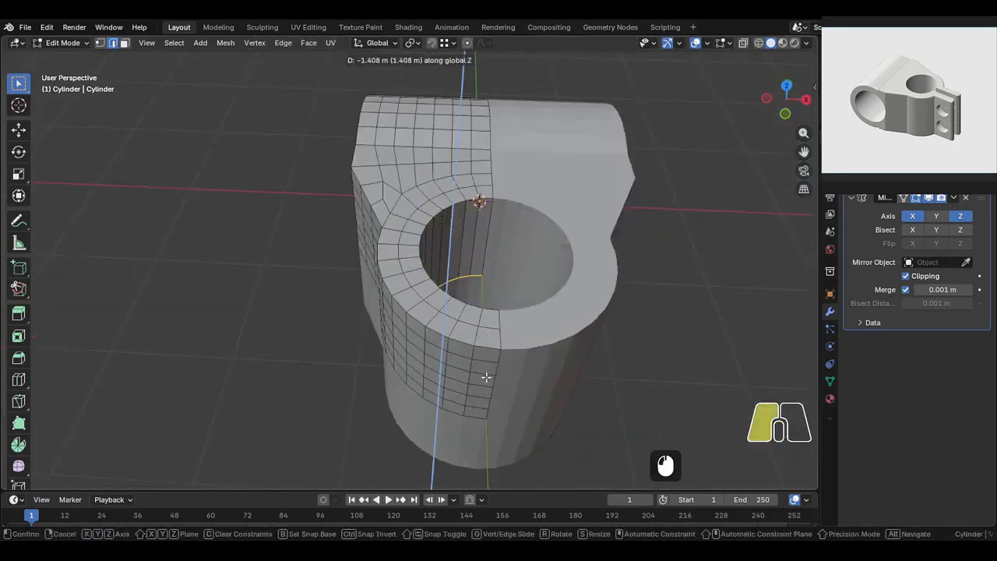
click(484, 377)
Step: Add five evenly spaced loop cuts inside the upright tube's bore and check the bracket in Object Mode
middle_drag(485, 377, 546, 234)
key(ctrl+r)
scroll(454, 228, up, 2)
scroll(453, 229, up, 2)
click(453, 229)
right_click(454, 229)
key(Tab)
middle_drag(374, 320, 419, 292)
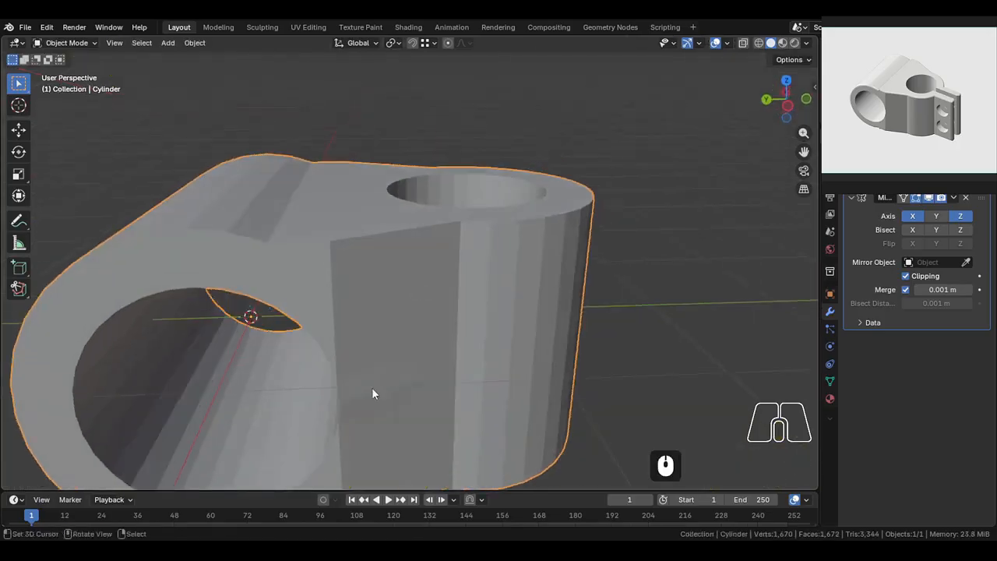
middle_drag(372, 393, 336, 414)
Step: Create a custom transform orientation from the side wall's uppermost face next to the upright tube
key(Tab)
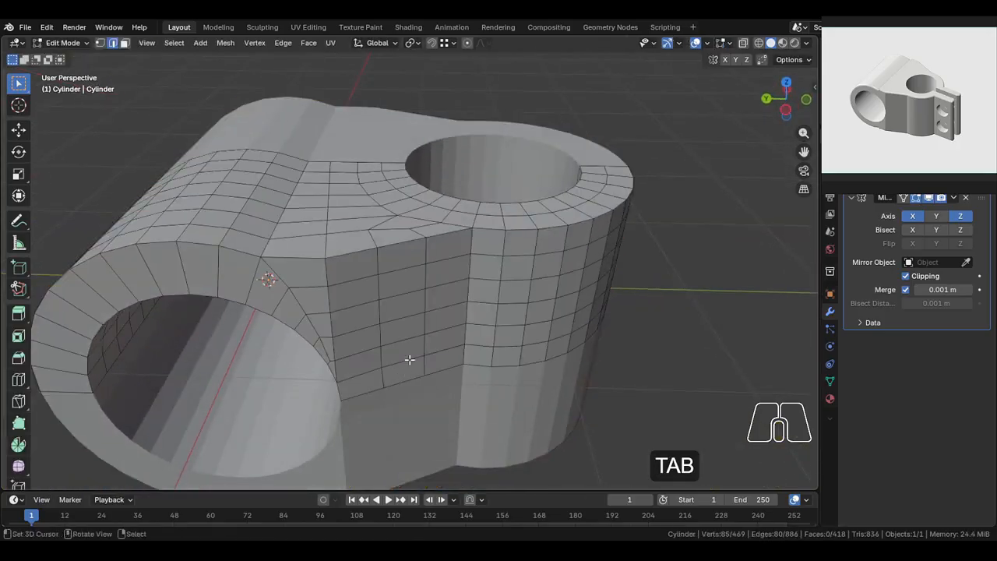
middle_drag(407, 358, 367, 312)
scroll(382, 323, up, 4)
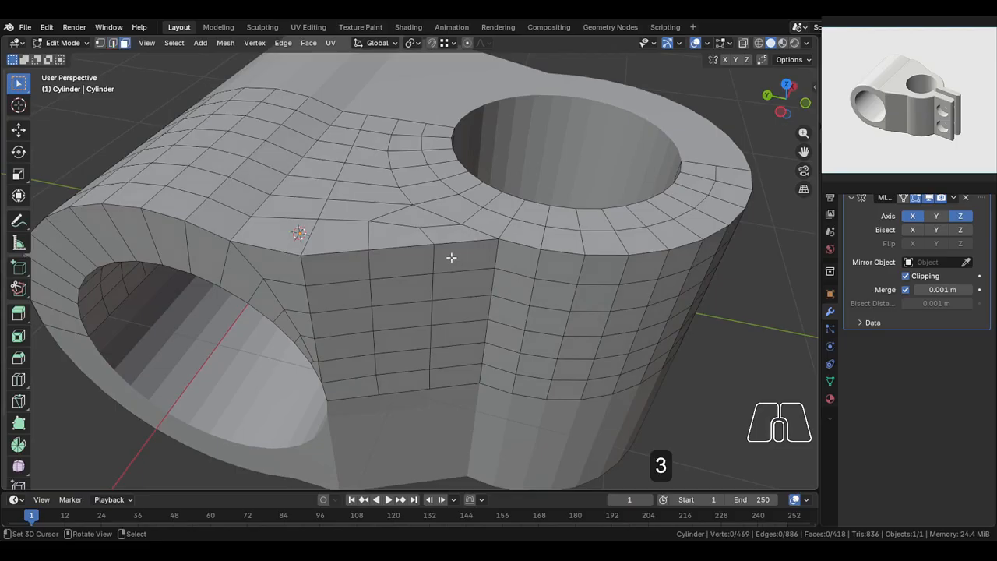
click(395, 44)
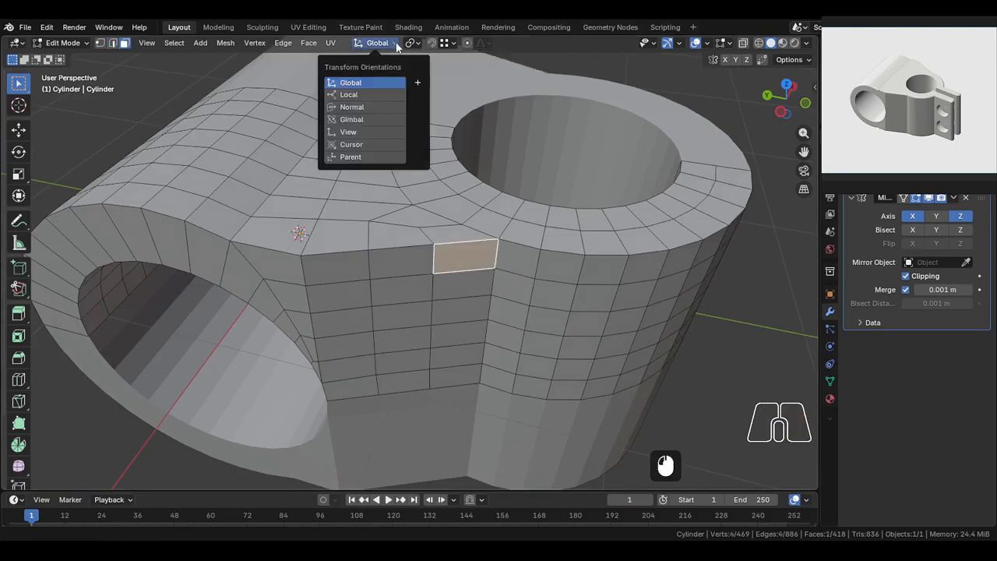
click(418, 83)
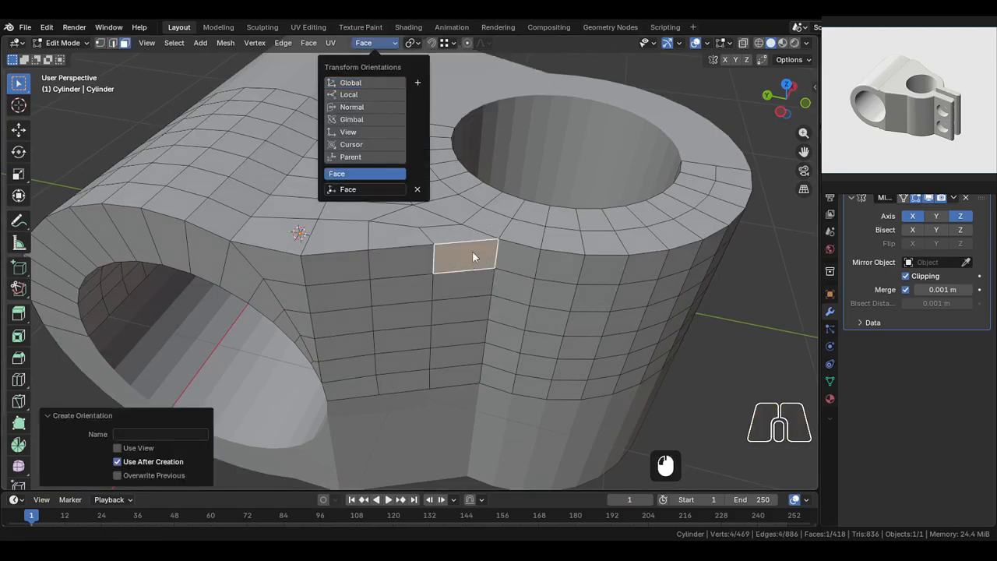
right_click(464, 208)
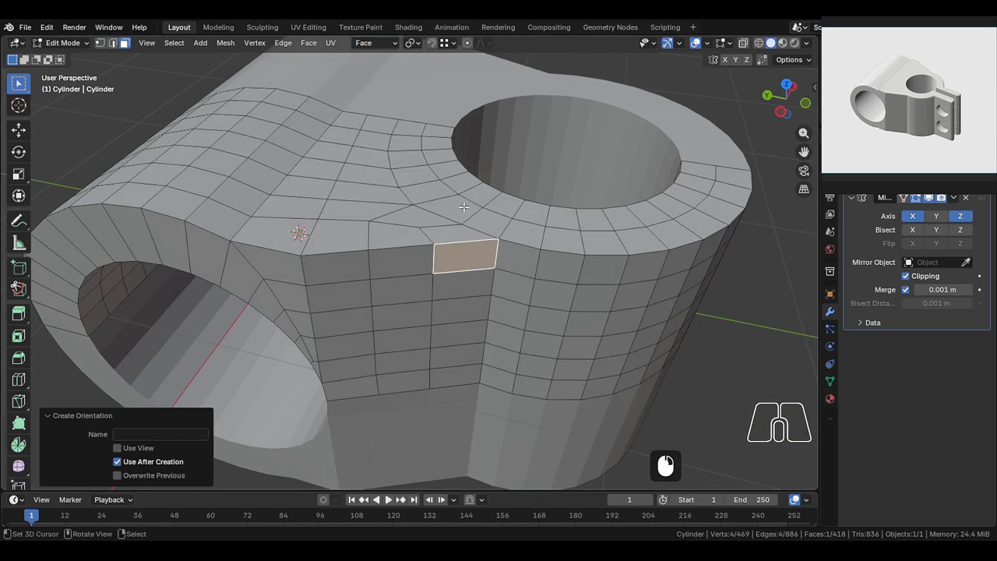
Step: Select all the side wall's faces and flatten them by scaling to 0 along the custom Face orientation's Z axis
middle_drag(470, 261, 491, 290)
click(360, 378)
ctrl+click(347, 265)
ctrl+click(404, 381)
ctrl+shift+click(468, 267)
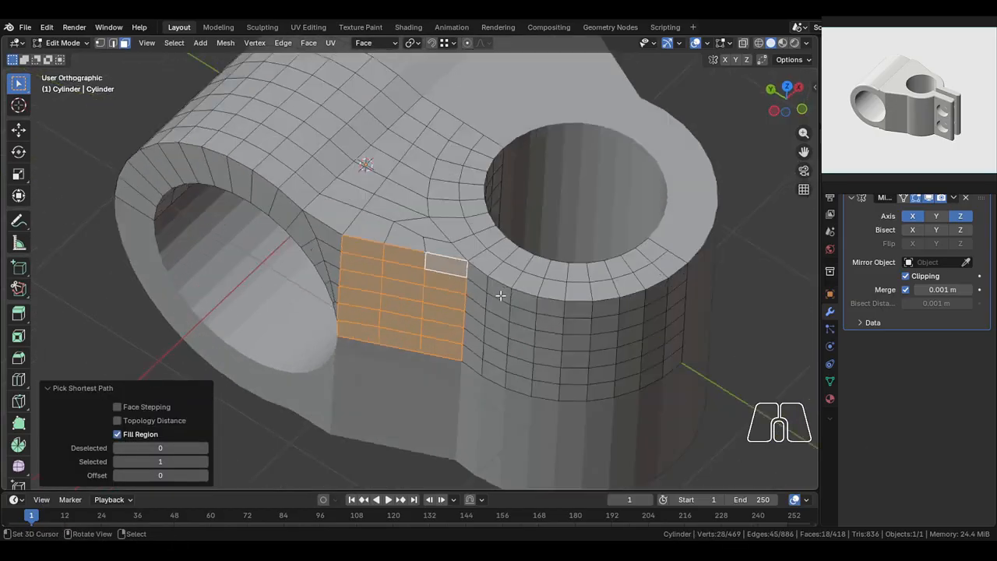
key(KP_7)
key(s)
key(z)
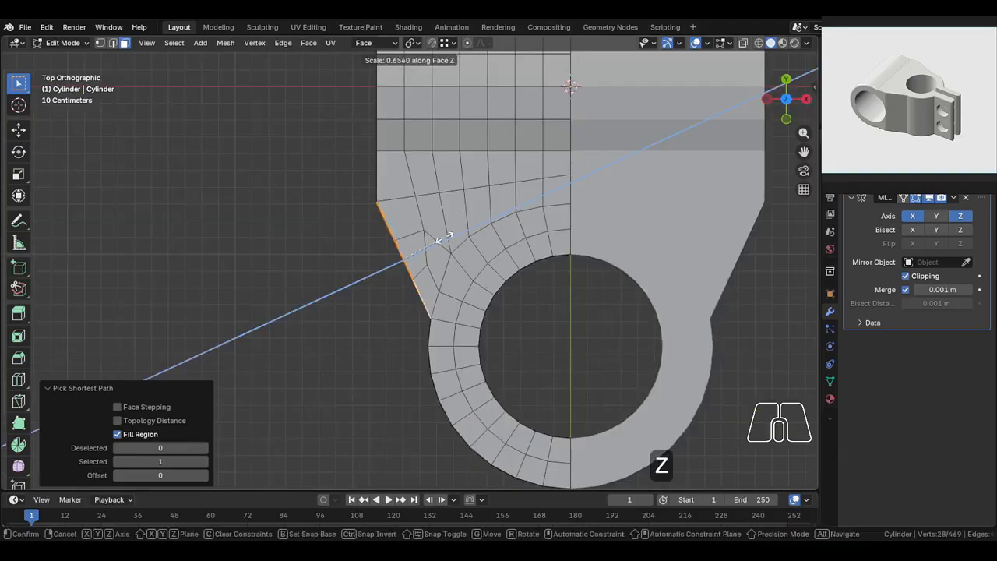
key(x)
key(y)
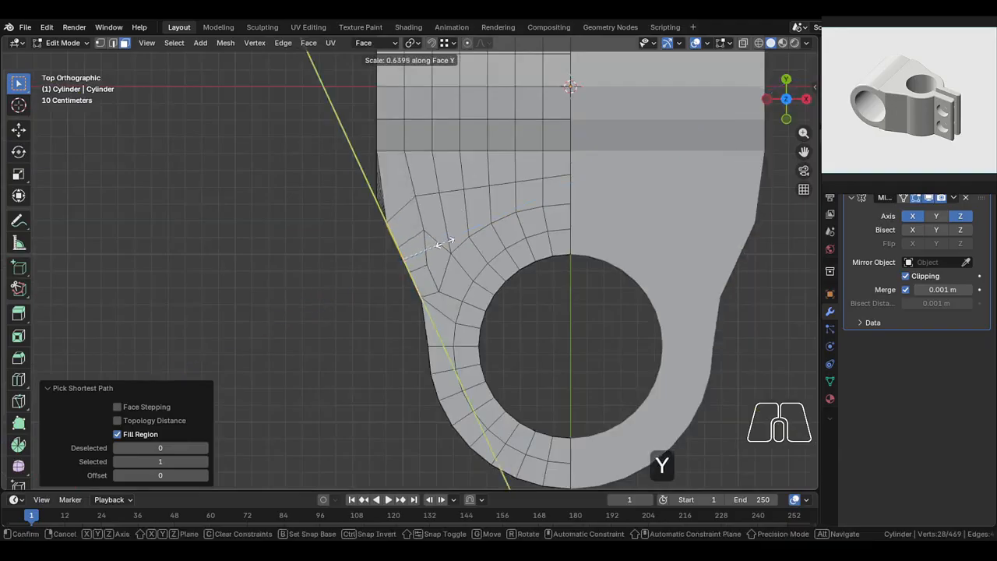
key(z)
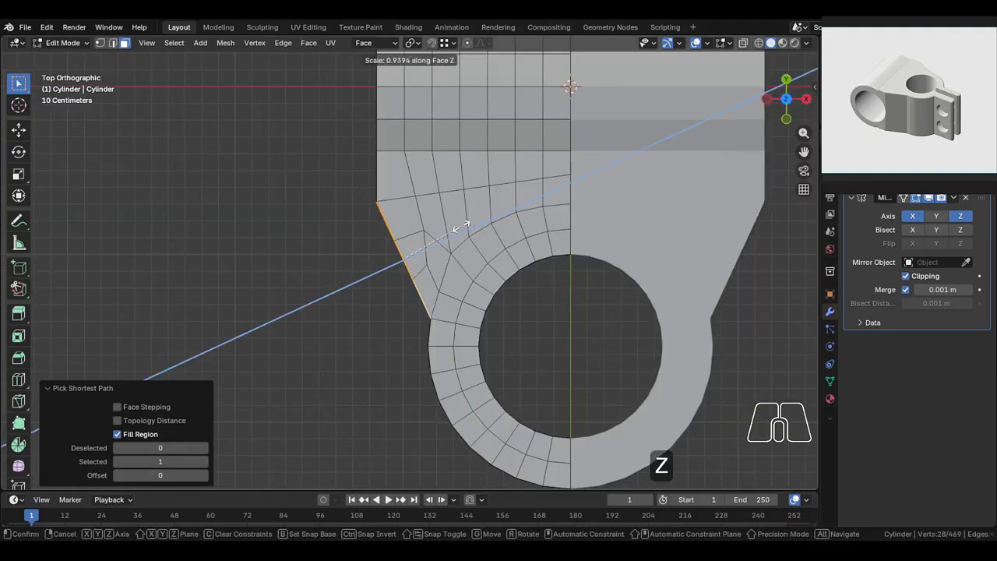
click(463, 225)
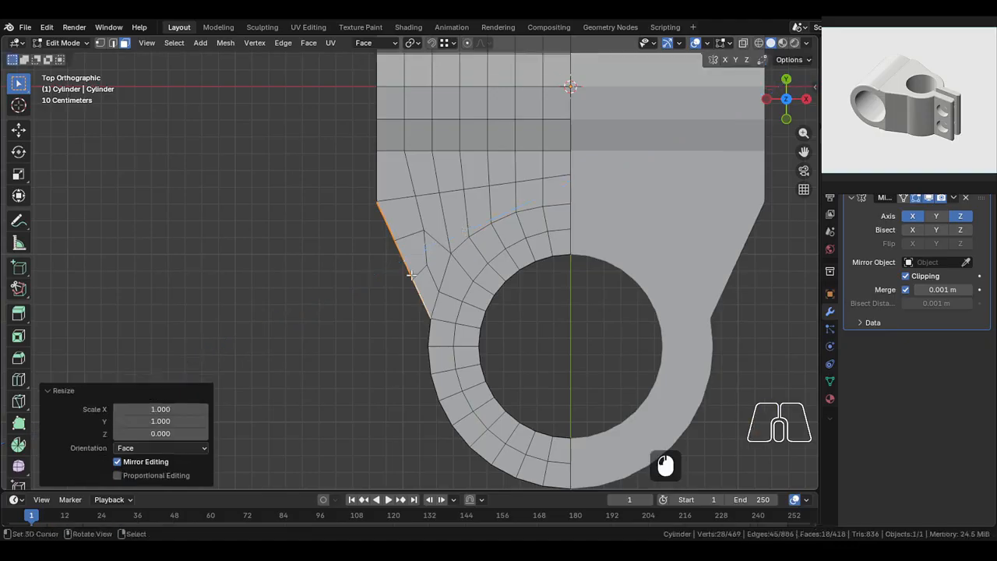
Step: Examine the flattened side wall and its transition into the upright tube from several angles, with and without the wireframe
middle_drag(464, 226, 335, 438)
key(Tab)
key(Tab)
right_click(438, 331)
scroll(438, 331, up, 1)
middle_drag(439, 331, 444, 359)
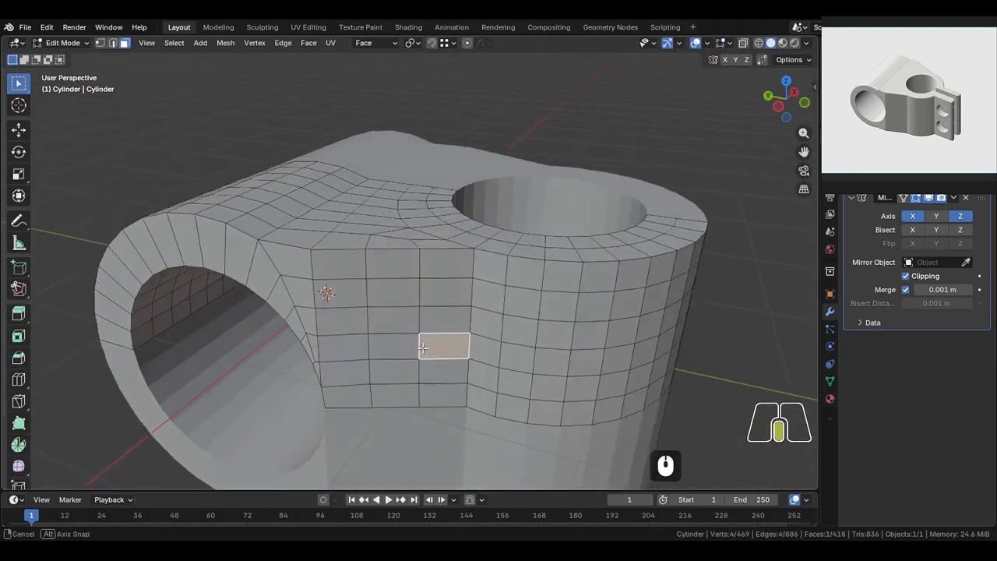
scroll(460, 327, down, 2)
middle_drag(561, 269, 476, 316)
shift+middle_drag(477, 316, 448, 319)
scroll(448, 320, up, 1)
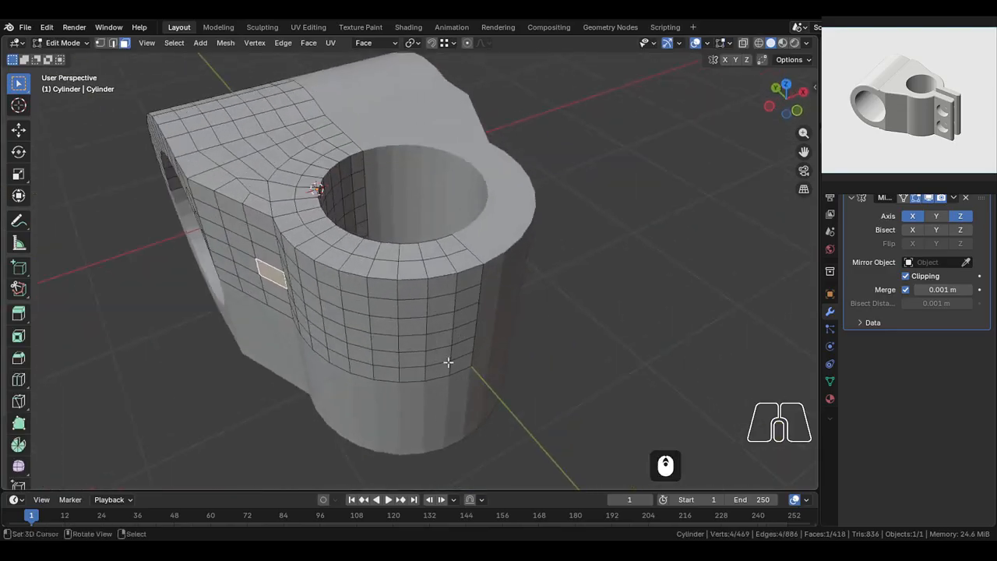
Step: Select the vertical column of six faces one column away from the mirror centreline on the upright tube's outer front
middle_drag(448, 362, 453, 365)
ctrl+right_click(440, 278)
middle_drag(440, 277, 445, 298)
key(e)
key(y)
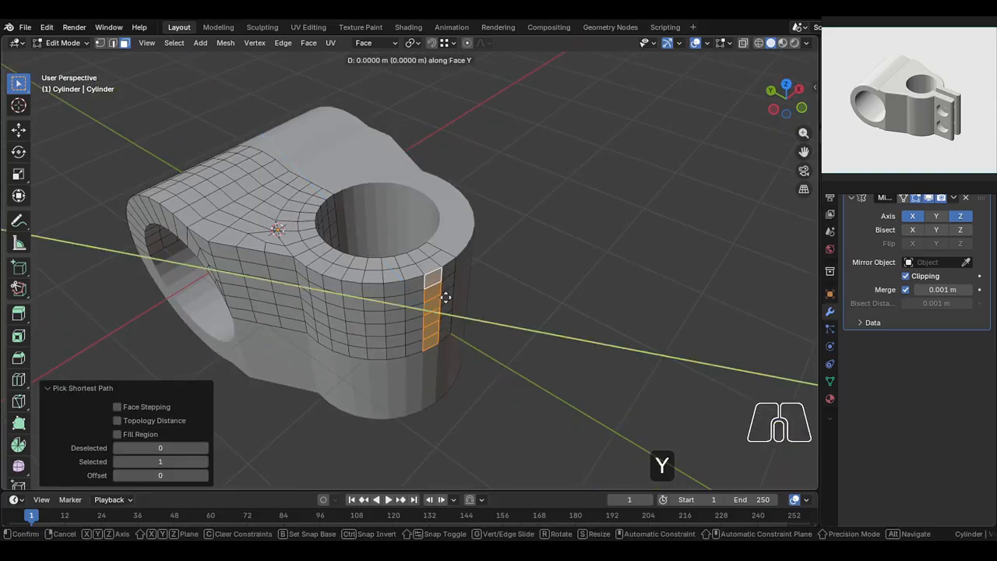
key(ctrl+z)
Step: Set the transform orientation to Global and extrude the selected face column about -0.723 m along Y to form the lug
click(385, 44)
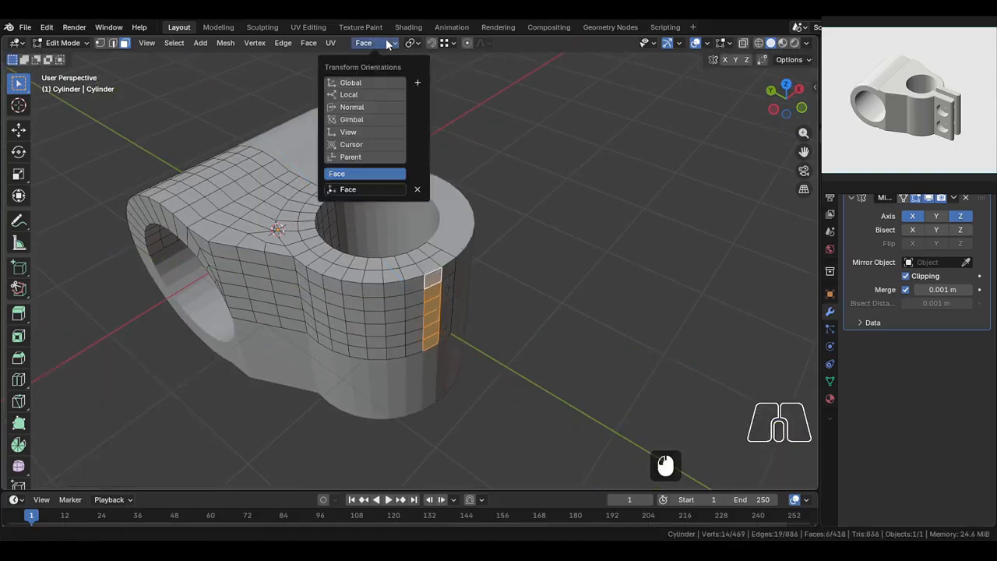
click(387, 83)
key(e)
key(y)
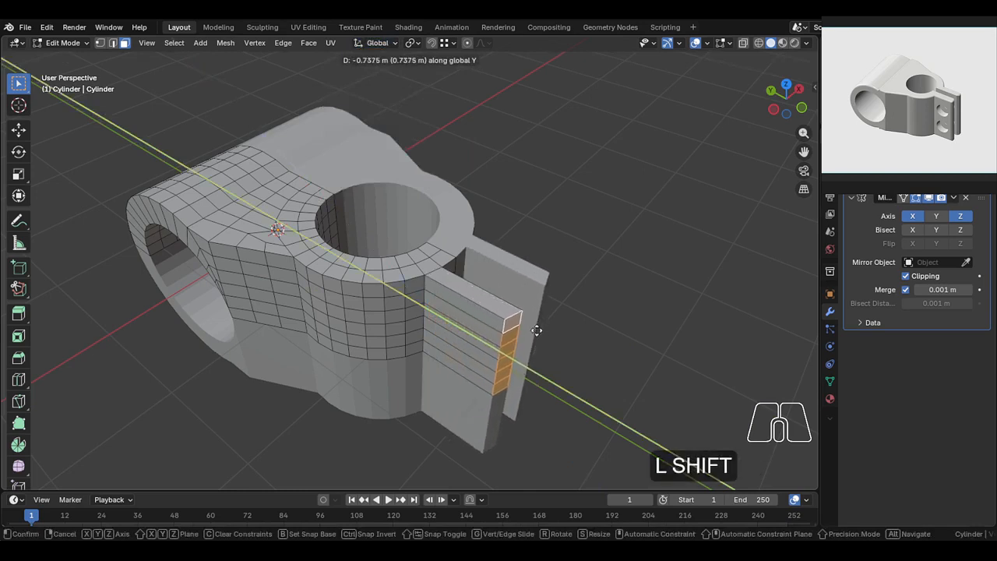
click(518, 324)
middle_drag(518, 323, 507, 322)
Step: Flatten the lug's end faces by scaling to 0 along global Y and adjust their position along Y
key(s)
key(y)
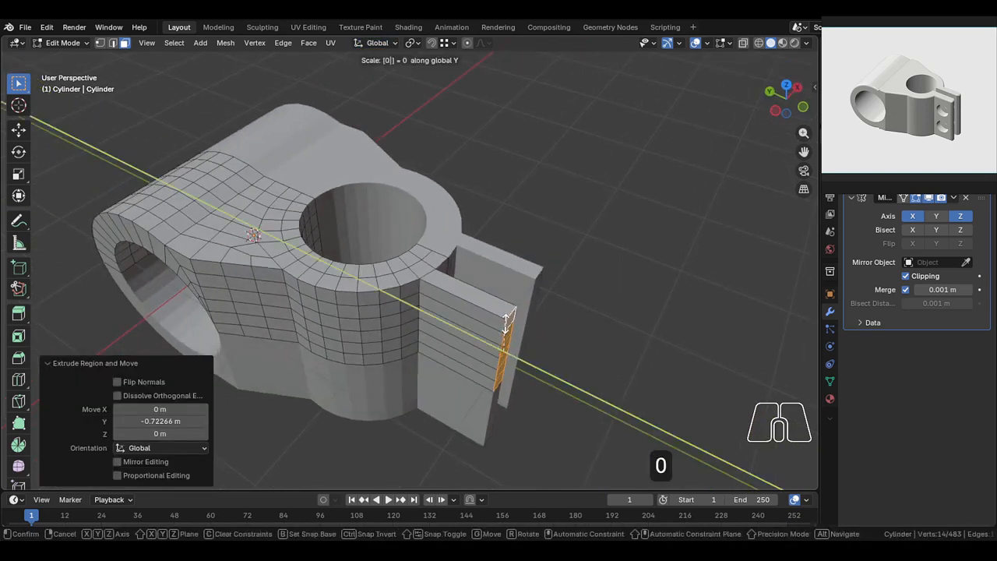
click(506, 323)
key(g)
key(y)
shift+click(507, 327)
key(alt+a)
Step: Add four evenly spaced vertical loop cuts along the lug's length
scroll(458, 332, up, 2)
key(ctrl+r)
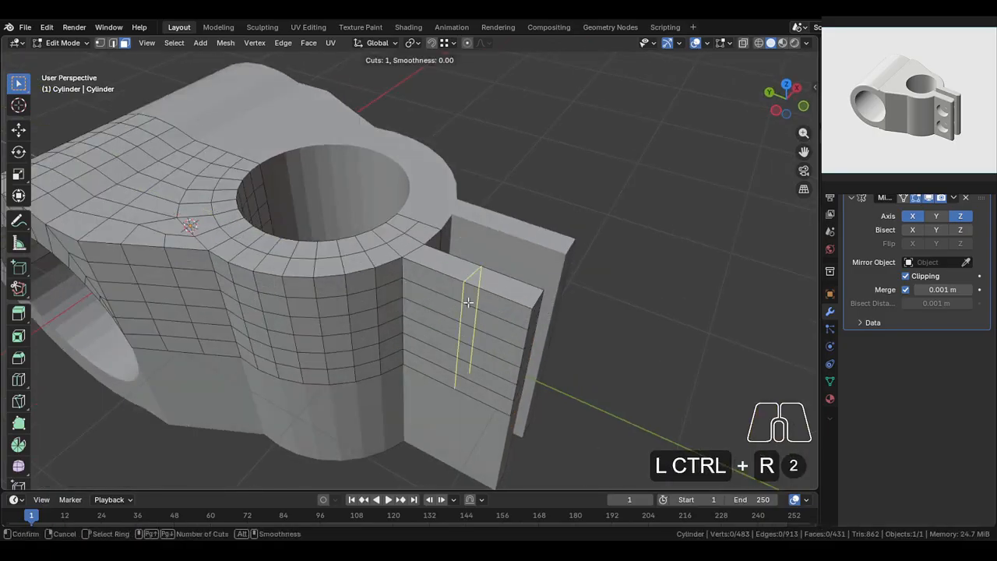
scroll(468, 302, up, 3)
click(468, 303)
right_click(468, 303)
Step: Use Extrude Manifold on the six-face column between the lugs, pushing it about 0.059 m in X and 0.296 m in Y to the bore
middle_drag(468, 302, 435, 282)
key(3)
click(460, 377)
ctrl+click(483, 287)
key(alt+e)
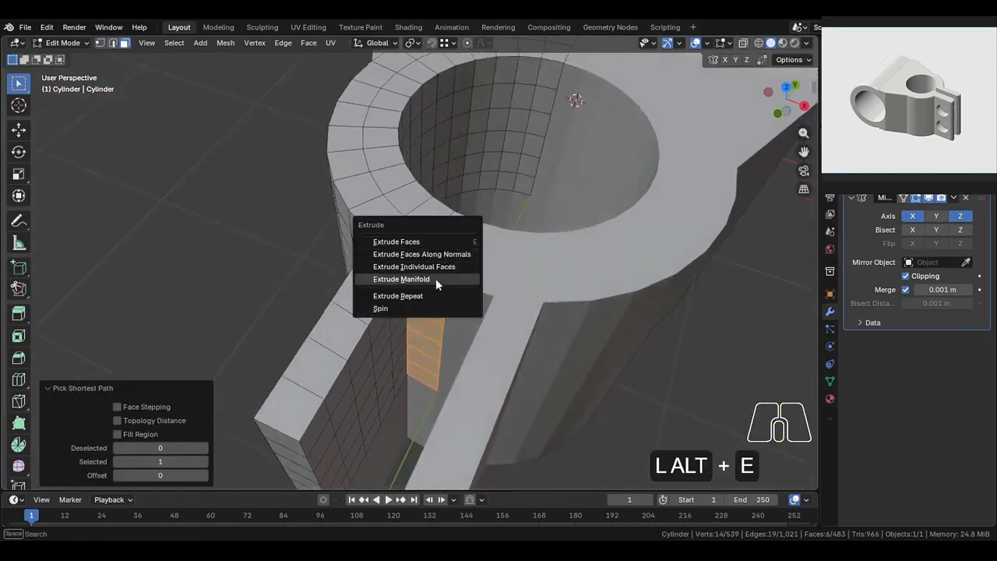
click(401, 279)
key(z)
key(ctrl)
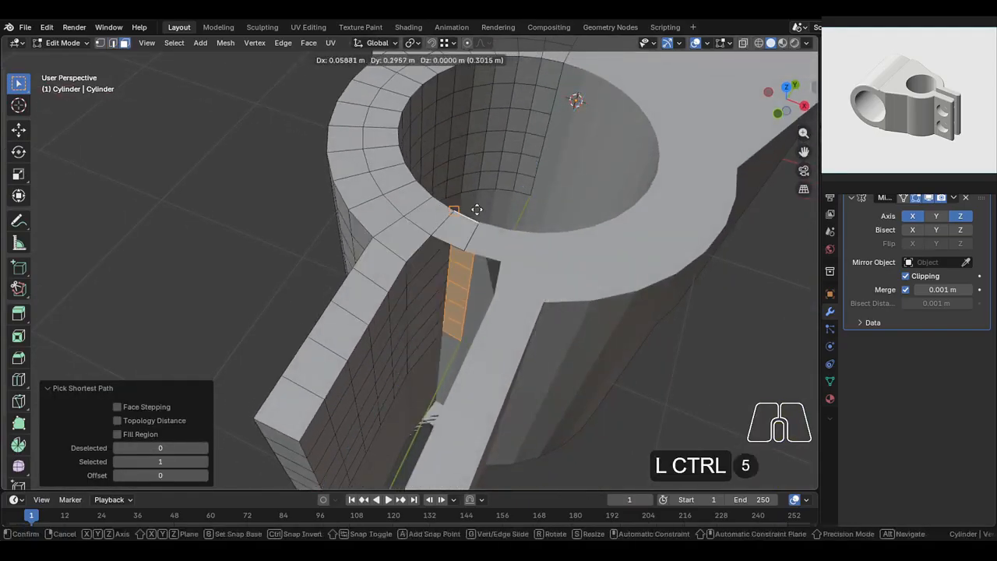
ctrl+click(456, 213)
middle_drag(456, 213, 436, 257)
scroll(437, 258, up, 2)
middle_drag(436, 257, 522, 202)
Step: Delete the extruded face column and the leftover faces closing the gap between the slot and the bore
key(x)
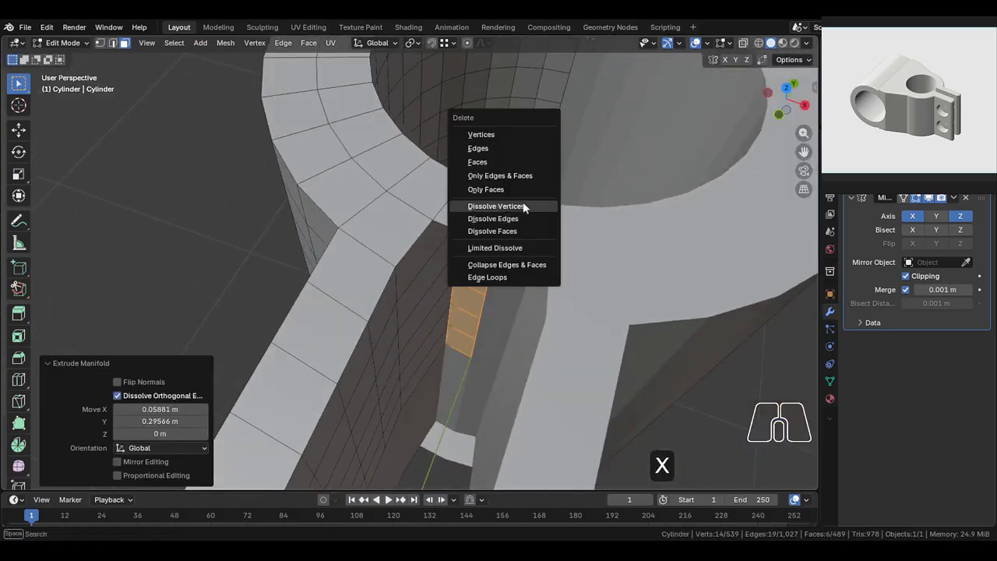
click(519, 160)
key(x)
click(457, 207)
ctrl+right_click(458, 206)
key(x)
click(457, 220)
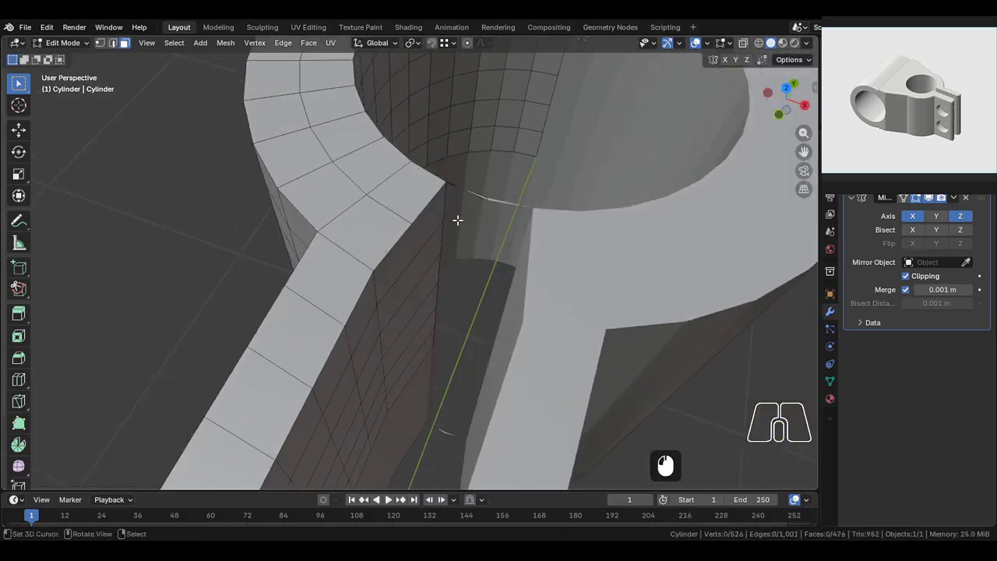
Step: Delete the stray face left in the slot opening and merge all of the mesh's vertices by distance
right_click(318, 222)
middle_drag(456, 220, 683, 78)
key(shift+z)
right_click(323, 219)
key(shift+z)
key(x)
click(327, 210)
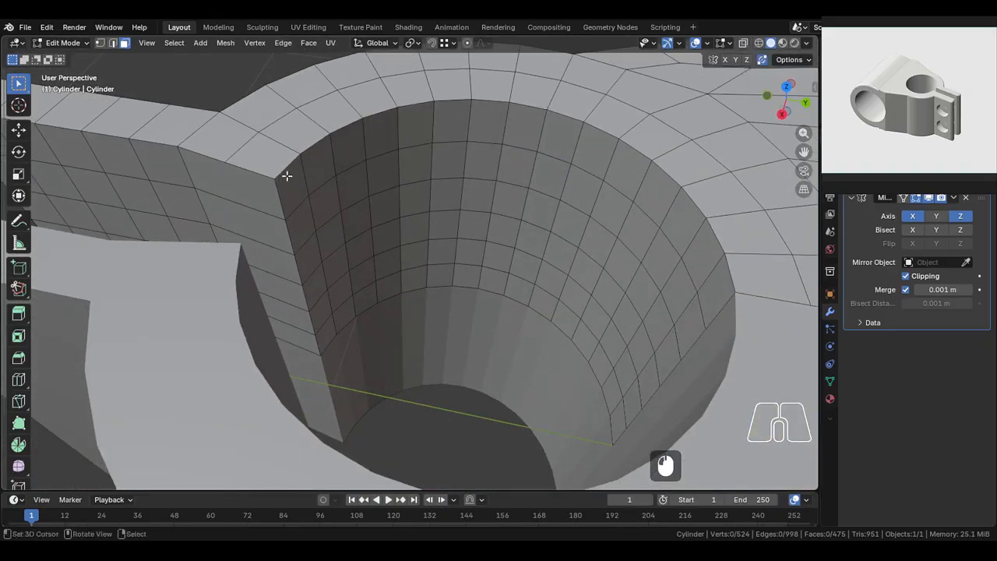
key(a)
key(m)
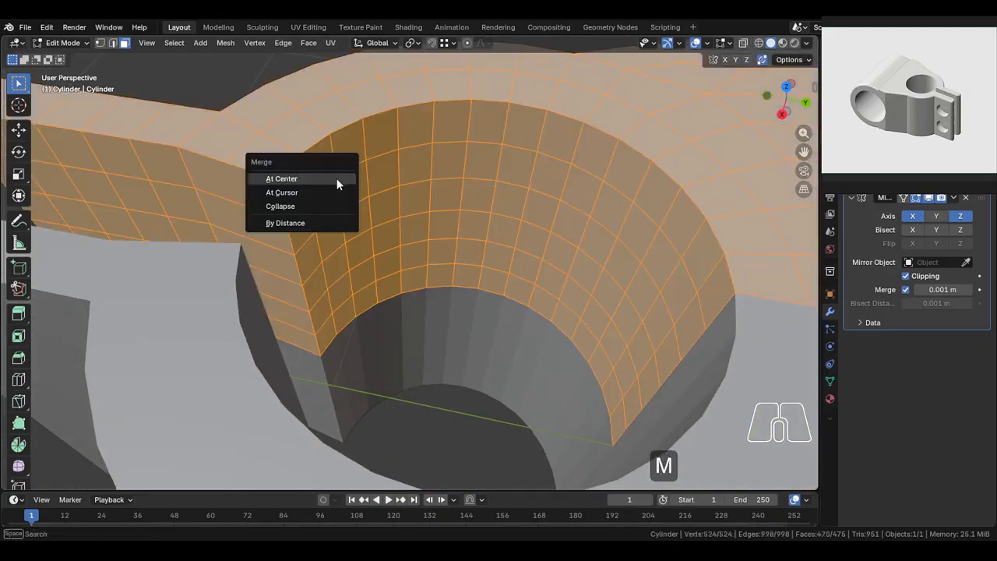
click(318, 223)
click(291, 190)
Step: Add a centred vertical loop cut to the slot wall beside the bore and connect it to the vertex on the upper edge
scroll(295, 192, down, 1)
shift+middle_drag(299, 191, 460, 219)
key(ctrl+r)
click(338, 243)
right_click(344, 239)
key(1)
click(329, 240)
click(407, 212)
Step: Select the two vertex columns bounding the slot wall's strip next to the bore and flatten them by scaling to 0 along X
shift+middle_drag(460, 218, 343, 287)
middle_drag(343, 287, 373, 292)
scroll(373, 292, up, 2)
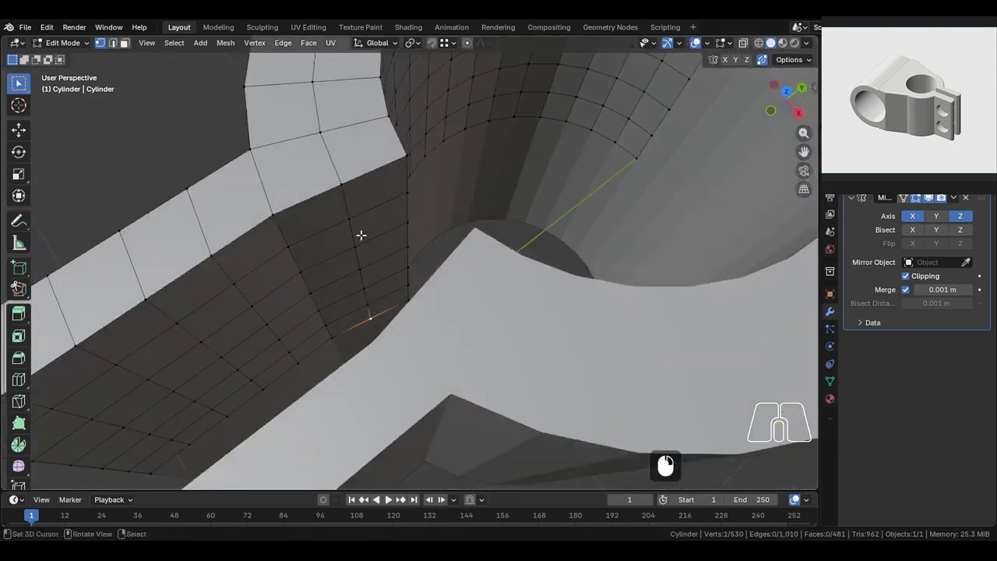
ctrl+click(342, 186)
middle_drag(350, 210, 375, 241)
shift+click(404, 295)
ctrl+click(399, 164)
key(ctrl+z)
mouse_move(399, 190)
middle_down()
mouse_move(400, 160)
mouse_move(409, 186)
middle_up()
ctrl+click(402, 158)
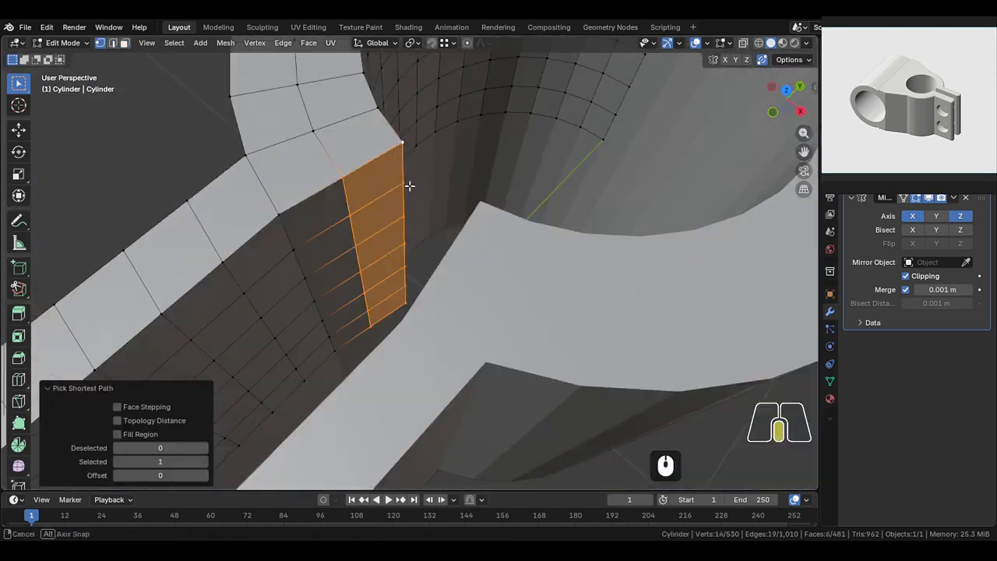
key(s)
key(x)
key(0)
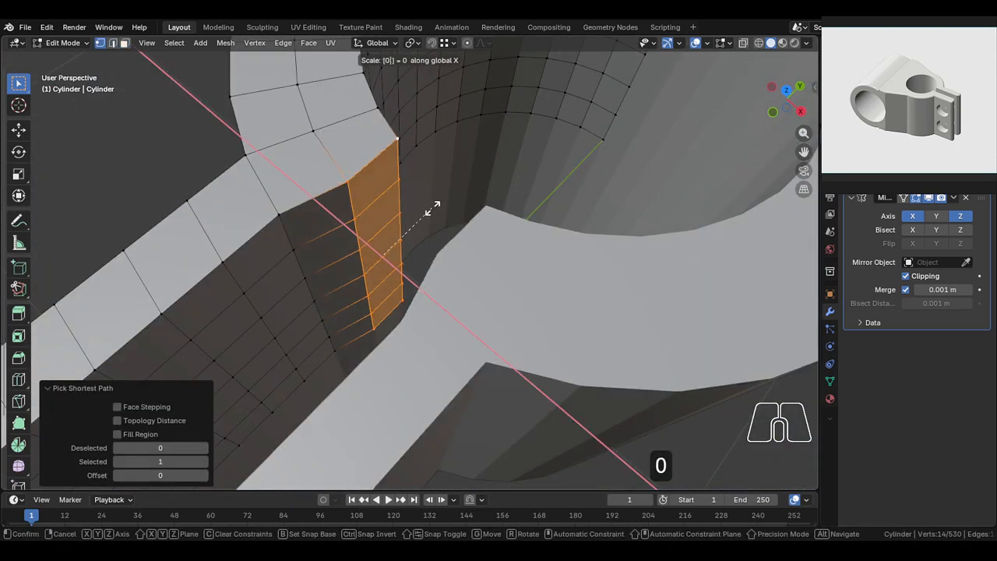
click(364, 216)
Step: Move the flattened strip about -0.044 m along X, snapping it in line with the lug's inner side
key(g)
key(x)
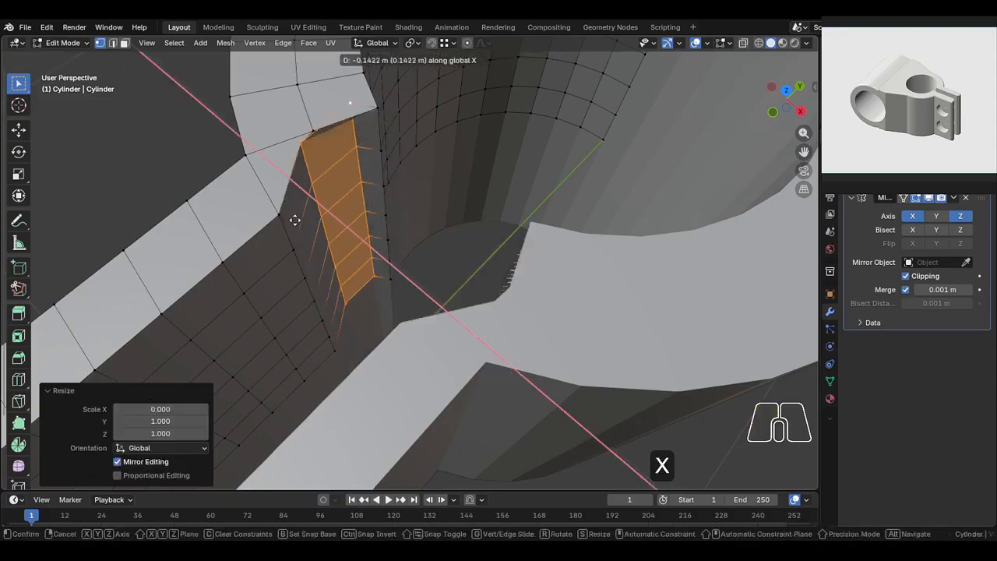
ctrl+click(330, 200)
middle_drag(330, 200, 381, 180)
scroll(361, 194, down, 3)
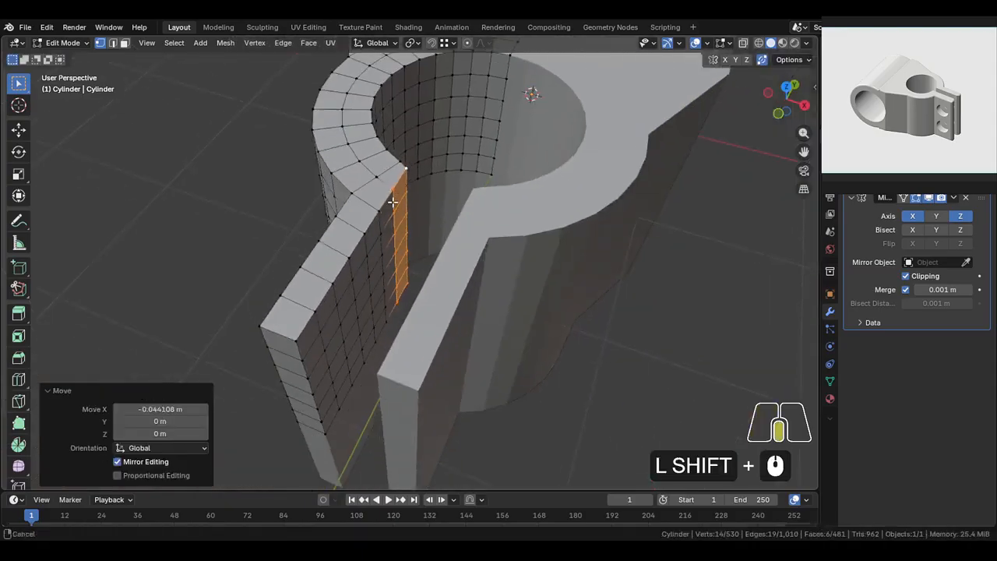
mouse_move(374, 226)
middle_down()
mouse_move(393, 212)
mouse_move(379, 228)
middle_up()
Step: Select all the slot wall's faces from the bore to the lug's end and move them about 0.044 m along X
key(3)
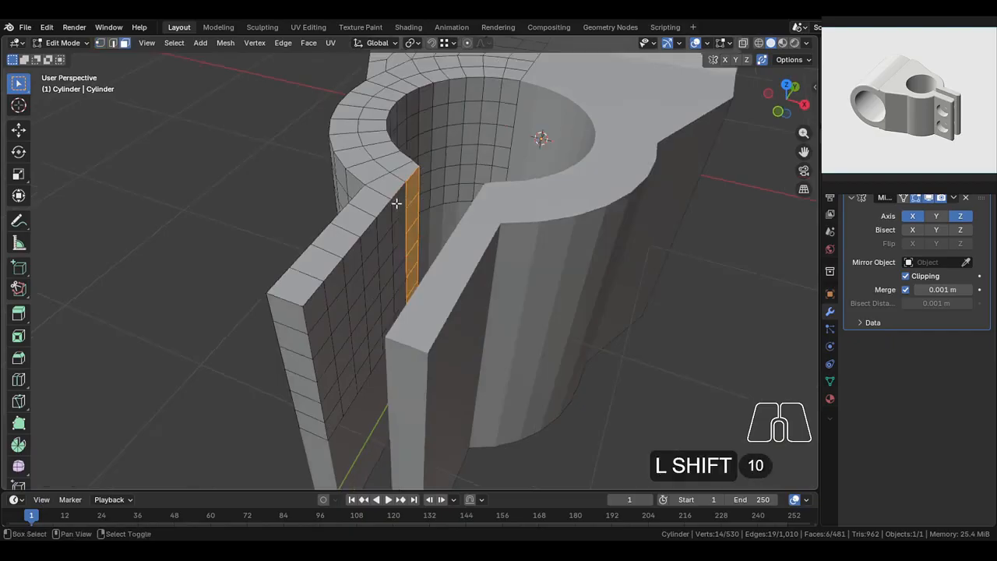
shift+click(397, 204)
ctrl+shift+click(334, 407)
middle_drag(361, 288, 426, 280)
key(g)
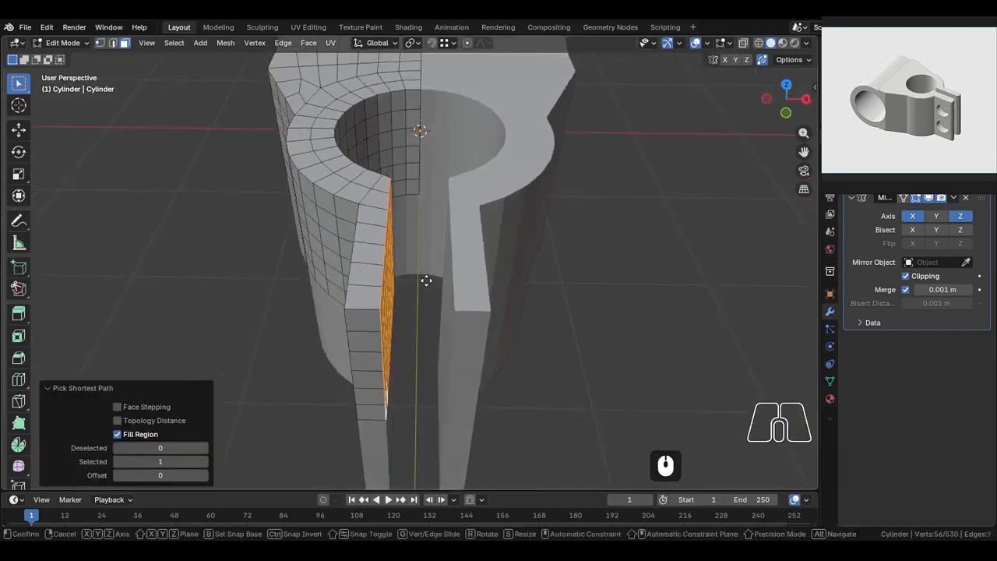
key(x)
key(shift)
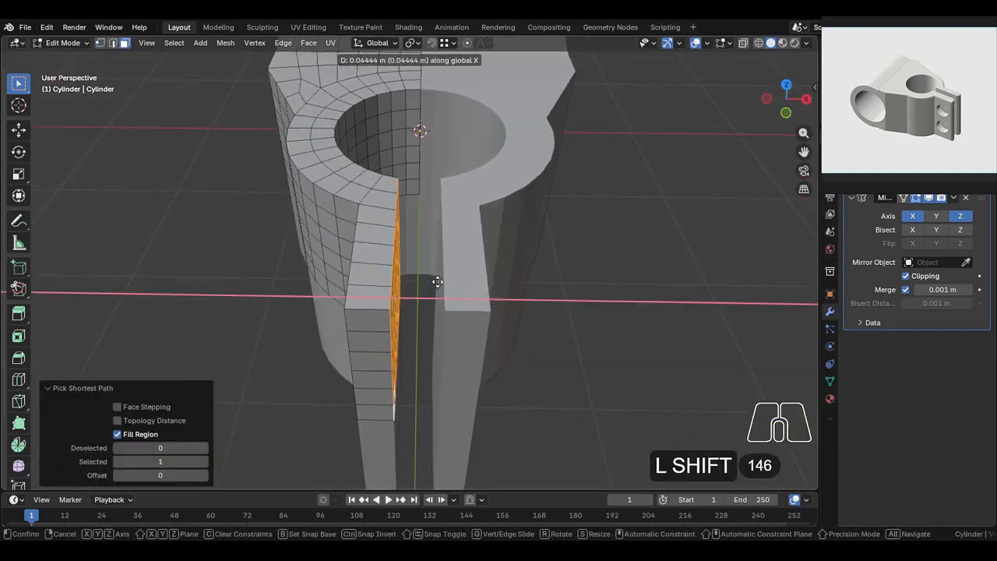
click(437, 282)
key(Tab)
key(Tab)
Step: Select the central block of 3 by 4 faces on the lug's outer side, widen it along Y and scale it 1.18 along Z
middle_drag(407, 269, 474, 331)
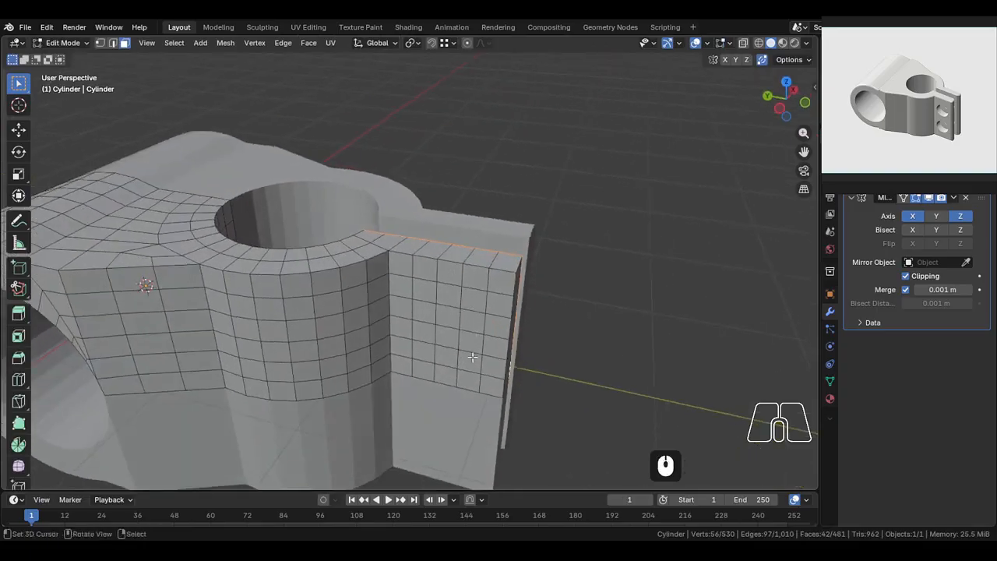
scroll(472, 357, up, 2)
click(488, 399)
ctrl+shift+click(427, 304)
scroll(427, 304, down, 3)
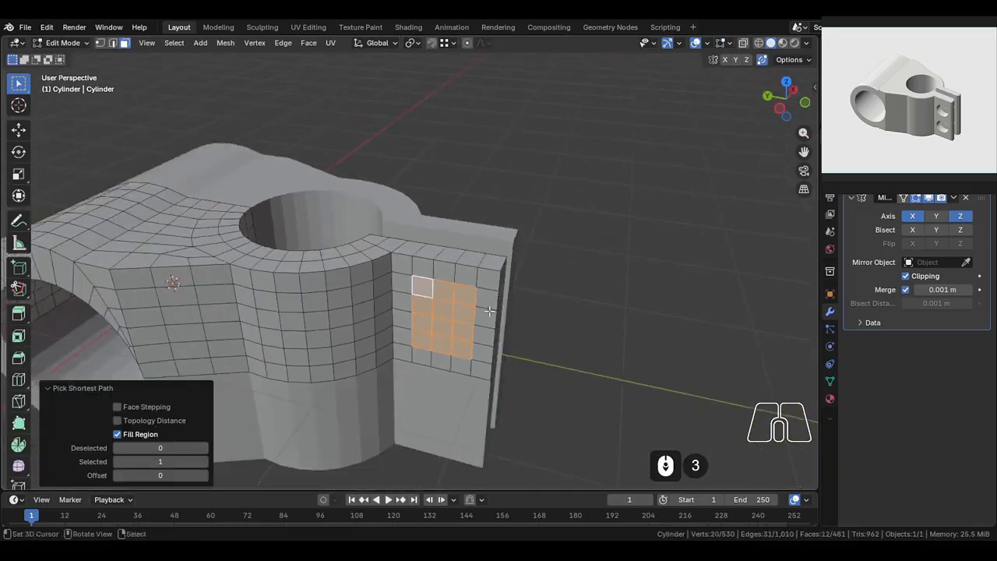
shift+scroll(482, 289, down, 2)
scroll(483, 288, up, 1)
key(s)
key(x)
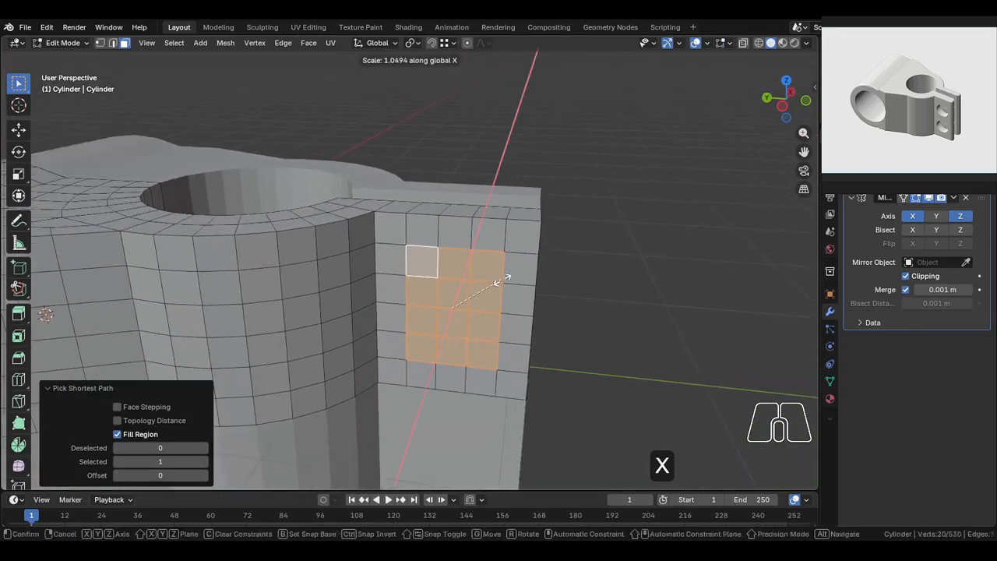
key(y)
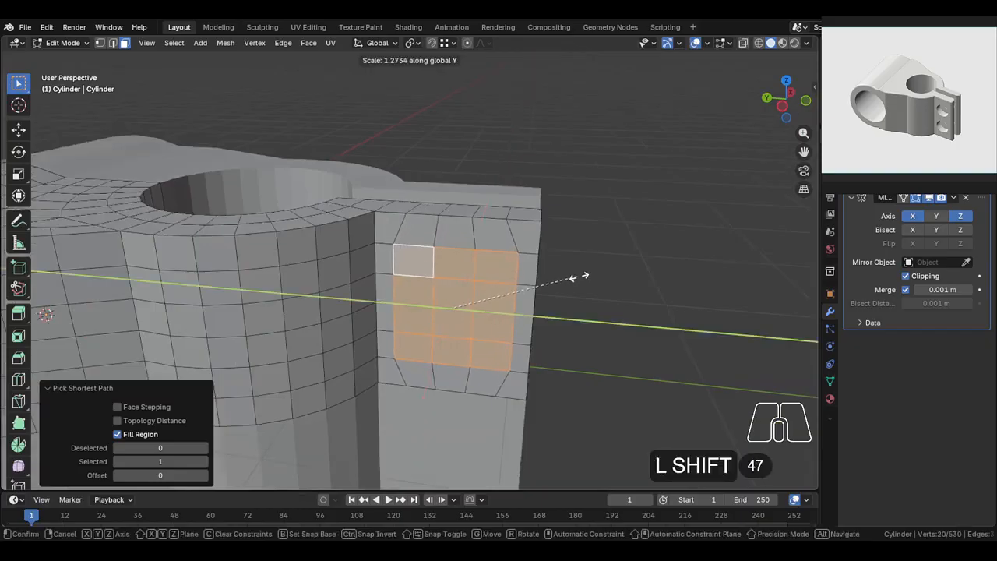
key(z)
click(632, 272)
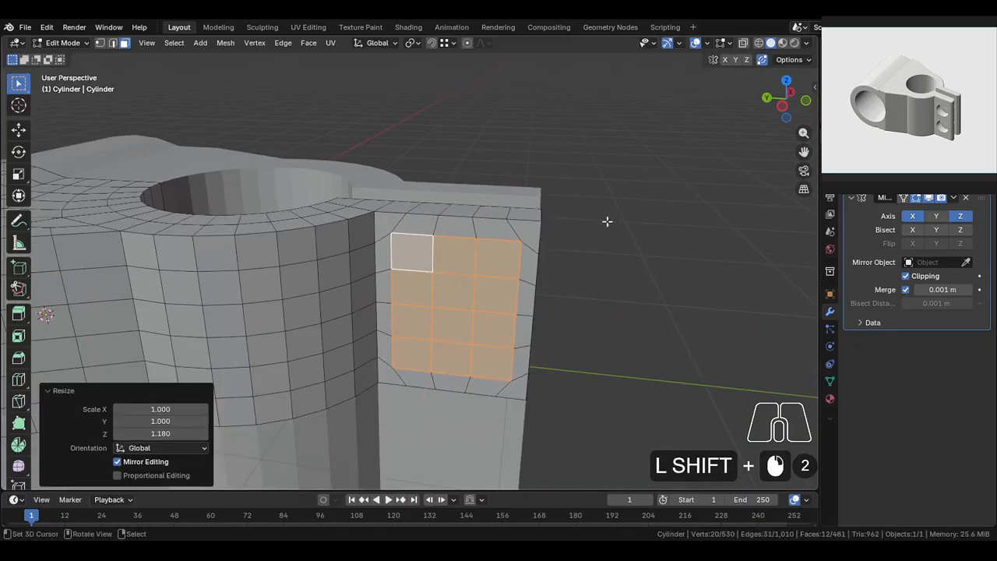
Step: Inset the face block by about 0.049 m and round it with LoopTools Circle using the Fit inside method
key(shift+i)
click(538, 236)
key(shift+w)
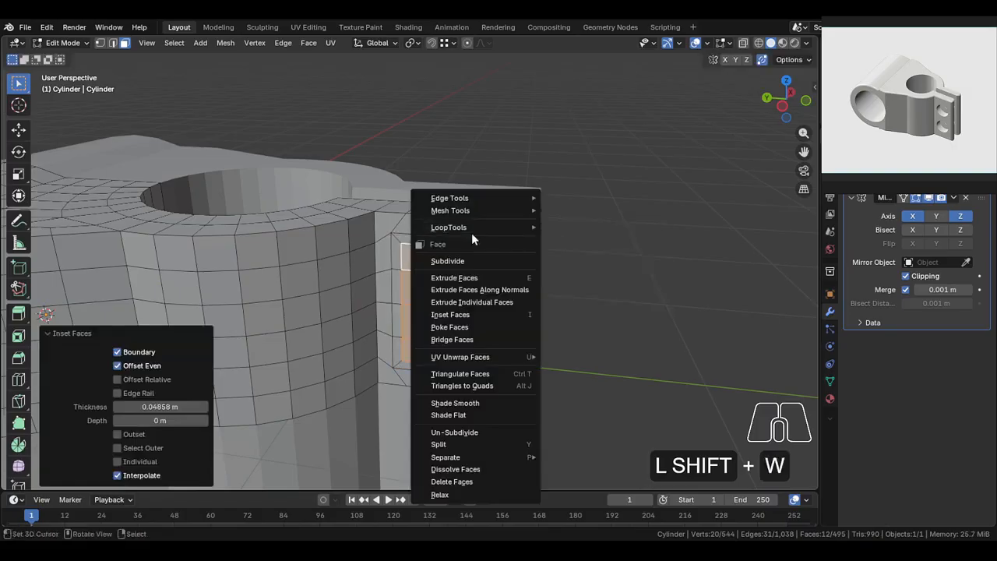
mouse_move(475, 227)
click(615, 240)
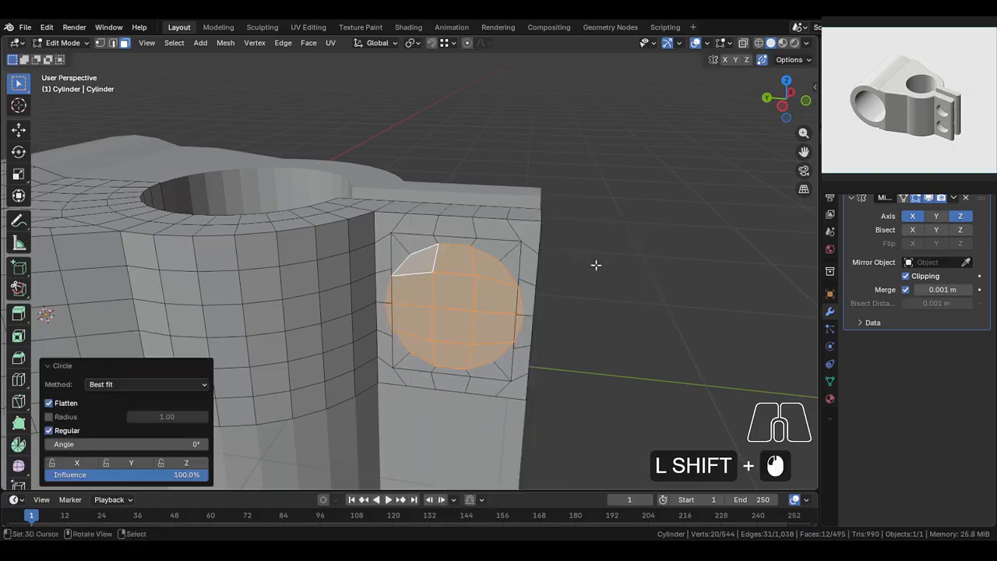
click(180, 384)
click(150, 409)
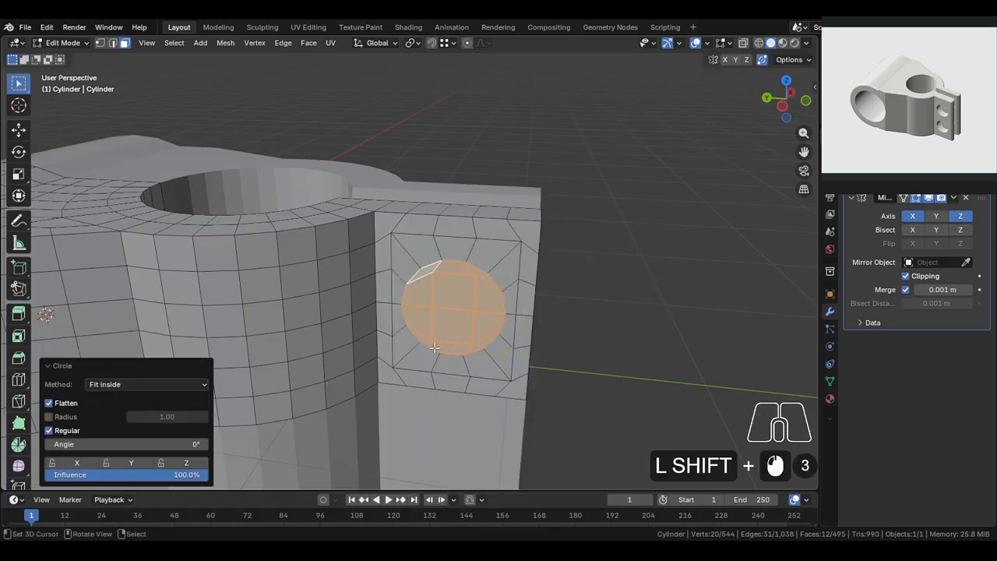
Step: Scale the circular faces by 1.098 in Y and Z only and move them about -0.041 m along Z
key(s)
key(shift+x)
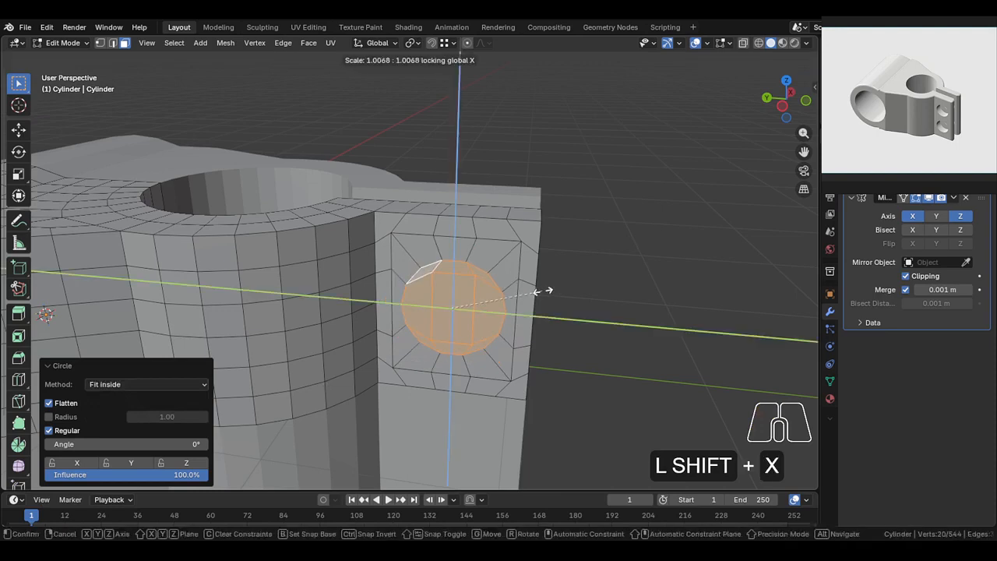
click(597, 271)
key(g)
key(z)
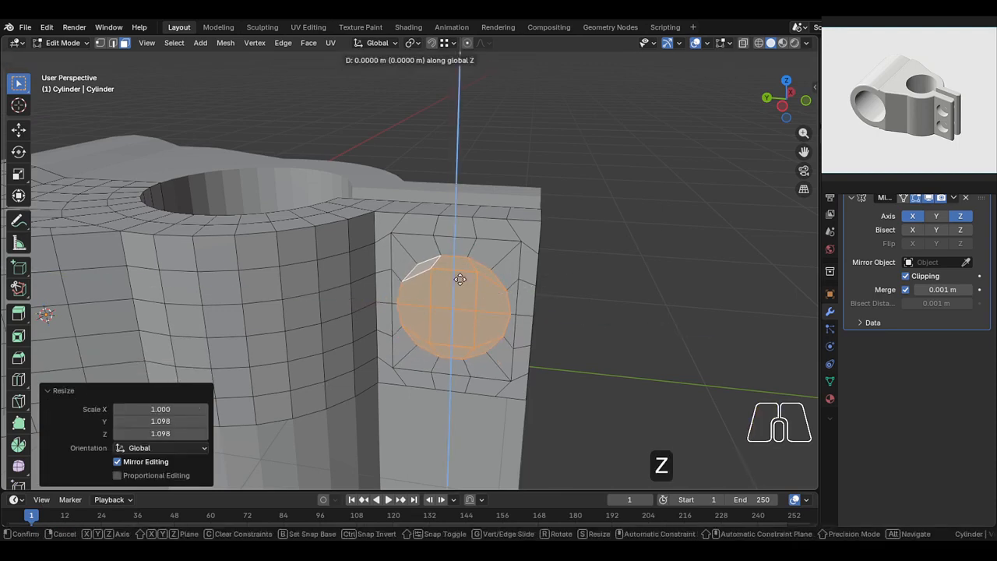
click(459, 298)
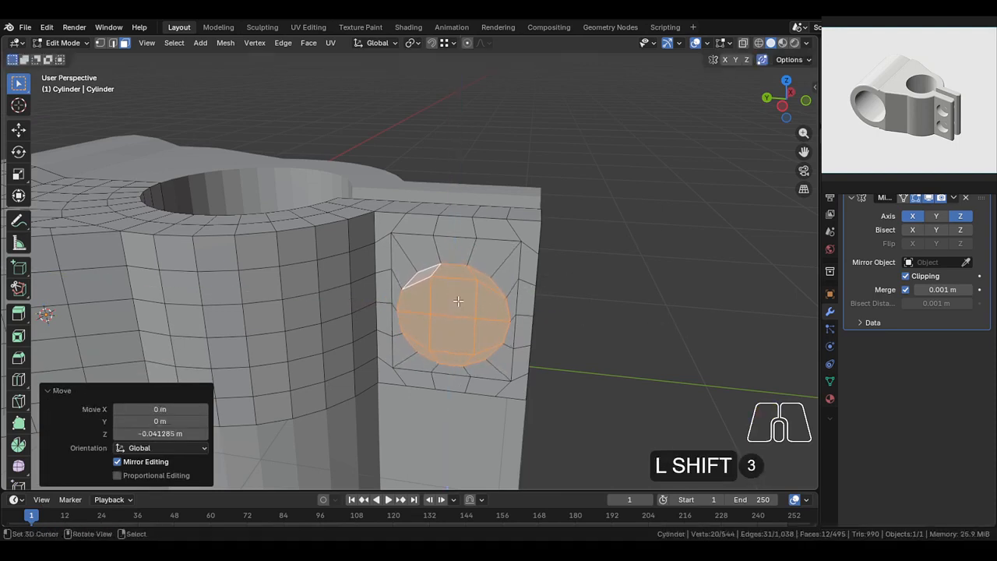
Step: Delete the circular faces to open a hole in the lug's outer side
middle_drag(466, 299, 358, 310)
key(x)
click(437, 290)
Step: Select the block of 5 by 6 faces on the lug's inner side behind the hole and delete it
middle_drag(541, 316, 456, 351)
right_click(558, 413)
ctrl+shift+click(521, 218)
key(x)
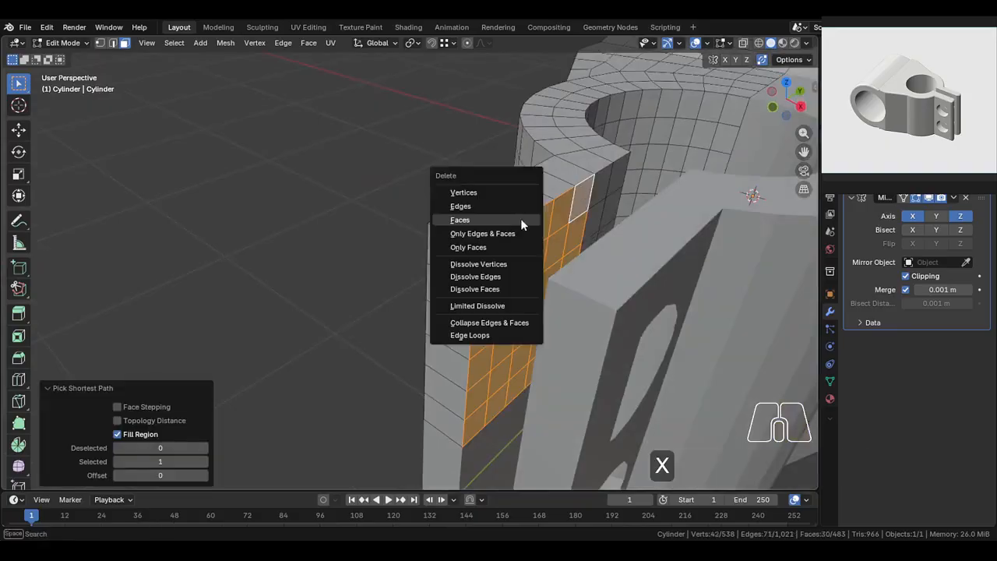
click(520, 218)
Step: Duplicate all faces around the hole on the lug's outer side and move the copy 0.2039 m along X onto the inner side
middle_drag(477, 240, 464, 359)
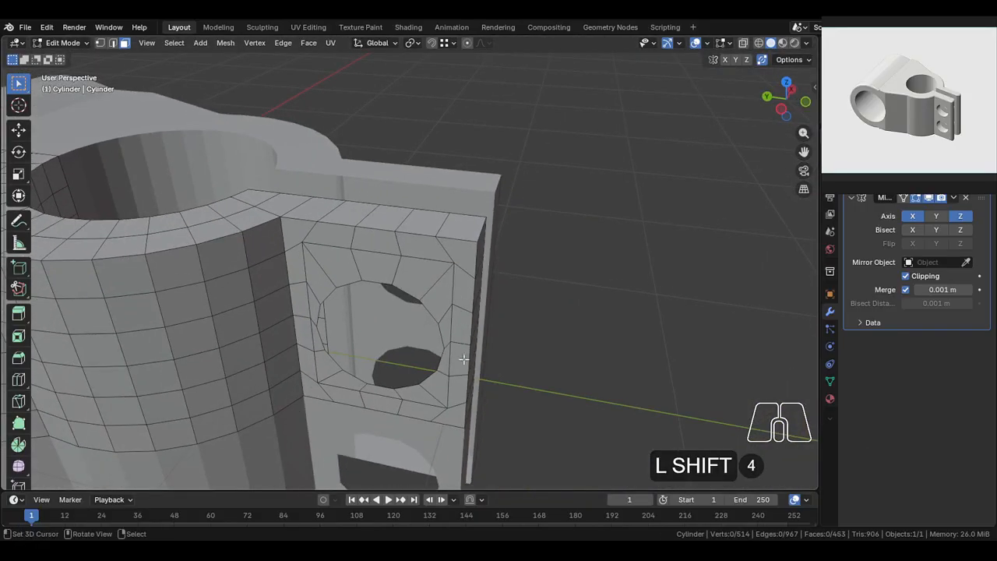
ctrl+shift+right_click(460, 248)
ctrl+shift+right_click(317, 233)
ctrl+shift+right_click(310, 389)
ctrl+shift+right_click(419, 411)
alt+shift+right_click(423, 394)
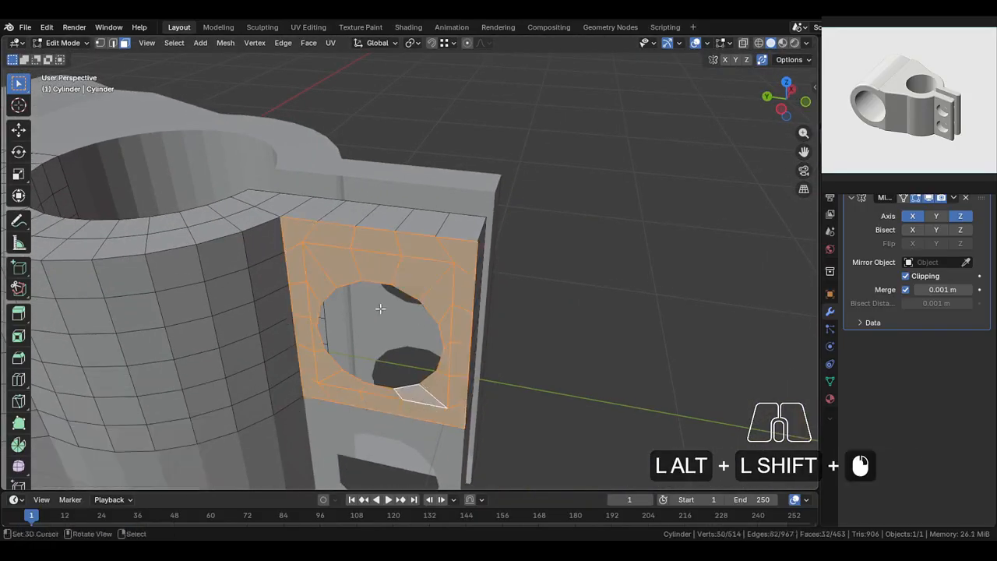
middle_drag(390, 306, 345, 306)
key(shift+d)
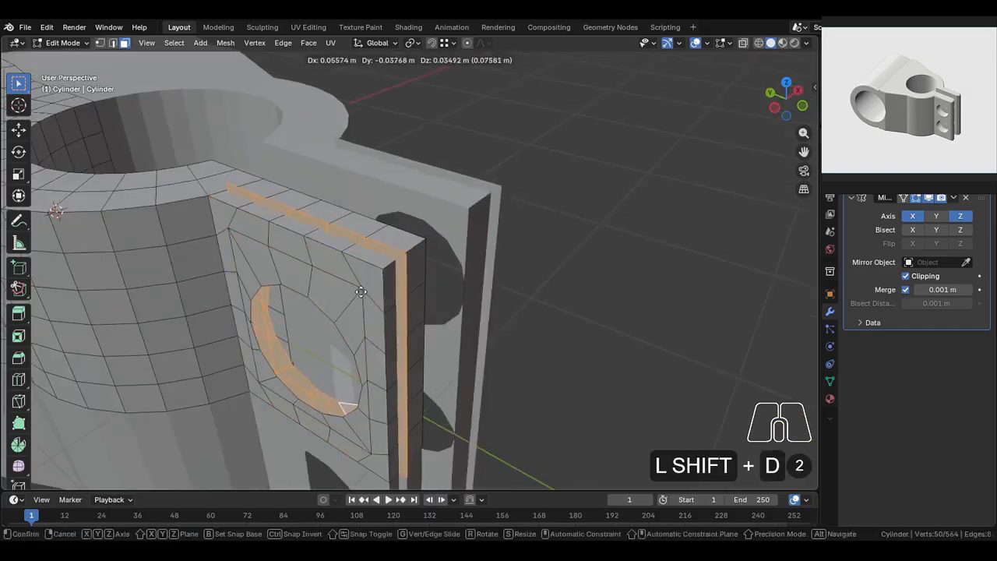
key(y)
key(x)
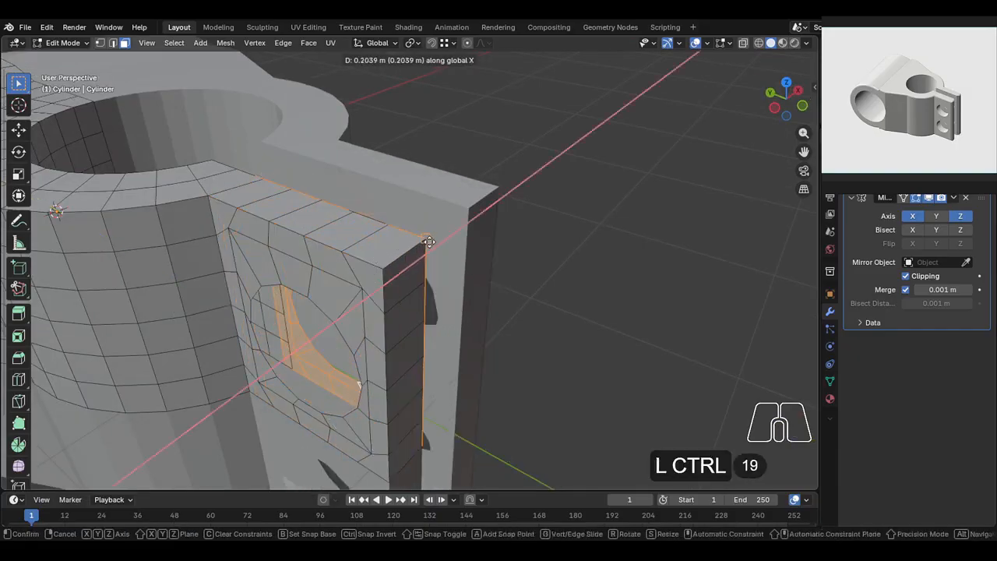
click(354, 256)
middle_drag(353, 255, 279, 262)
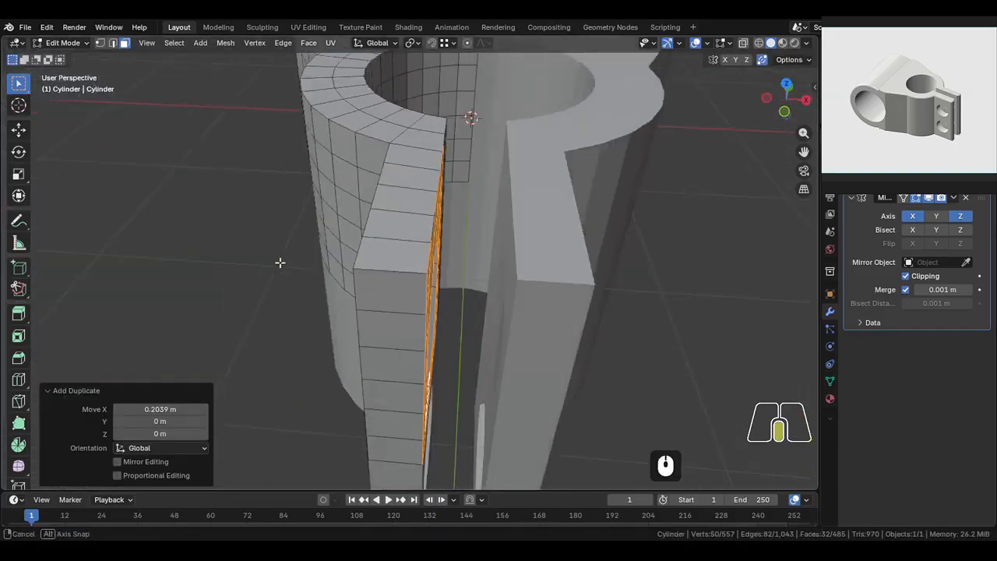
Step: Enable Auto Merge Vertices and snap the copied face patch's outermost upper vertex onto the lug's rim vertex, about -0.0097 m along Y
click(761, 60)
middle_drag(412, 254, 327, 265)
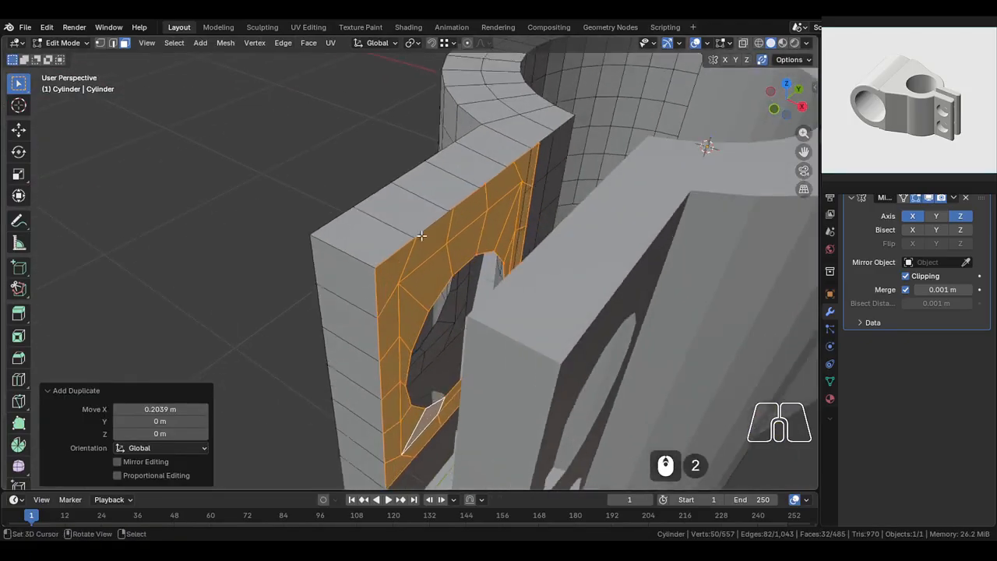
key(1)
middle_drag(499, 210, 410, 209)
click(413, 236)
key(g)
key(g)
ctrl+right_click(415, 231)
key(g)
ctrl+click(412, 233)
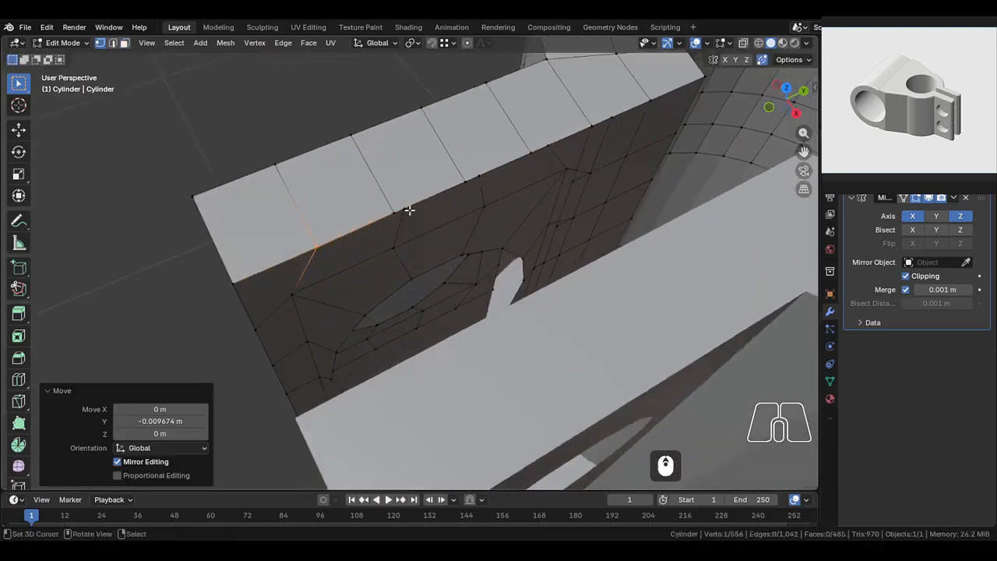
Step: Snap the next three vertices along the copied patch's upper edge onto the matching vertices of the lug's inner rim
click(406, 209)
key(g)
ctrl+click(394, 213)
click(483, 173)
key(g)
ctrl+click(472, 174)
click(552, 160)
key(g)
ctrl+click(538, 164)
Step: Move the edge loop at the patch's tube-side end along Y and snap it onto the lug's existing edge line
shift+middle_drag(614, 170, 516, 208)
alt+click(545, 214)
key(g)
key(y)
ctrl+click(545, 163)
Step: Bridge the hole's outer and inner edge loops to build the bolt hole's wall through the lug
click(531, 242)
middle_drag(531, 241, 444, 352)
key(2)
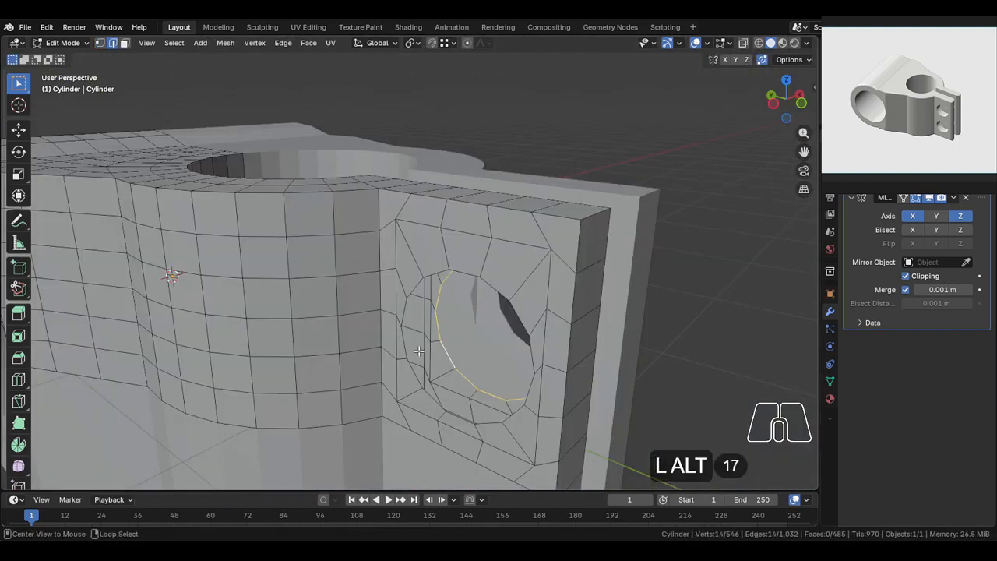
click(285, 43)
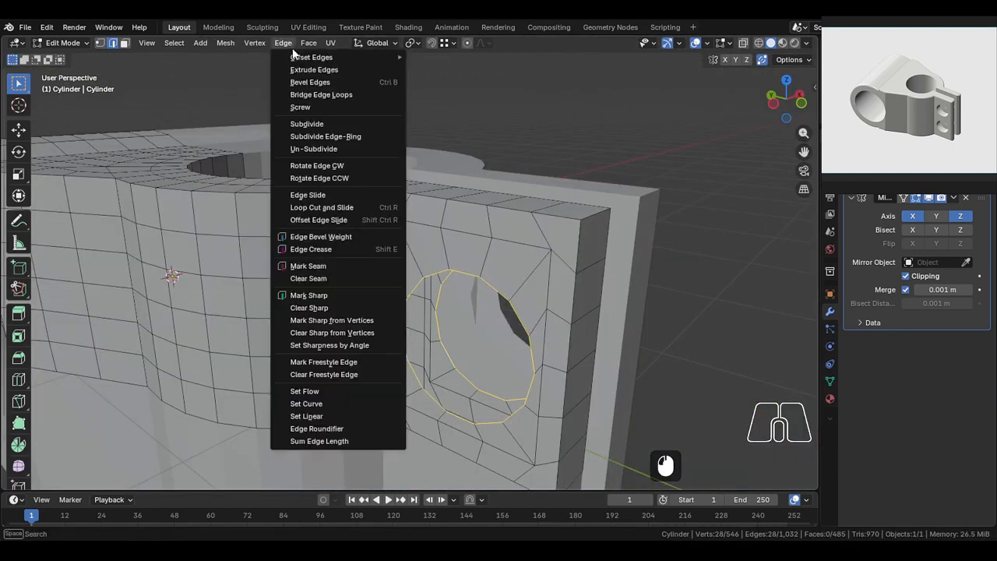
click(331, 95)
middle_drag(332, 95, 381, 302)
key(Tab)
key(Tab)
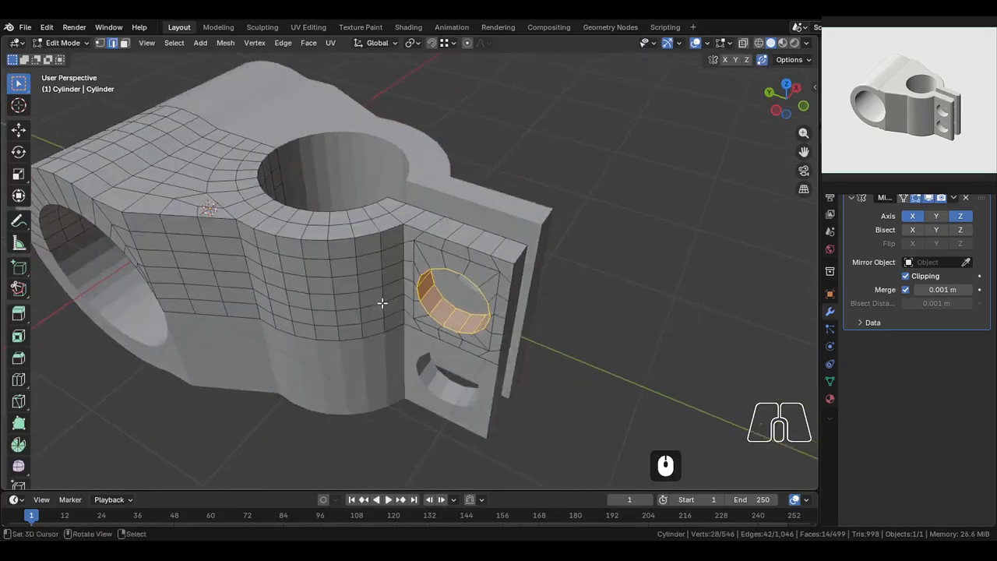
Step: Recalculate the normals of the whole mesh to face outward
right_click(366, 239)
key(a)
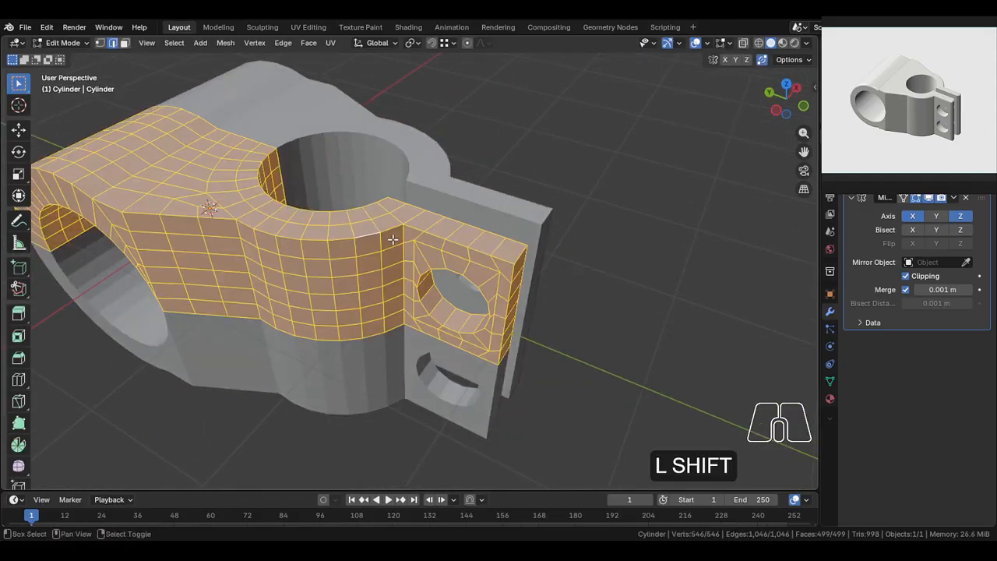
key(shift+n)
shift+middle_drag(385, 248, 446, 252)
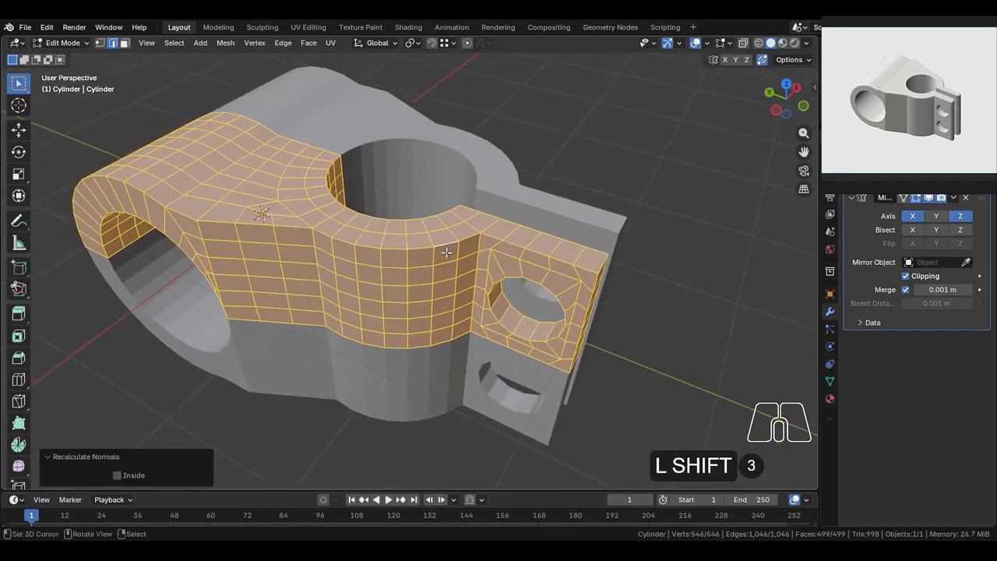
Step: Apply the bracket's scale in Object Mode
key(shift+Tab)
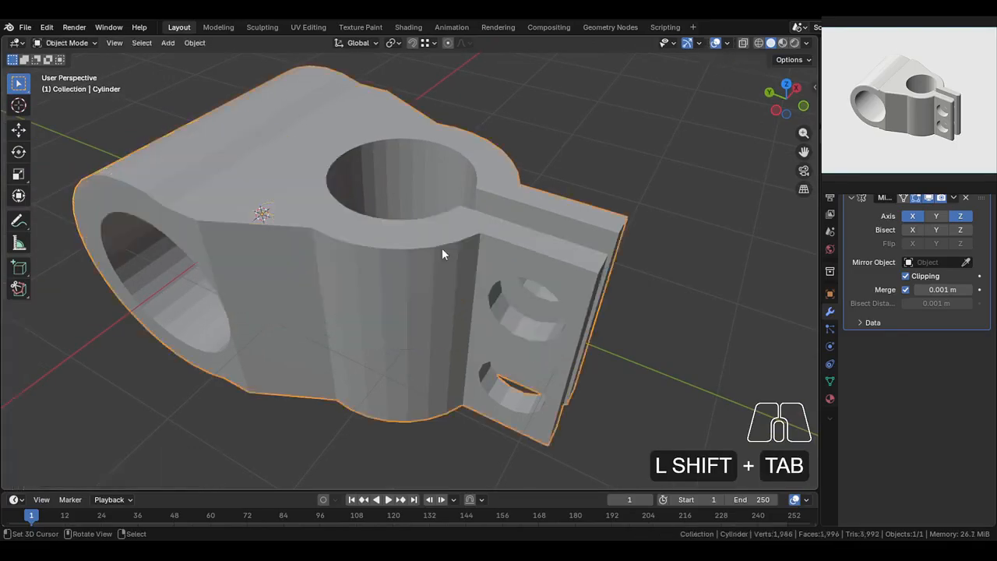
key(shift+ctrl+a)
shift+click(411, 258)
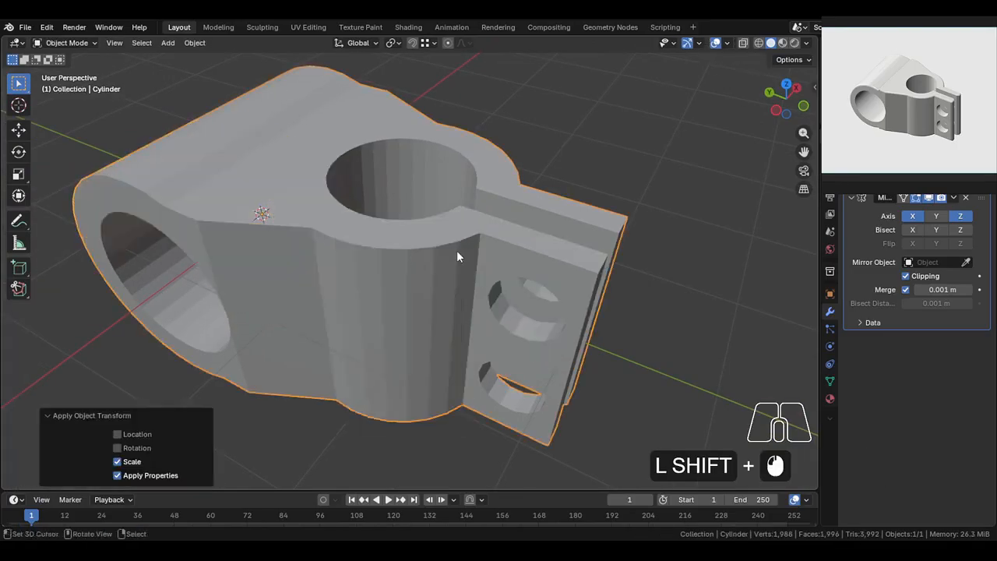
Step: Select all sharp edges at 30° in Edit Mode, adding the crease line across the upper face and the vertical corner edge beside the tube opening
key(shift+Tab)
shift+click(426, 248)
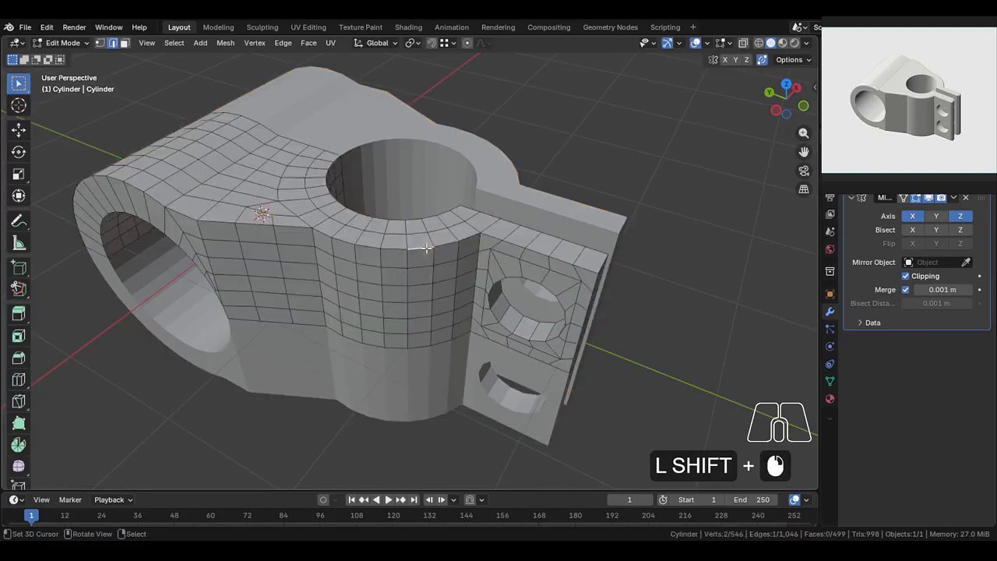
click(174, 43)
click(240, 253)
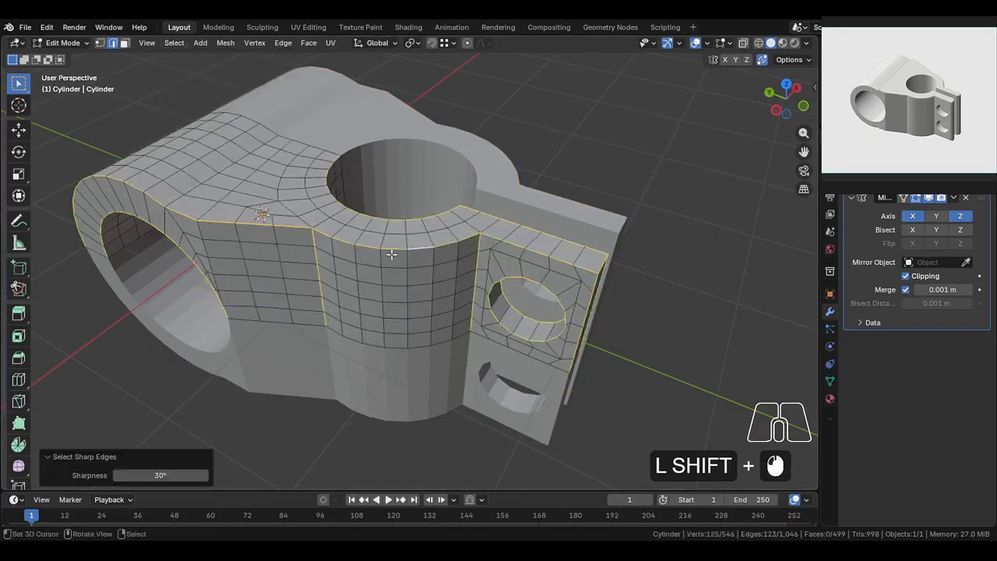
middle_drag(393, 255, 372, 262)
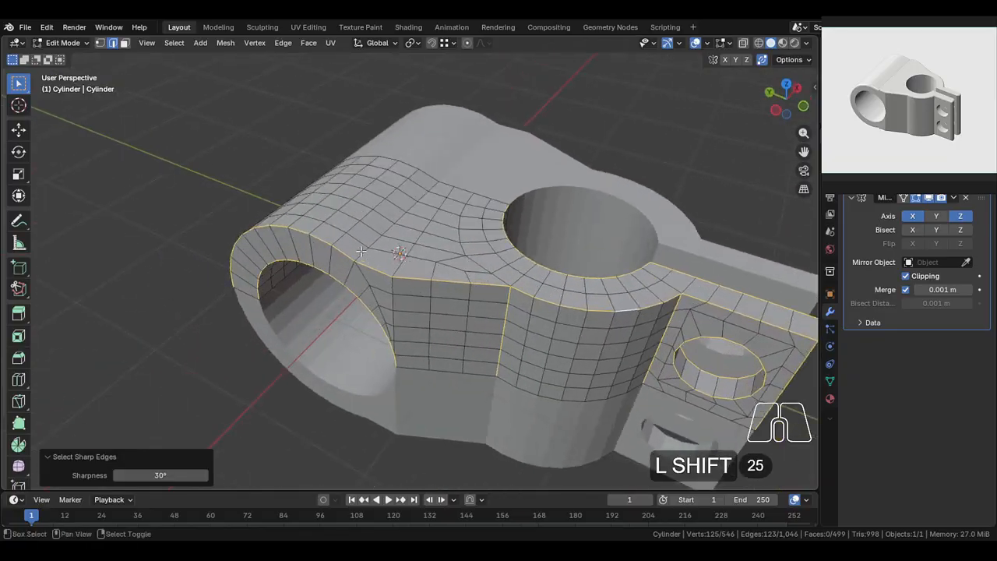
ctrl+click(429, 193)
scroll(409, 326, up, 1)
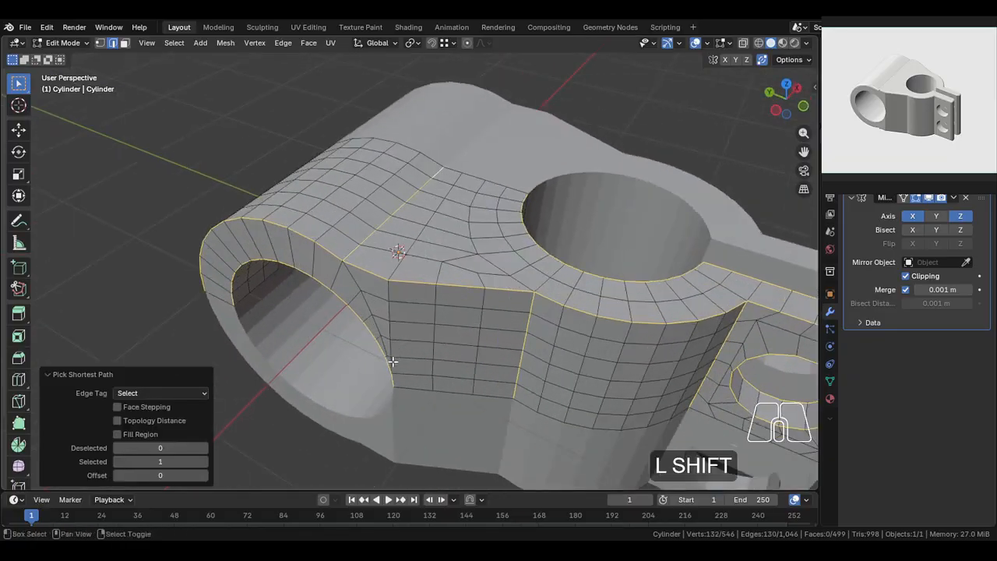
ctrl+click(388, 289)
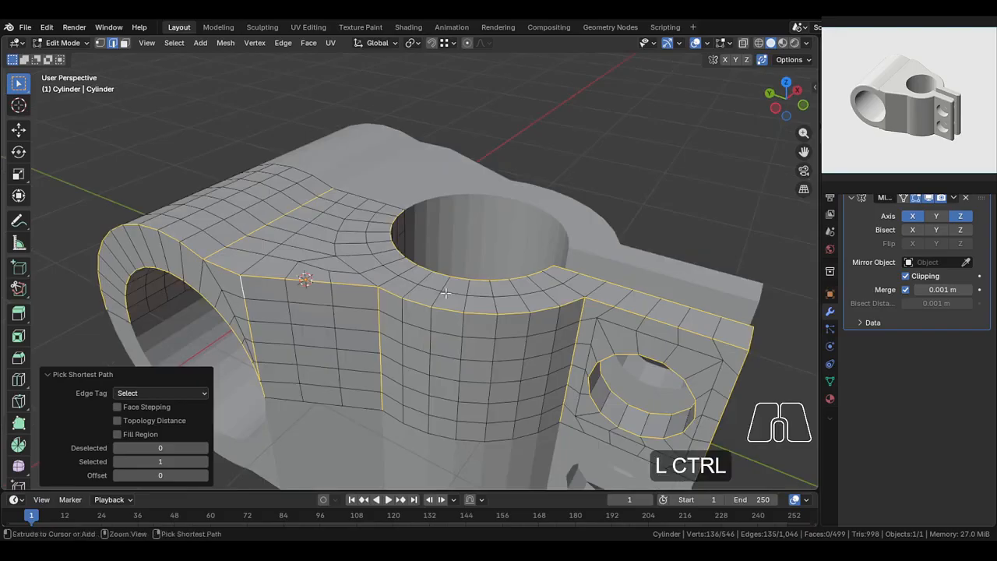
Step: Bevel the selected edges with a width of about 0.0255 m, 2 segments and a profile shape of 1.000
key(ctrl+b)
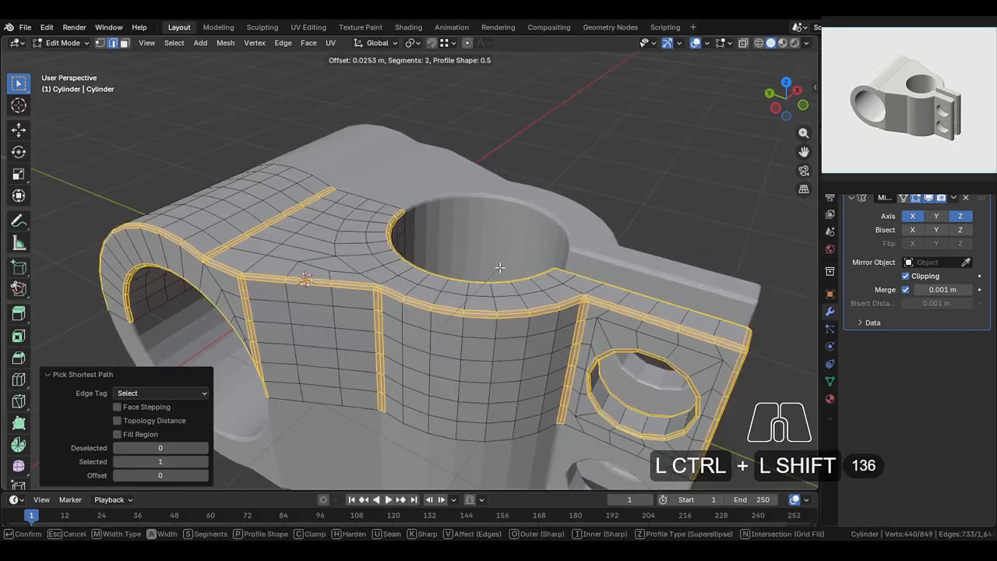
click(500, 266)
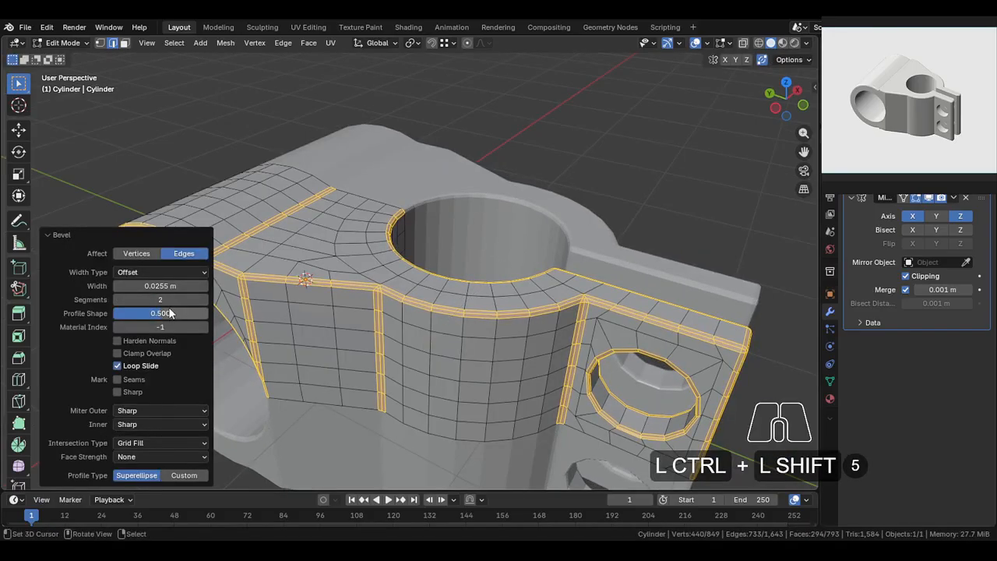
drag(170, 313, 204, 313)
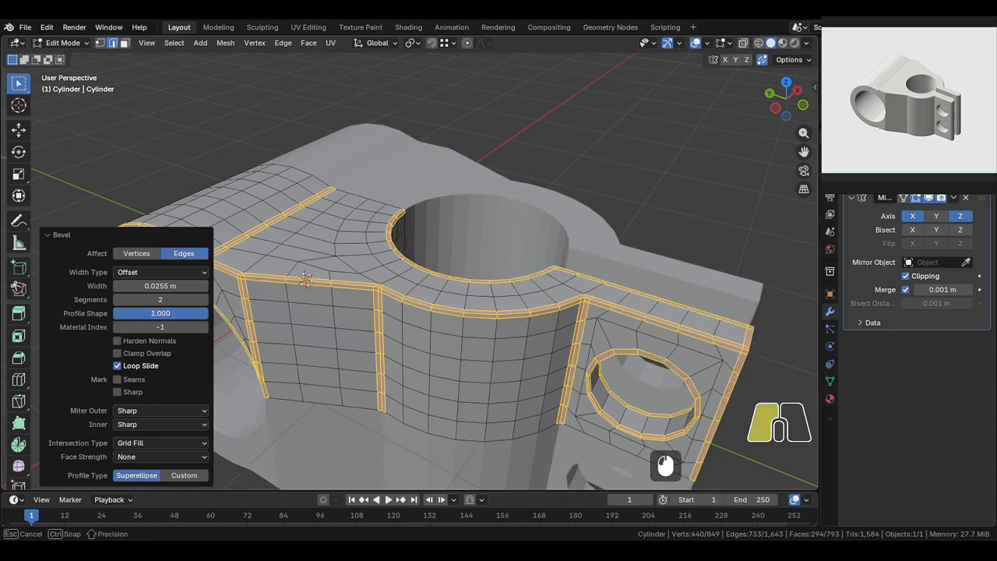
Step: Compare the bevel's Loop Slide and Patch miter options, keeping Loop Slide on and setting the outer miter to Arc
click(131, 363)
scroll(412, 229, up, 4)
shift+middle_drag(283, 367, 436, 179)
click(132, 364)
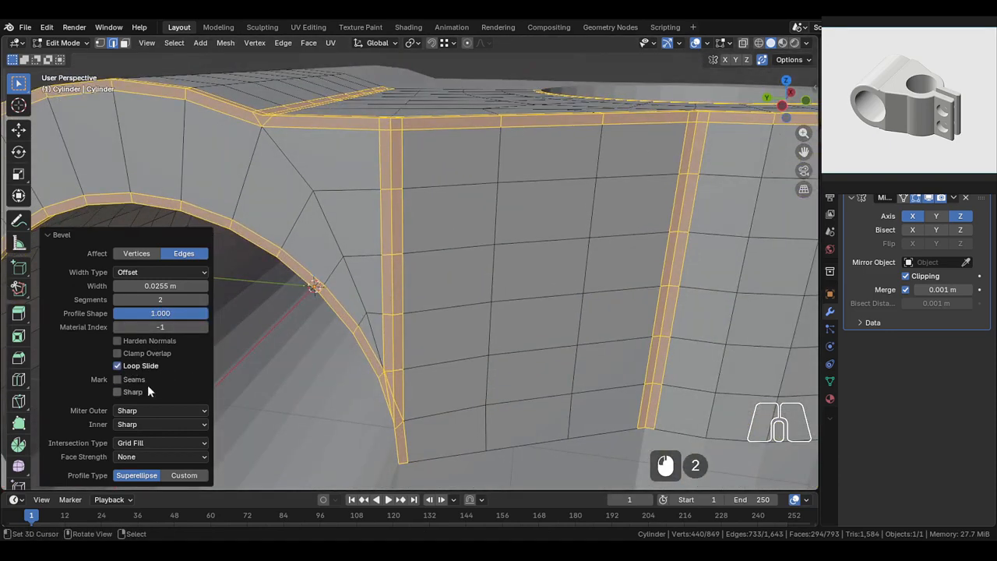
click(154, 452)
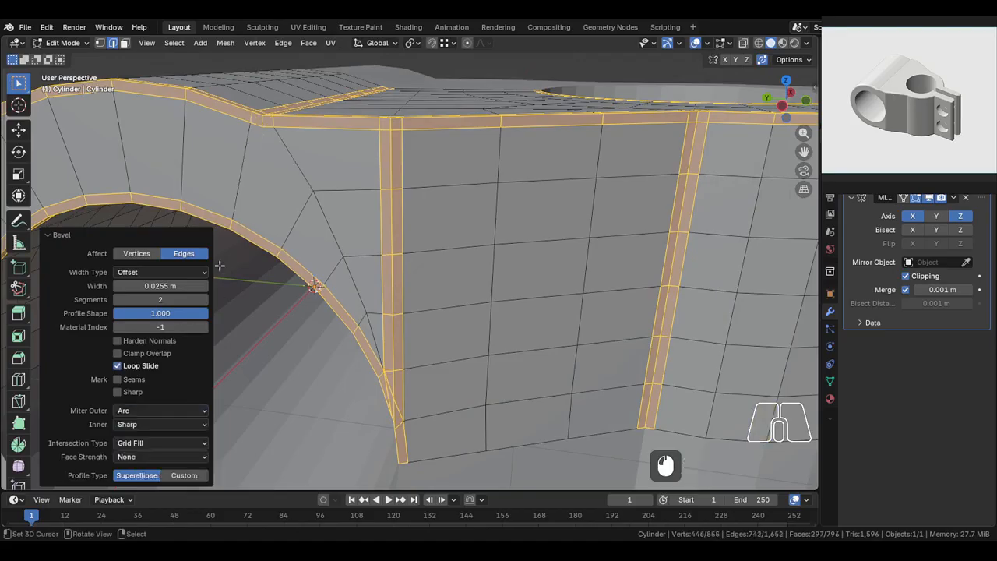
middle_drag(267, 129, 180, 404)
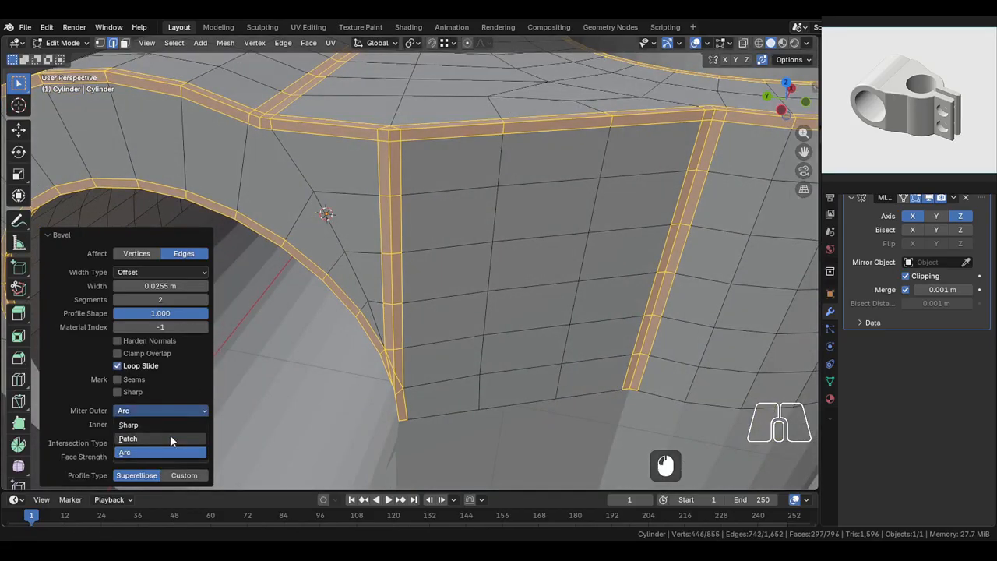
click(170, 439)
click(174, 411)
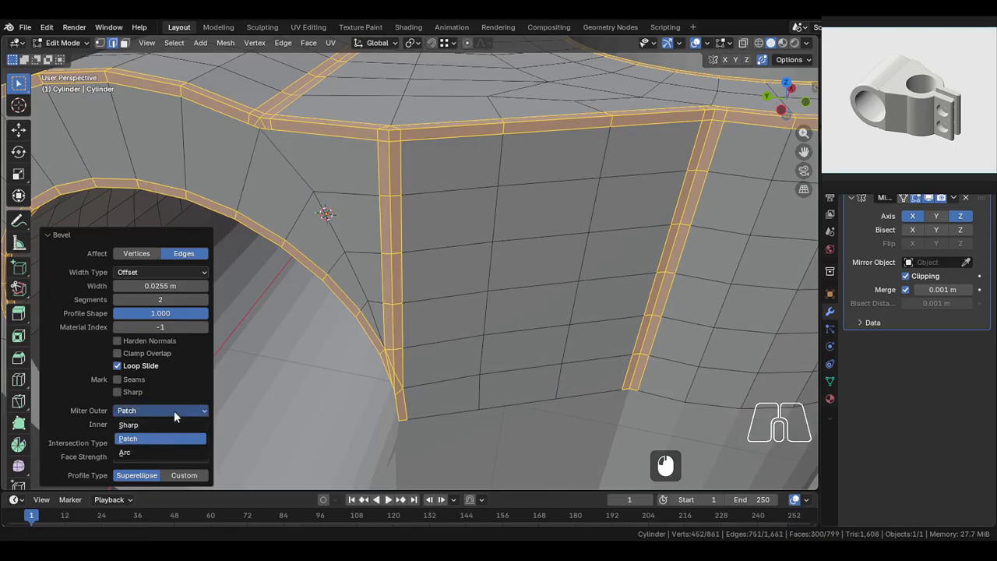
click(154, 452)
Step: Connect the bevelled vertex at the end of the upper crease to the tube opening's rim with a new edge across the end face
shift+middle_drag(260, 137, 295, 209)
scroll(312, 173, up, 1)
scroll(328, 180, down, 1)
click(327, 184)
key(1)
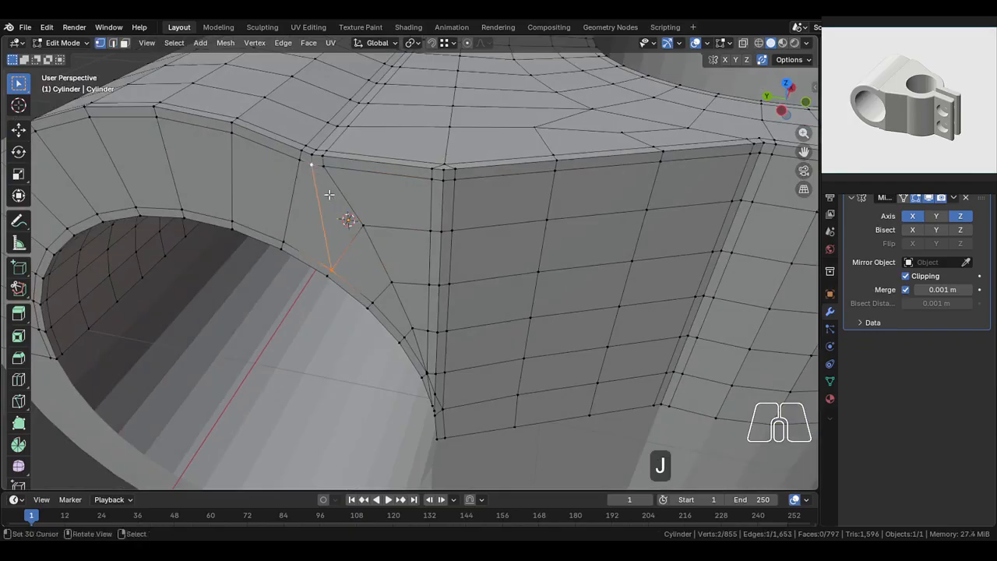
Step: Connect the ring vertex on the upper face to the bevelled corner where the vertical tube meets the side wall
scroll(360, 186, down, 2)
shift+middle_drag(361, 186, 374, 218)
shift+middle_drag(487, 176, 483, 249)
scroll(483, 248, up, 1)
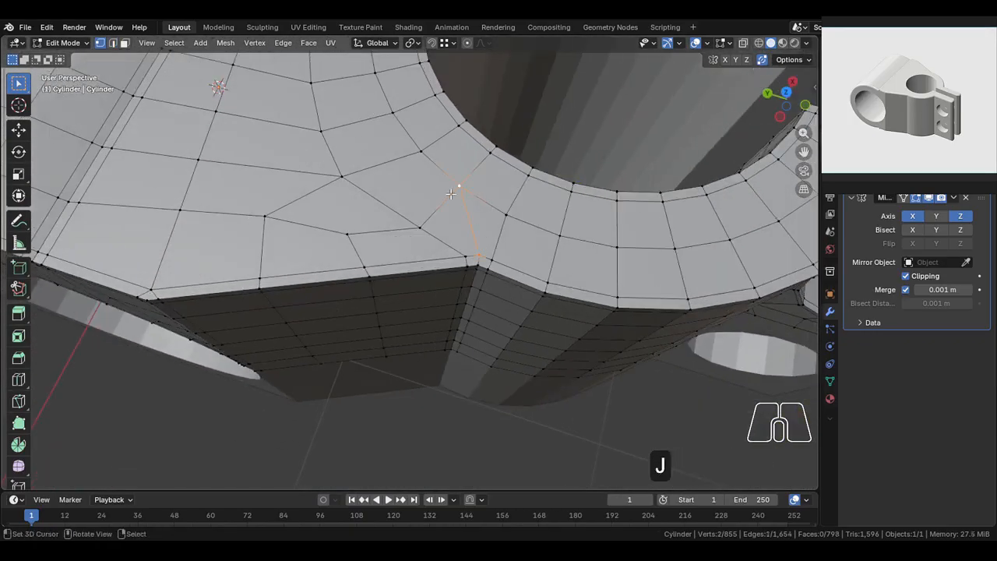
Step: Slide the vertices on the upper face around the vertical tube's corner along their edges to even out the quads
shift+middle_drag(450, 194, 458, 281)
key(g)
key(g)
click(434, 220)
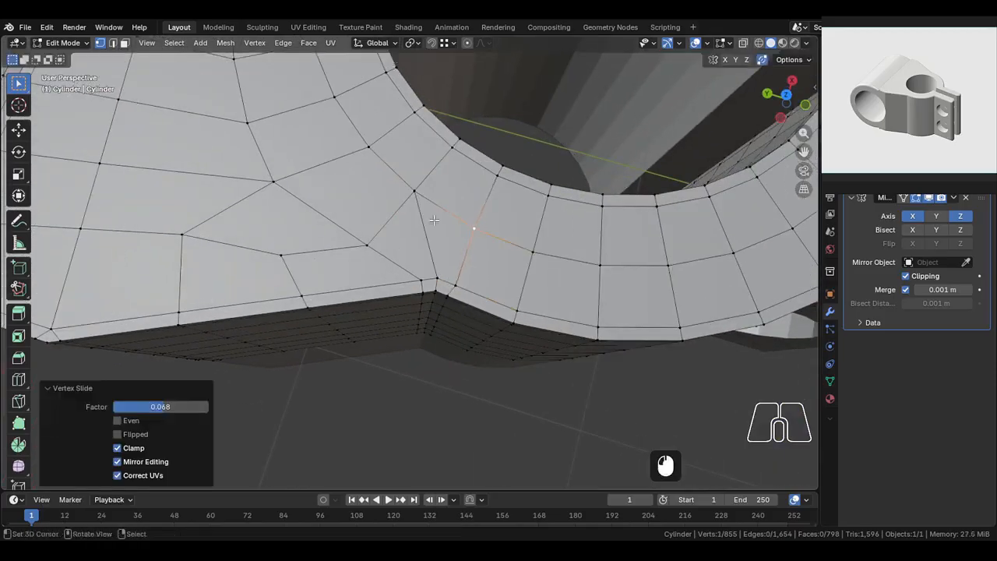
right_click(367, 245)
key(g)
key(g)
click(363, 233)
scroll(358, 229, down, 2)
right_click(314, 206)
key(g)
key(g)
click(316, 204)
right_click(318, 259)
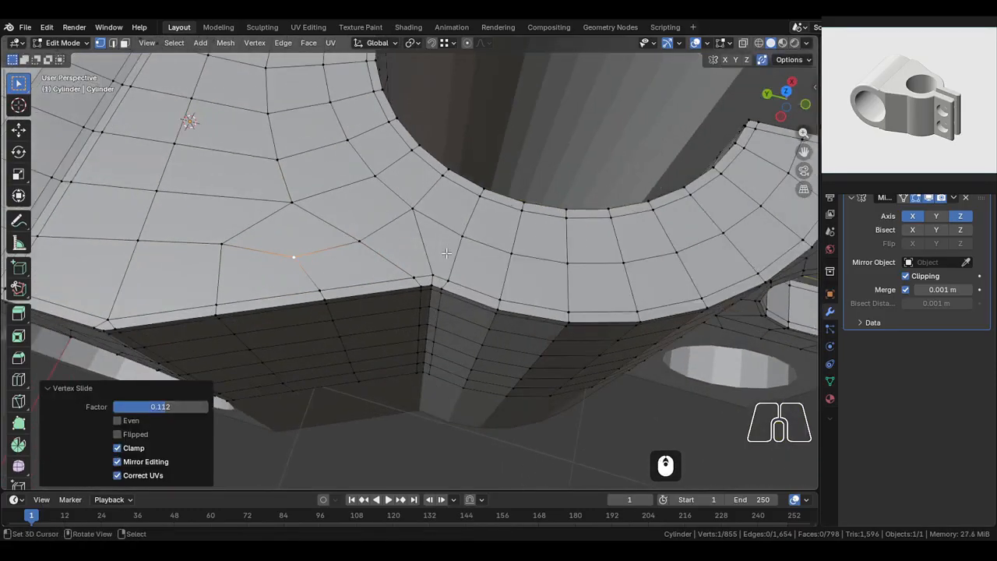
Step: Connect the two opposite bevel vertices across the lug's upper face where it meets the vertical tube
middle_drag(446, 253, 421, 234)
scroll(421, 234, down, 3)
shift+middle_drag(483, 222, 378, 241)
scroll(433, 278, up, 3)
right_click(385, 295)
shift+right_click(389, 243)
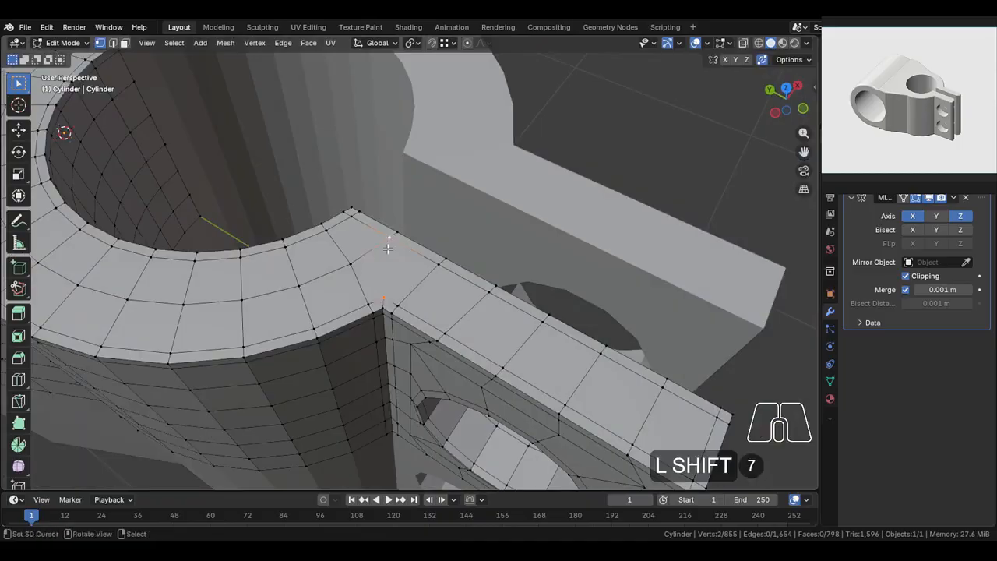
Step: Remove the surplus edge near the bevelled corner beside the tube opening
scroll(388, 248, down, 1)
right_click(445, 242)
scroll(444, 242, down, 3)
scroll(389, 316, up, 3)
middle_drag(445, 243, 389, 272)
key(x)
click(356, 265)
Step: Merge the three vertices of the thin triangle beside the tube opening at their center and dissolve the leftover edges there
key(1)
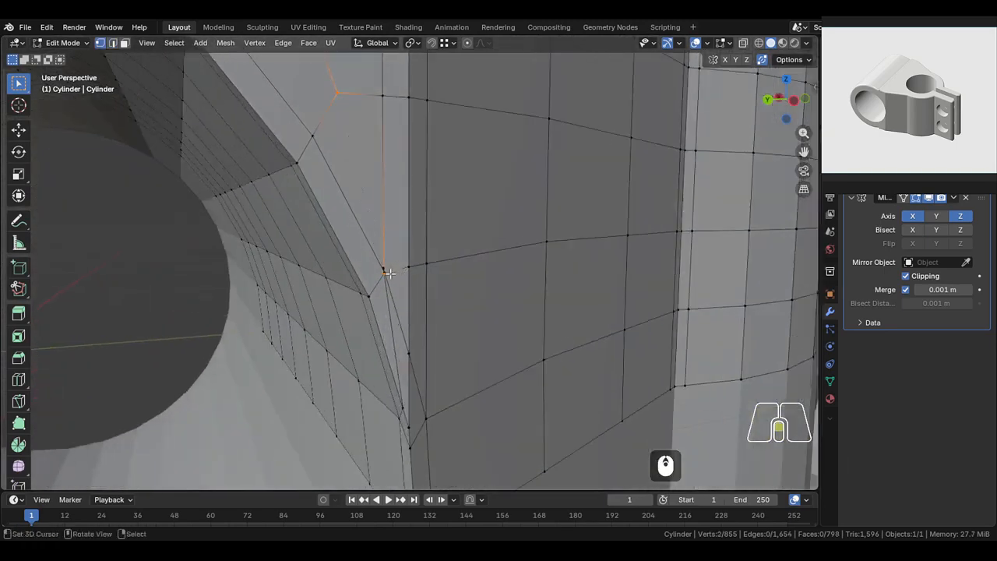
key(m)
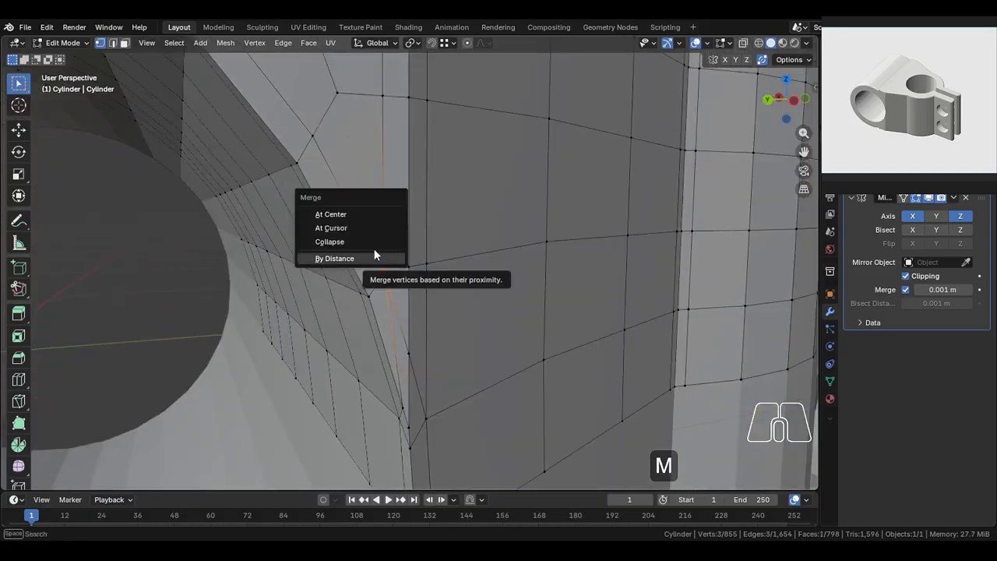
click(367, 217)
middle_drag(373, 234, 420, 306)
key(shift+x)
click(408, 283)
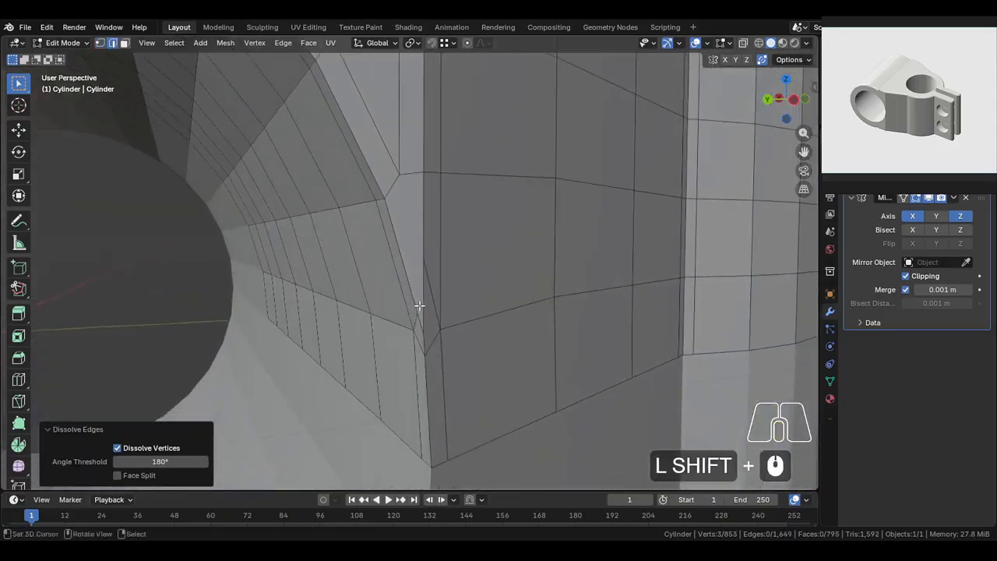
Step: Slide the stray vertices at the tube opening's lower bevel corner along their edges so they merge with neighbouring vertices
key(1)
click(422, 286)
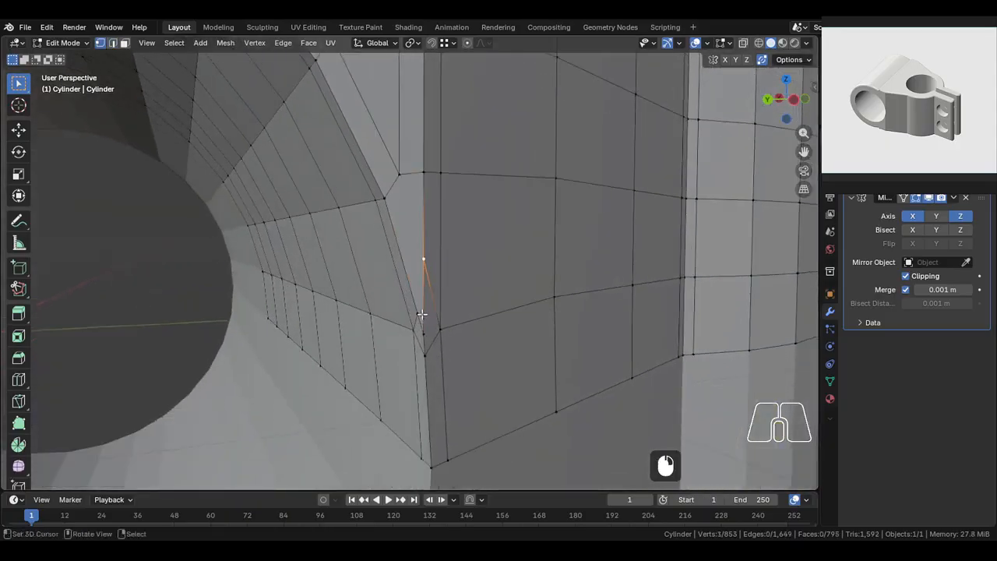
key(g)
key(g)
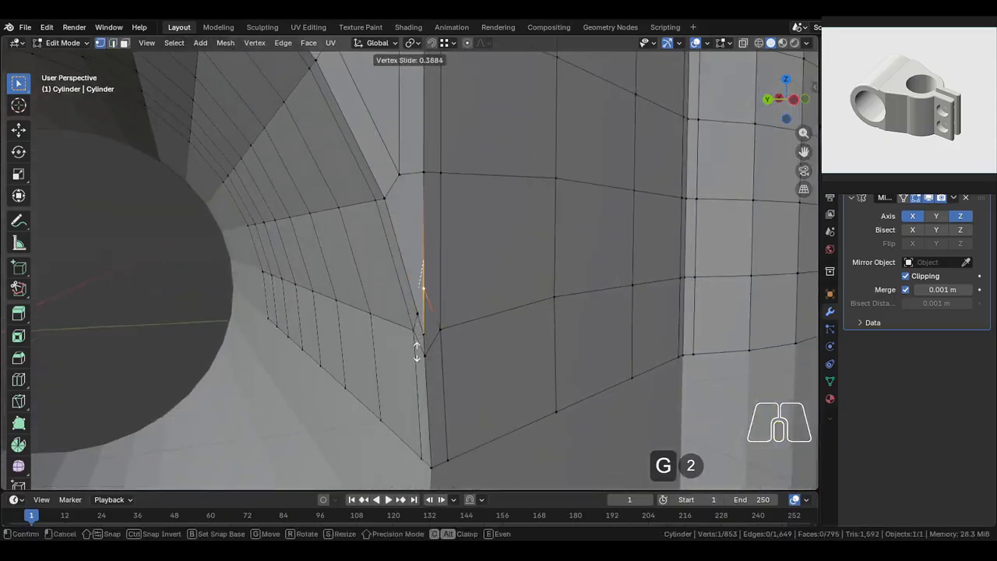
click(419, 398)
key(g)
key(g)
click(424, 328)
key(g)
key(g)
click(428, 337)
scroll(434, 291, up, 5)
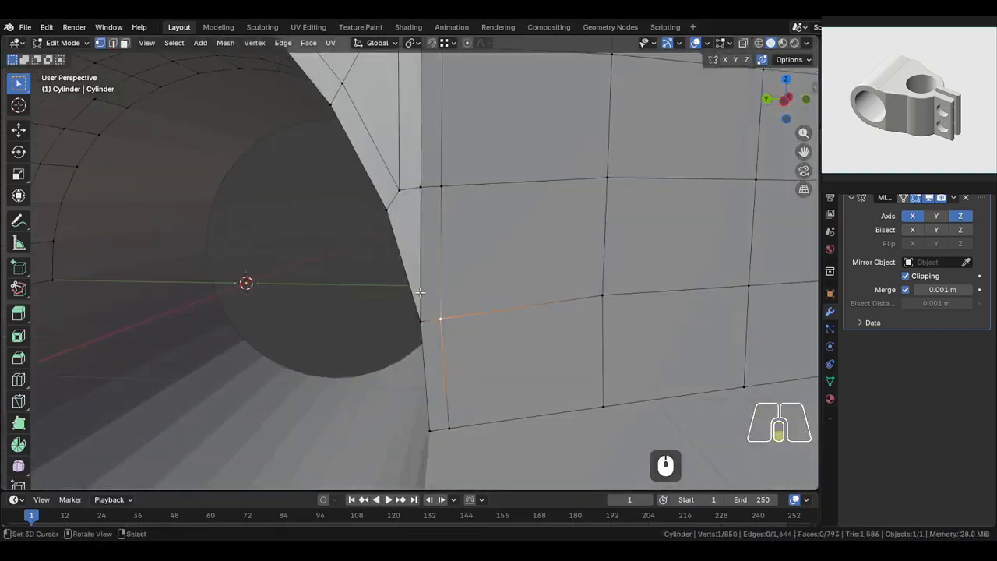
scroll(420, 293, down, 1)
shift+middle_drag(420, 292, 420, 343)
scroll(411, 231, up, 2)
scroll(410, 231, down, 3)
right_click(390, 209)
scroll(390, 209, up, 1)
key(g)
key(g)
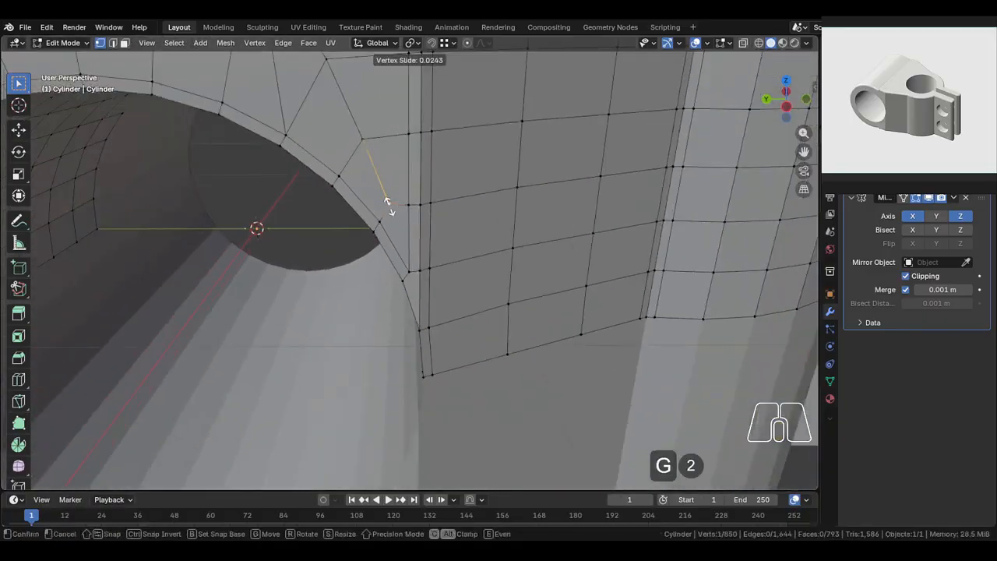
right_click(390, 210)
right_click(428, 213)
Step: Return to object mode and add a Subdivision Surface modifier to the bracket with 2 viewport levels
scroll(427, 214, down, 3)
key(Tab)
scroll(425, 235, up, 2)
scroll(441, 300, down, 3)
key(Tab)
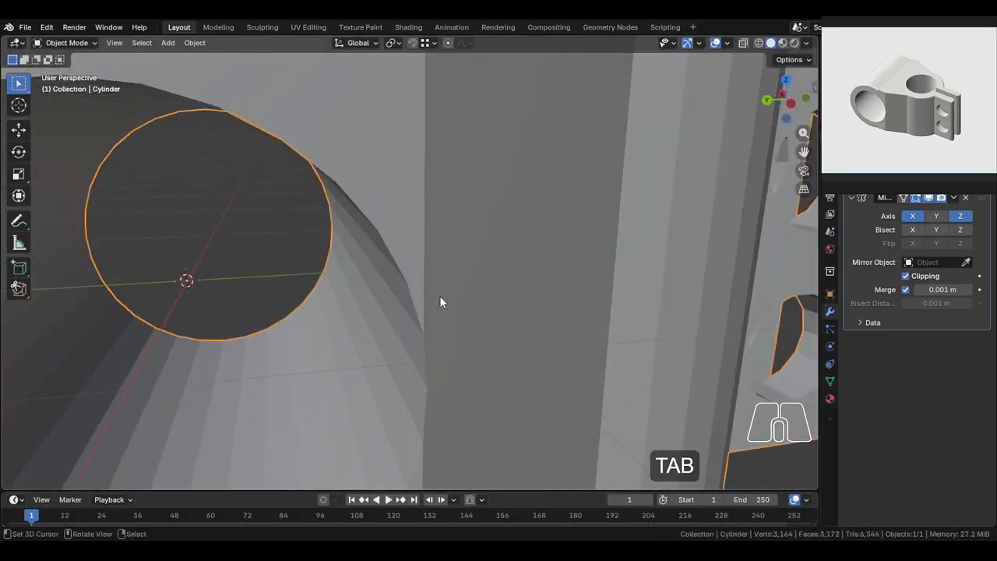
scroll(440, 299, down, 6)
click(918, 178)
mouse_move(918, 173)
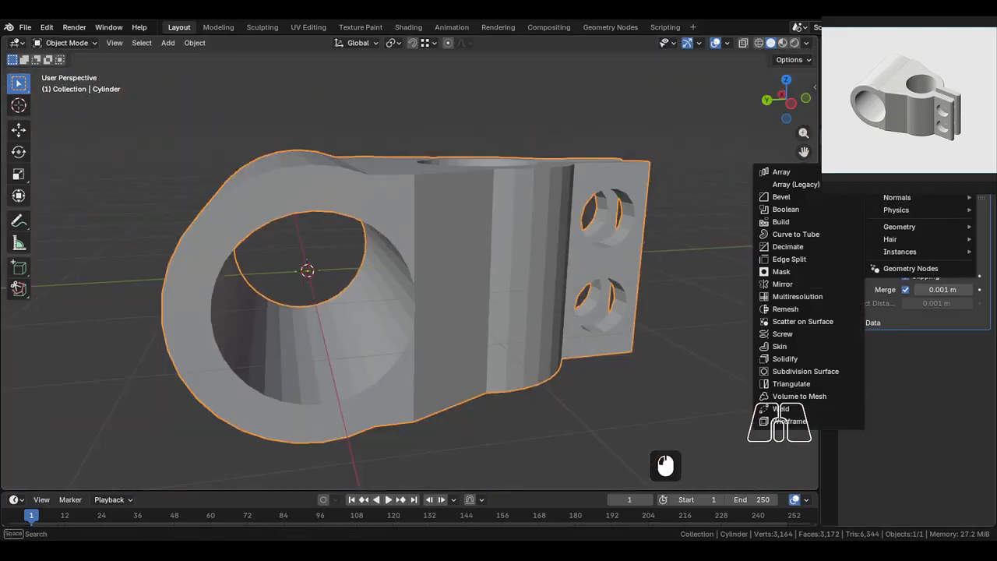
click(850, 369)
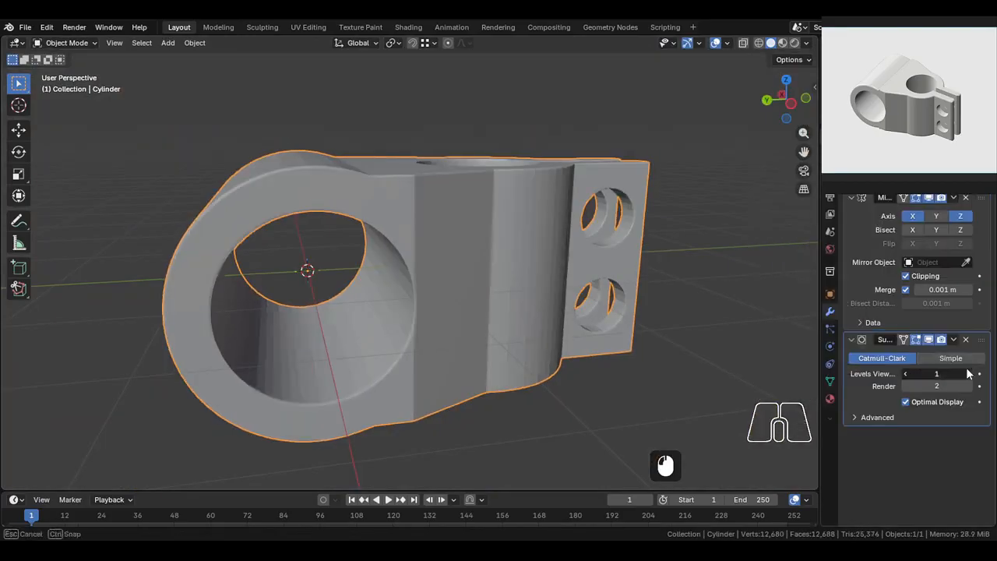
Step: Shade the bracket smooth and turn on cavity shading for the viewport
right_click(428, 237)
click(429, 238)
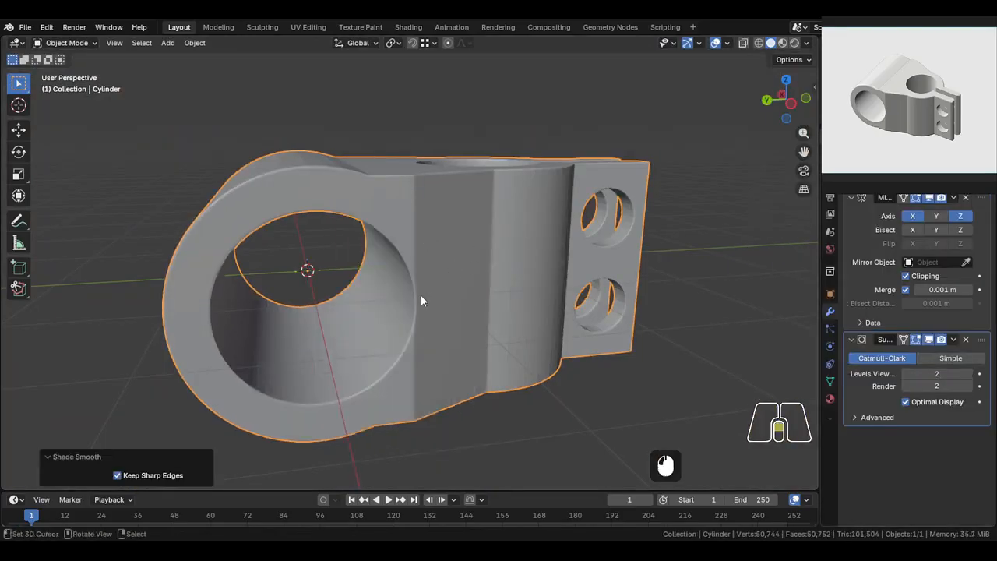
scroll(421, 296, up, 5)
middle_drag(425, 308, 488, 313)
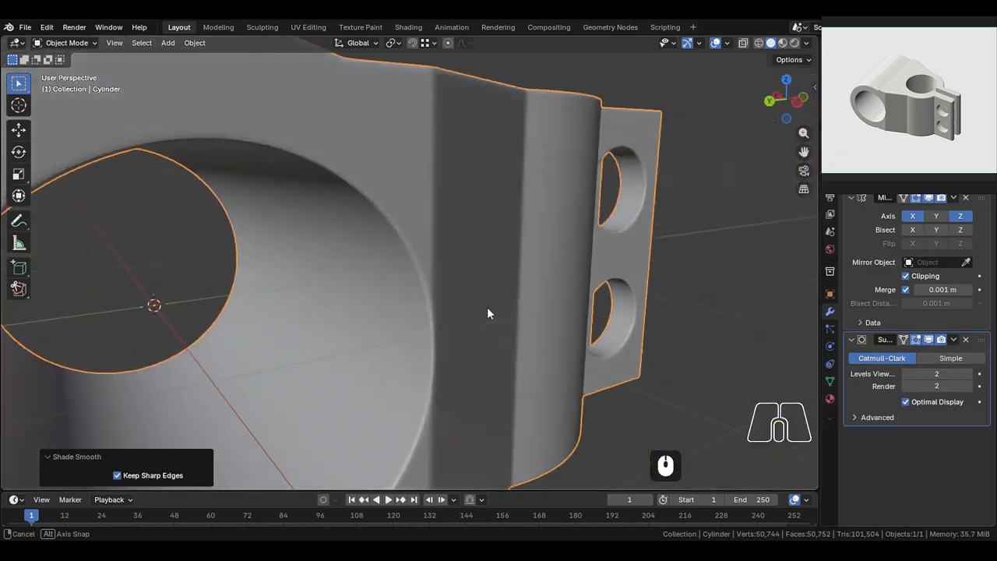
click(808, 44)
click(736, 406)
Step: Hide the subdivision for editing, then slide the square edge loop around the lug's upper bolt hole inward to merge with the hole's bevel
mouse_move(579, 352)
middle_down()
mouse_move(457, 308)
mouse_move(368, 311)
mouse_move(408, 309)
mouse_move(428, 286)
mouse_move(494, 269)
mouse_move(411, 293)
mouse_move(409, 331)
mouse_move(491, 294)
mouse_move(439, 311)
middle_up()
key(Tab)
key(2)
scroll(410, 294, down, 4)
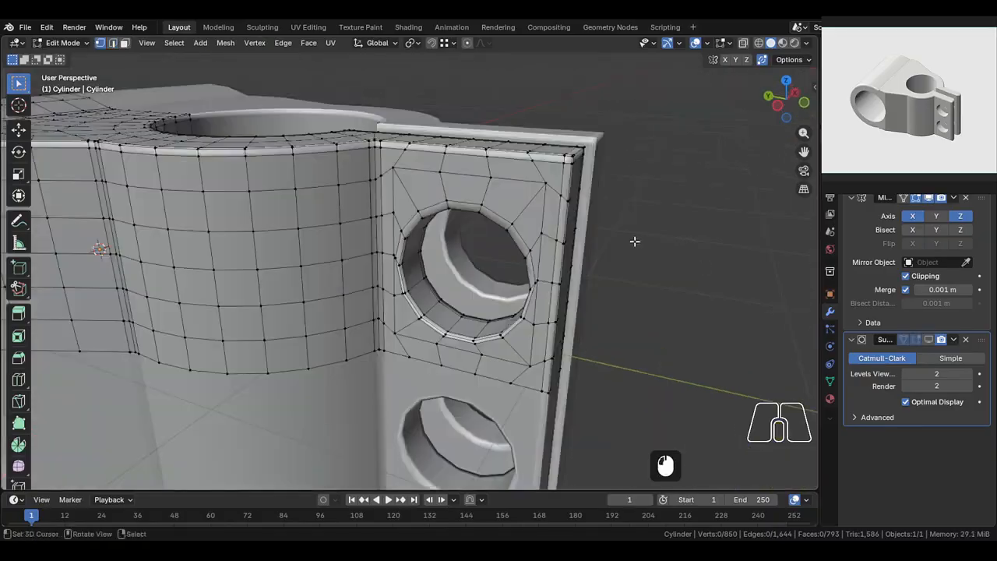
scroll(634, 243, up, 2)
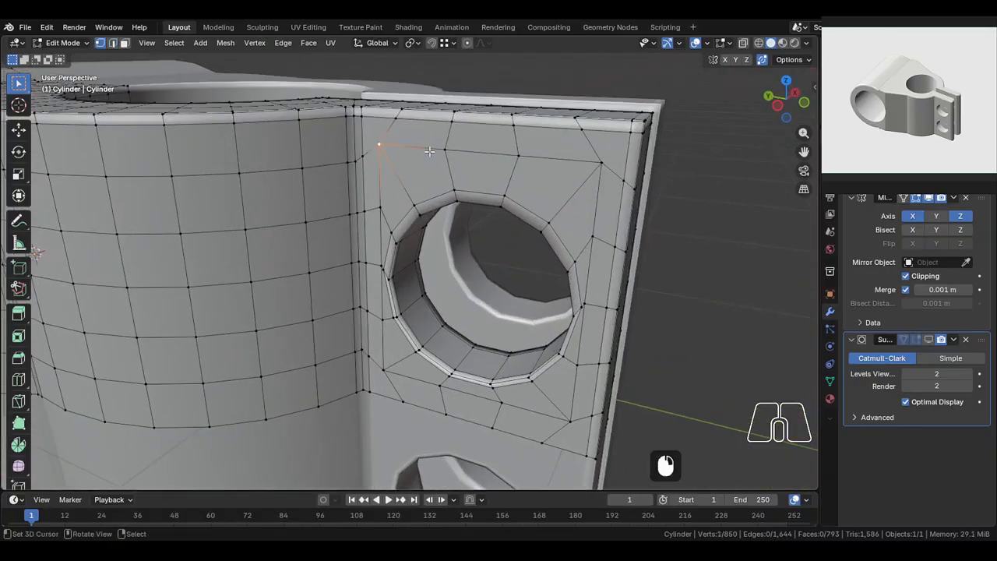
ctrl+click(603, 160)
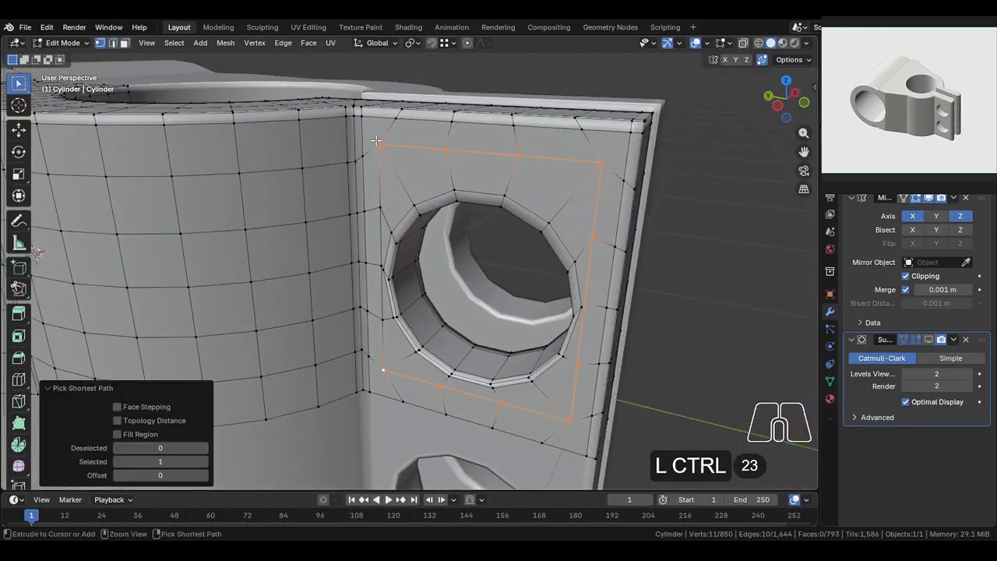
scroll(430, 193, up, 1)
key(g)
key(g)
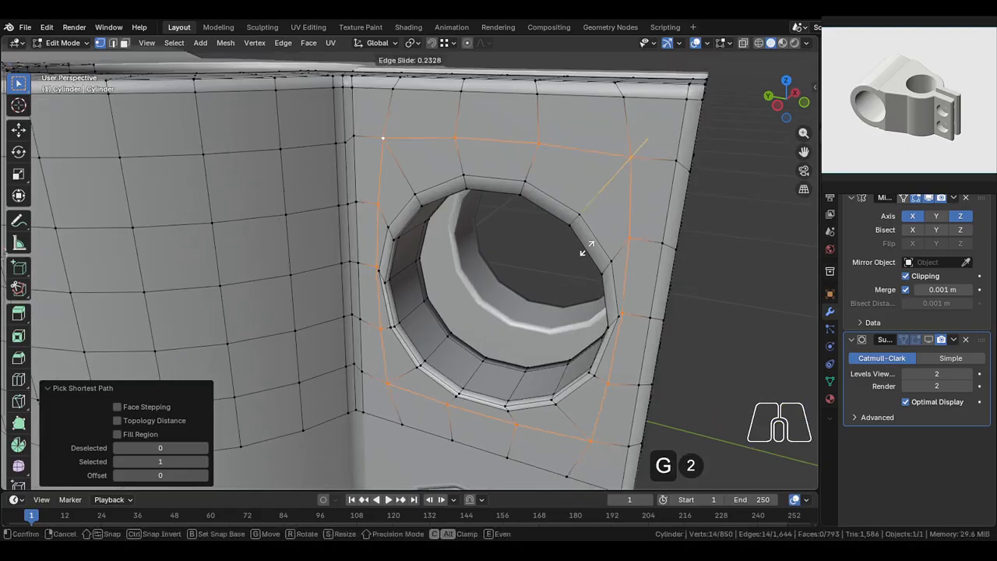
click(592, 245)
Step: Select the vertex ring around the bolt hole, edge-slide it with a factor of -0.649 and adjust one of its vertices along its edge
click(610, 233)
middle_drag(609, 234, 493, 301)
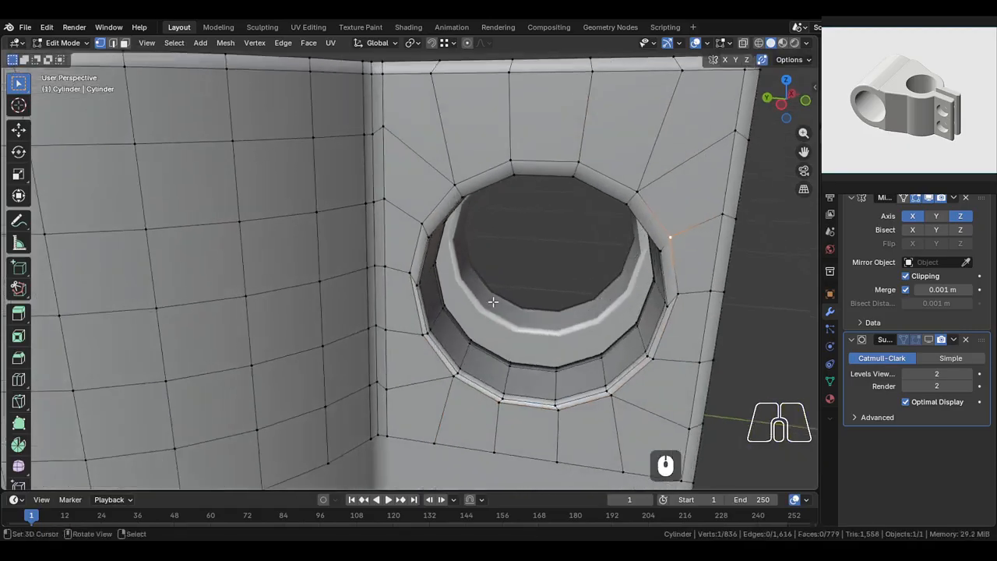
ctrl+click(678, 294)
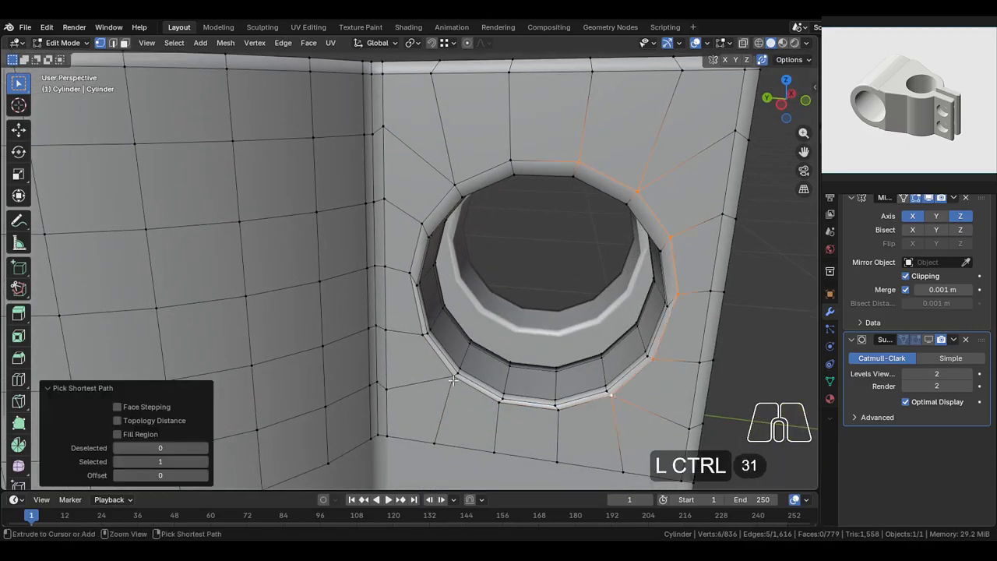
middle_drag(603, 195, 646, 220)
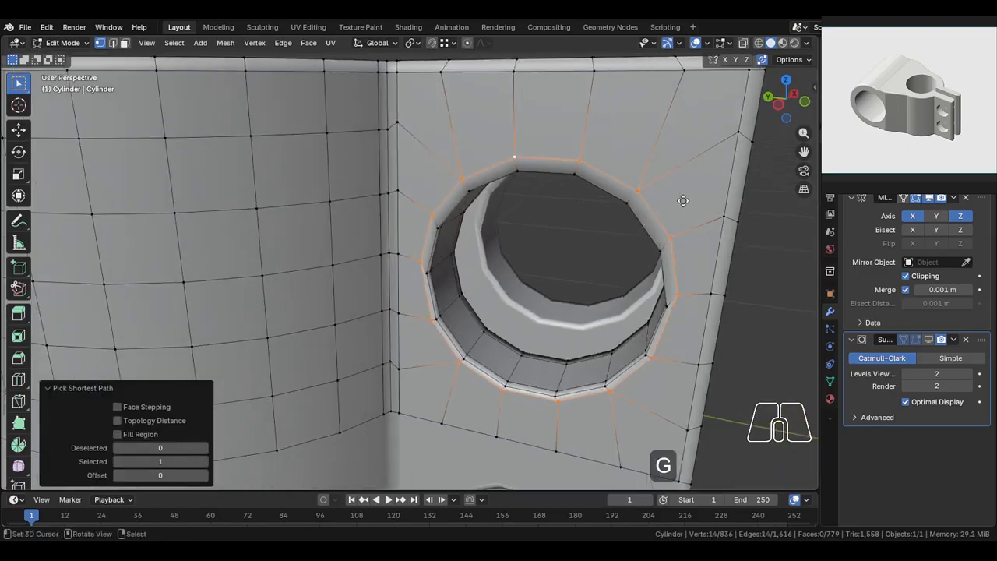
key(g)
key(e)
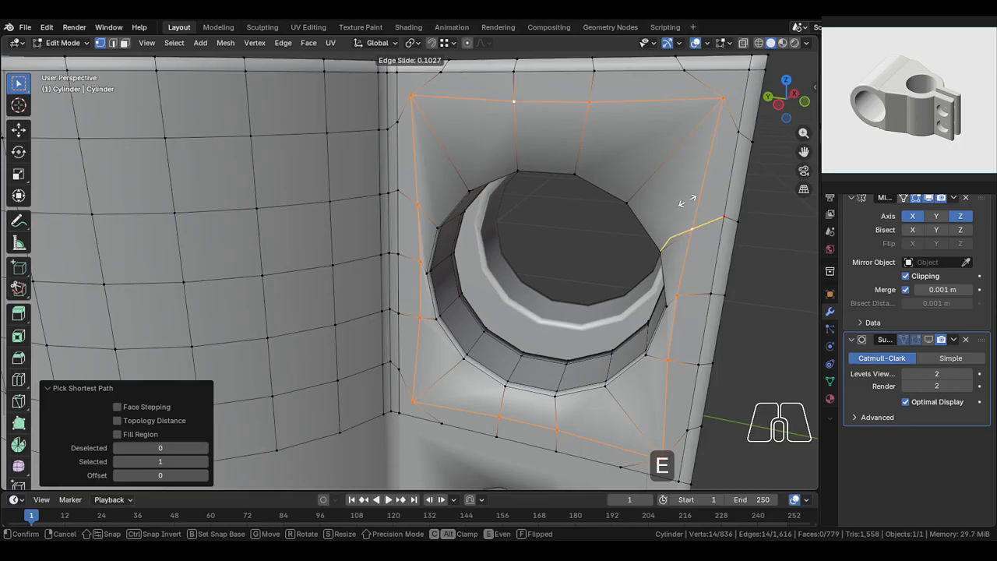
key(f)
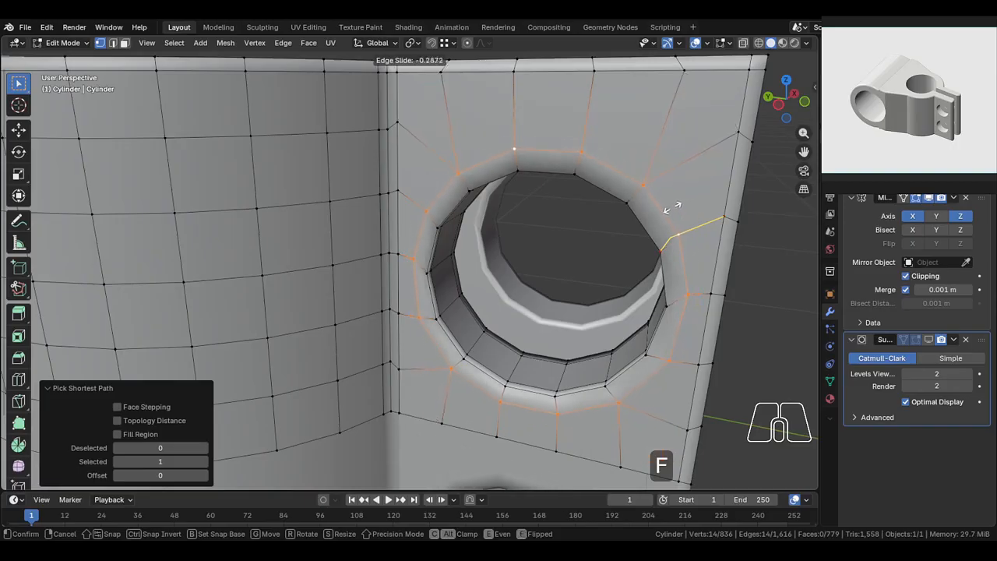
click(647, 227)
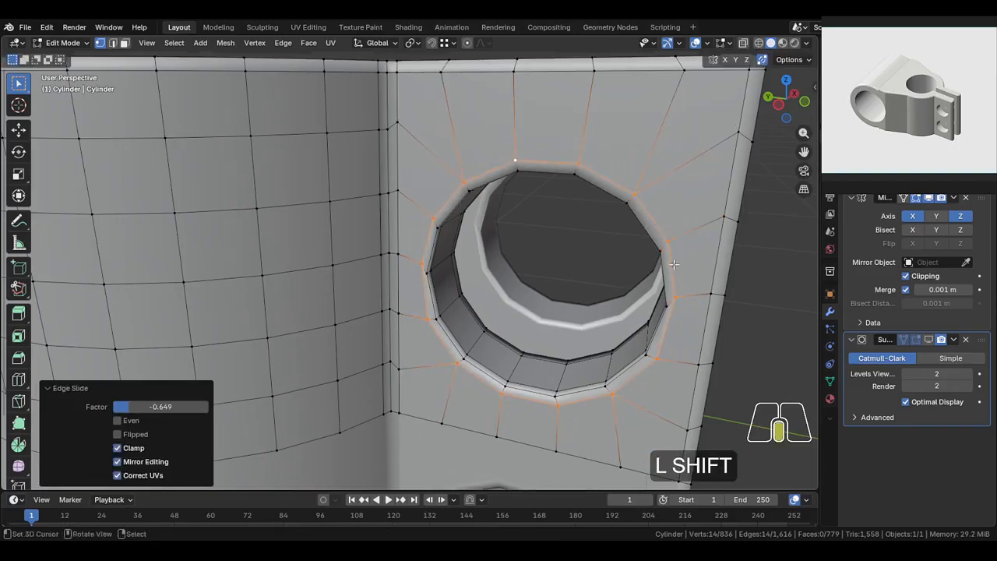
mouse_move(646, 227)
middle_down()
mouse_move(593, 215)
mouse_move(653, 238)
mouse_move(662, 226)
middle_up()
click(675, 302)
key(g)
key(g)
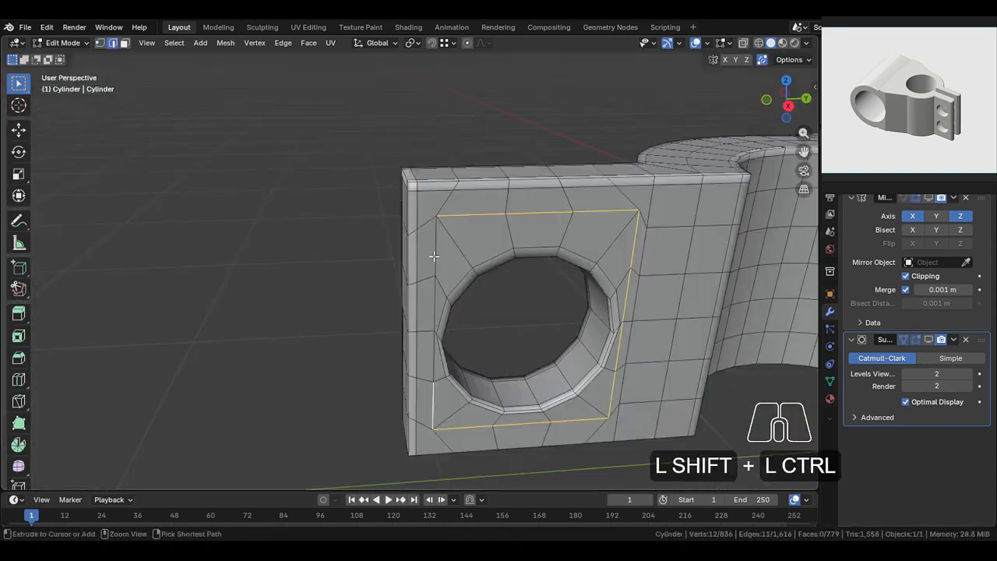
Step: Slide the square edge loop around the bolt hole on the lug's opposite face onto the hole's bevel with factor 1.000
ctrl+click(604, 279)
key(g)
key(g)
click(562, 316)
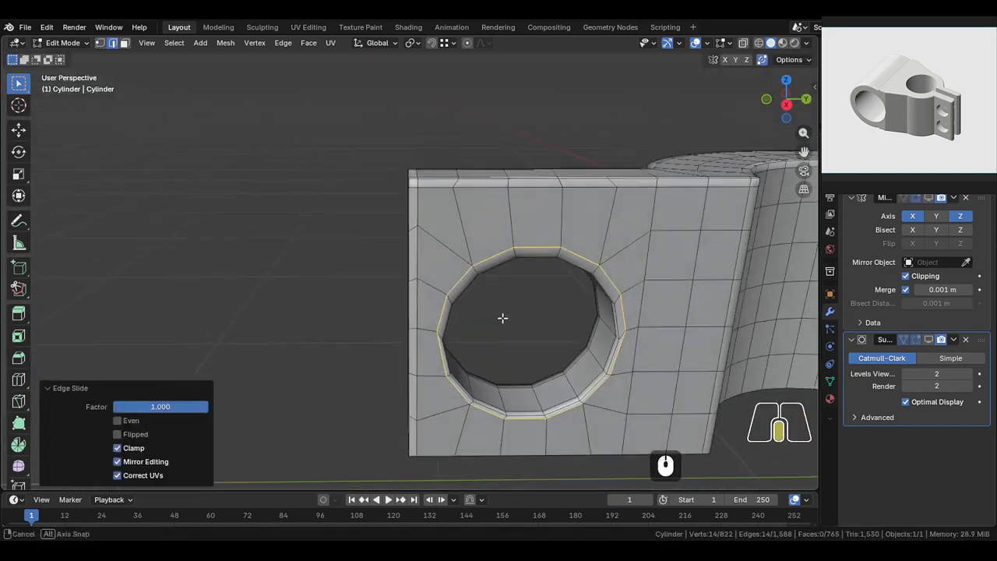
Step: Edge-slide the ring around the opposite face's bolt hole evenly and slide a nearby grid vertex with a factor of 0.065
key(g)
key(g)
key(e)
key(shift)
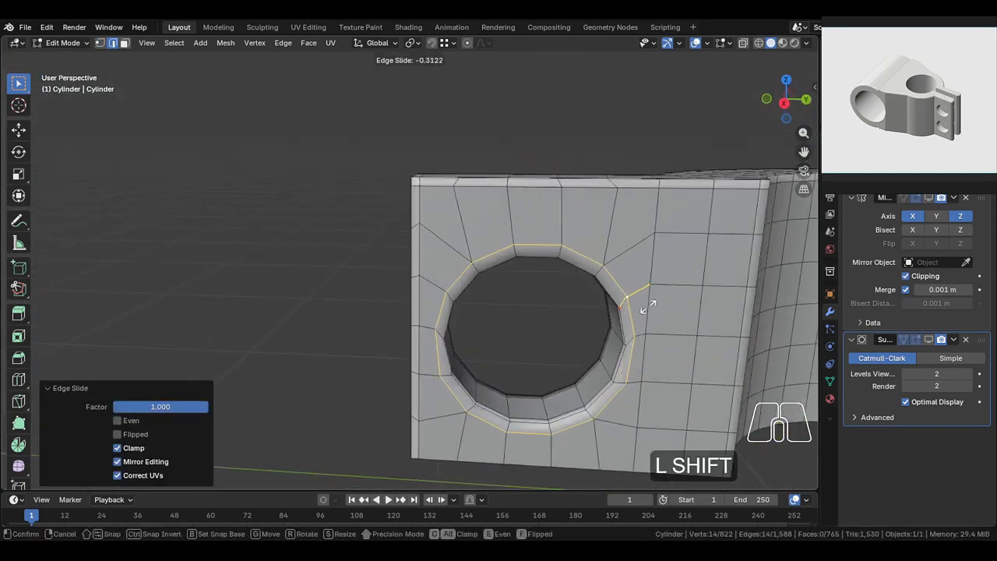
click(613, 325)
scroll(613, 326, up, 3)
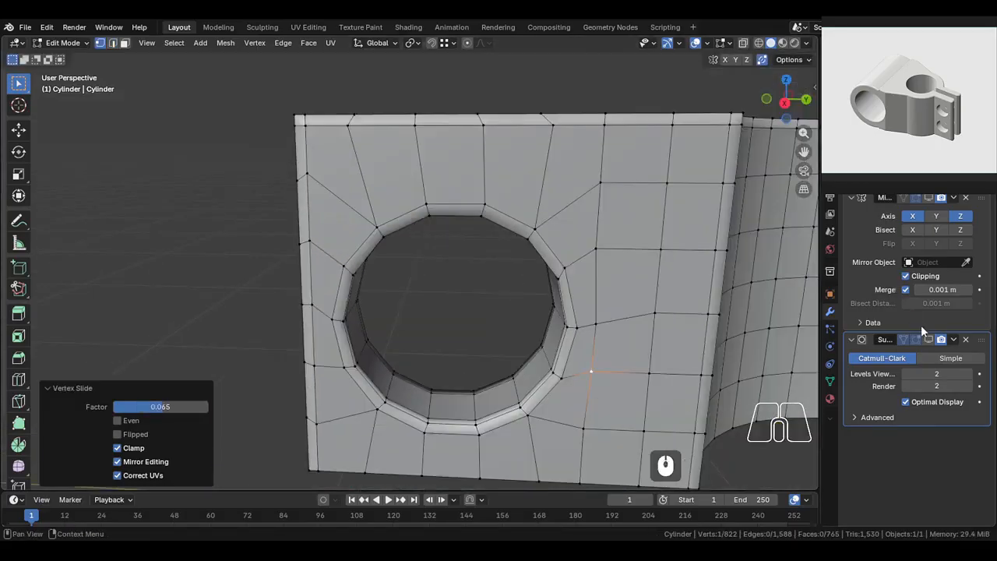
Step: Show the subdivision in the viewport and on the edit cage, and inspect the finished bracket with its wireframe in object mode
mouse_move(514, 224)
middle_down()
mouse_move(572, 234)
mouse_move(545, 249)
mouse_move(530, 232)
middle_up()
key(2)
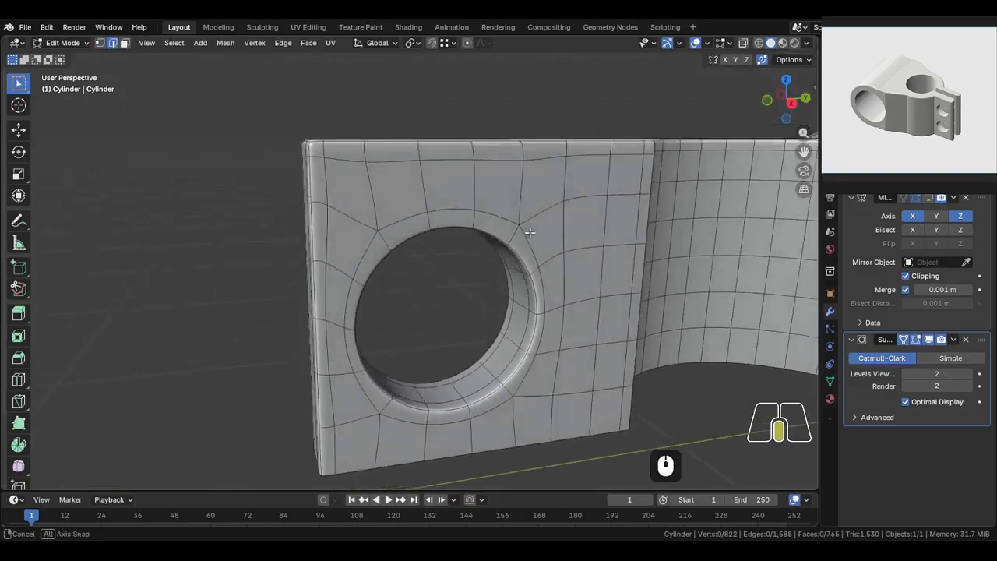
scroll(529, 232, down, 2)
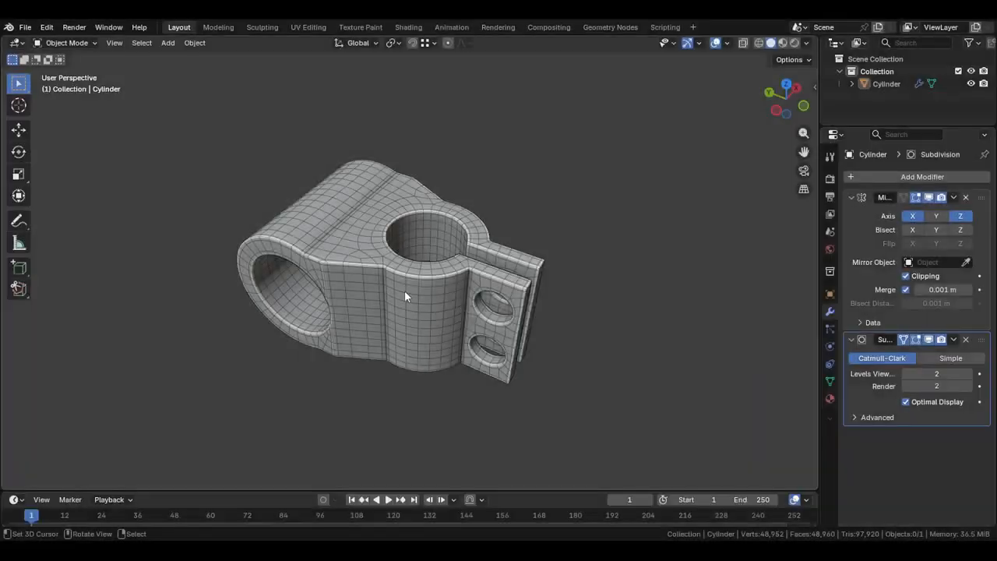
middle_drag(404, 290, 460, 144)
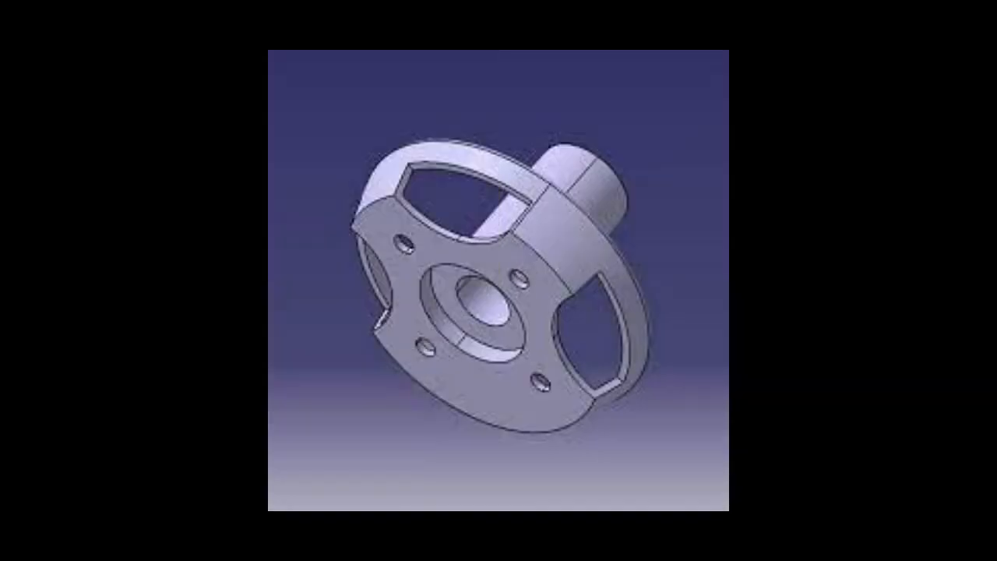